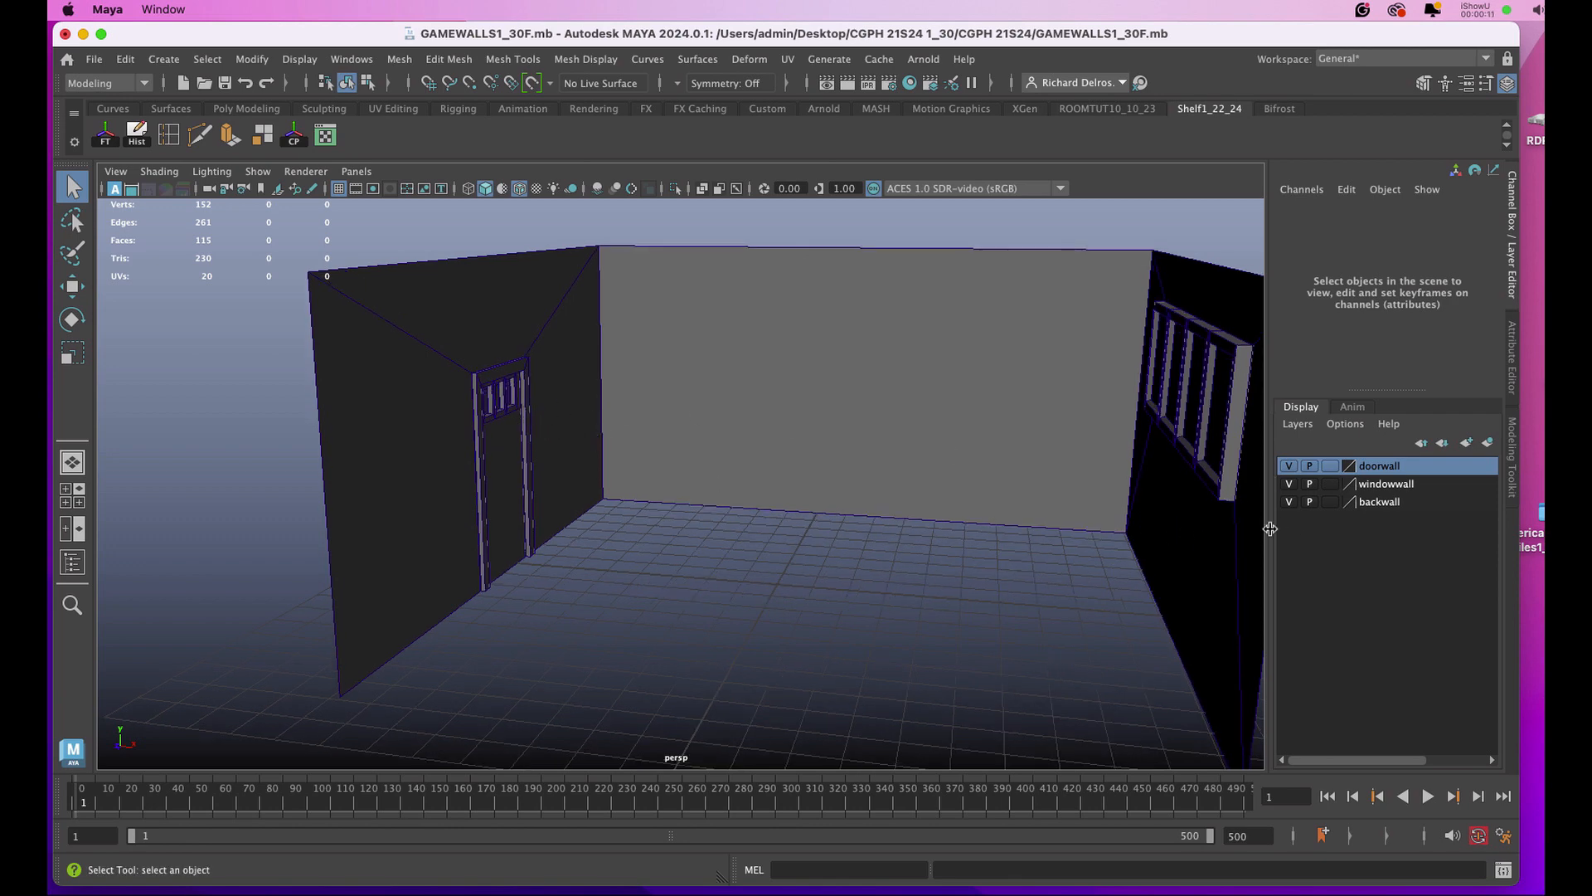
# Hide the windowwall and backwall layers so only the door wall is displayed.
pyautogui.click(1290, 484)
pyautogui.click(1289, 502)
pyautogui.keyDown('alt'); pyautogui.moveTo(694, 431); pyautogui.dragTo(733, 432); pyautogui.keyUp('alt')
pyautogui.keyDown('alt'); pyautogui.moveTo(734, 400); pyautogui.dragTo(714, 408, button='middle'); pyautogui.keyUp('alt')
pyautogui.keyDown('alt'); pyautogui.moveTo(714, 408); pyautogui.dragTo(639, 446); pyautogui.keyUp('alt')
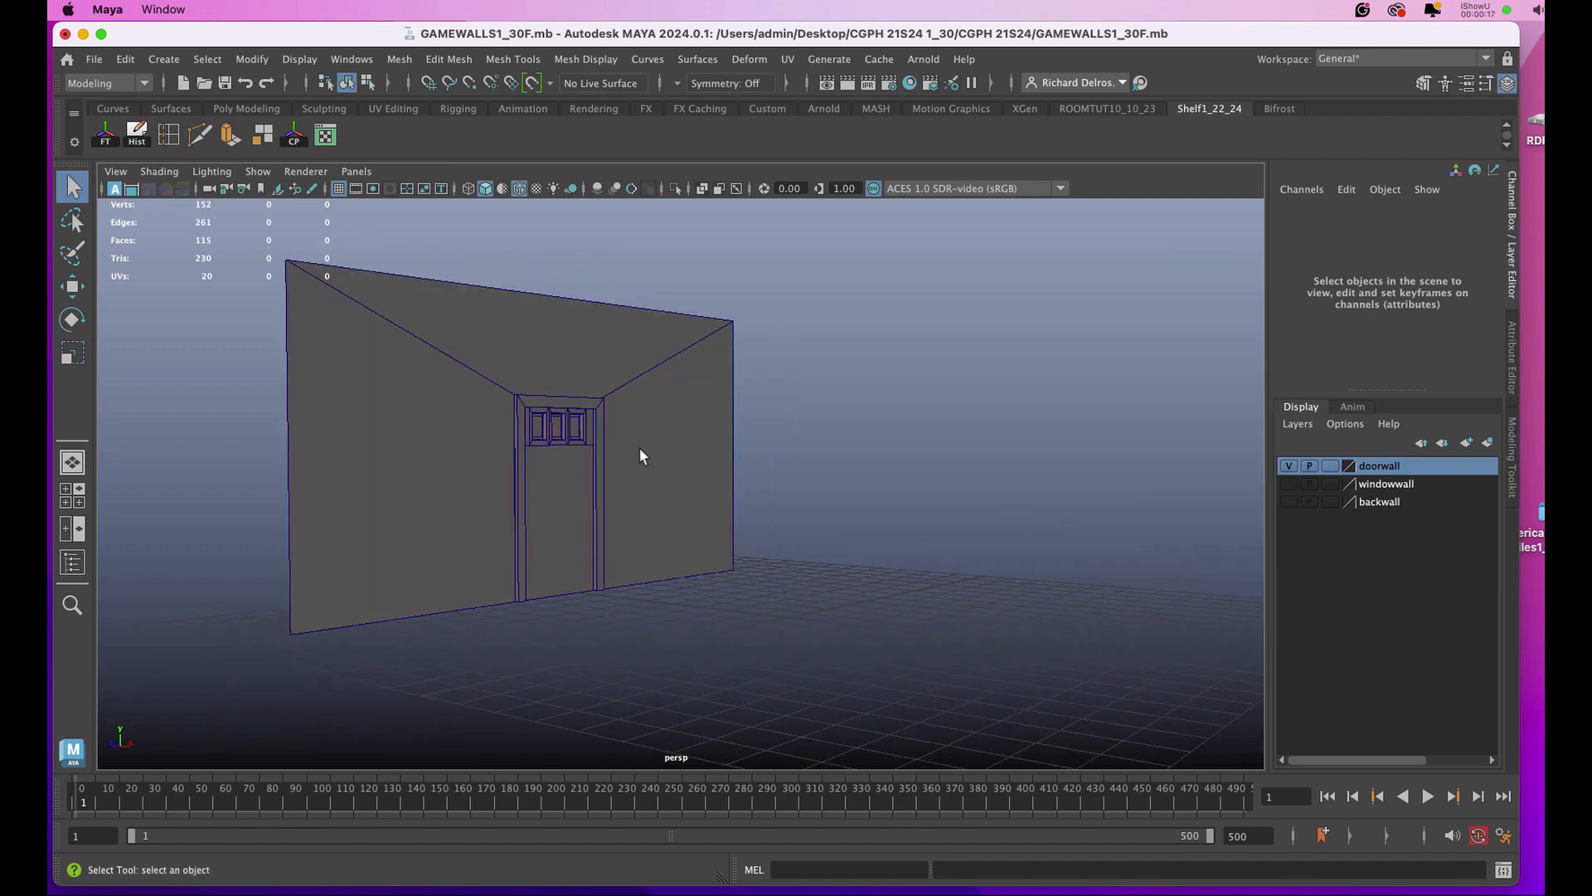
# Select the door mesh and frame it edge-on in the front view with empty space beside it.
pyautogui.click(638, 400)
pyautogui.press('space')
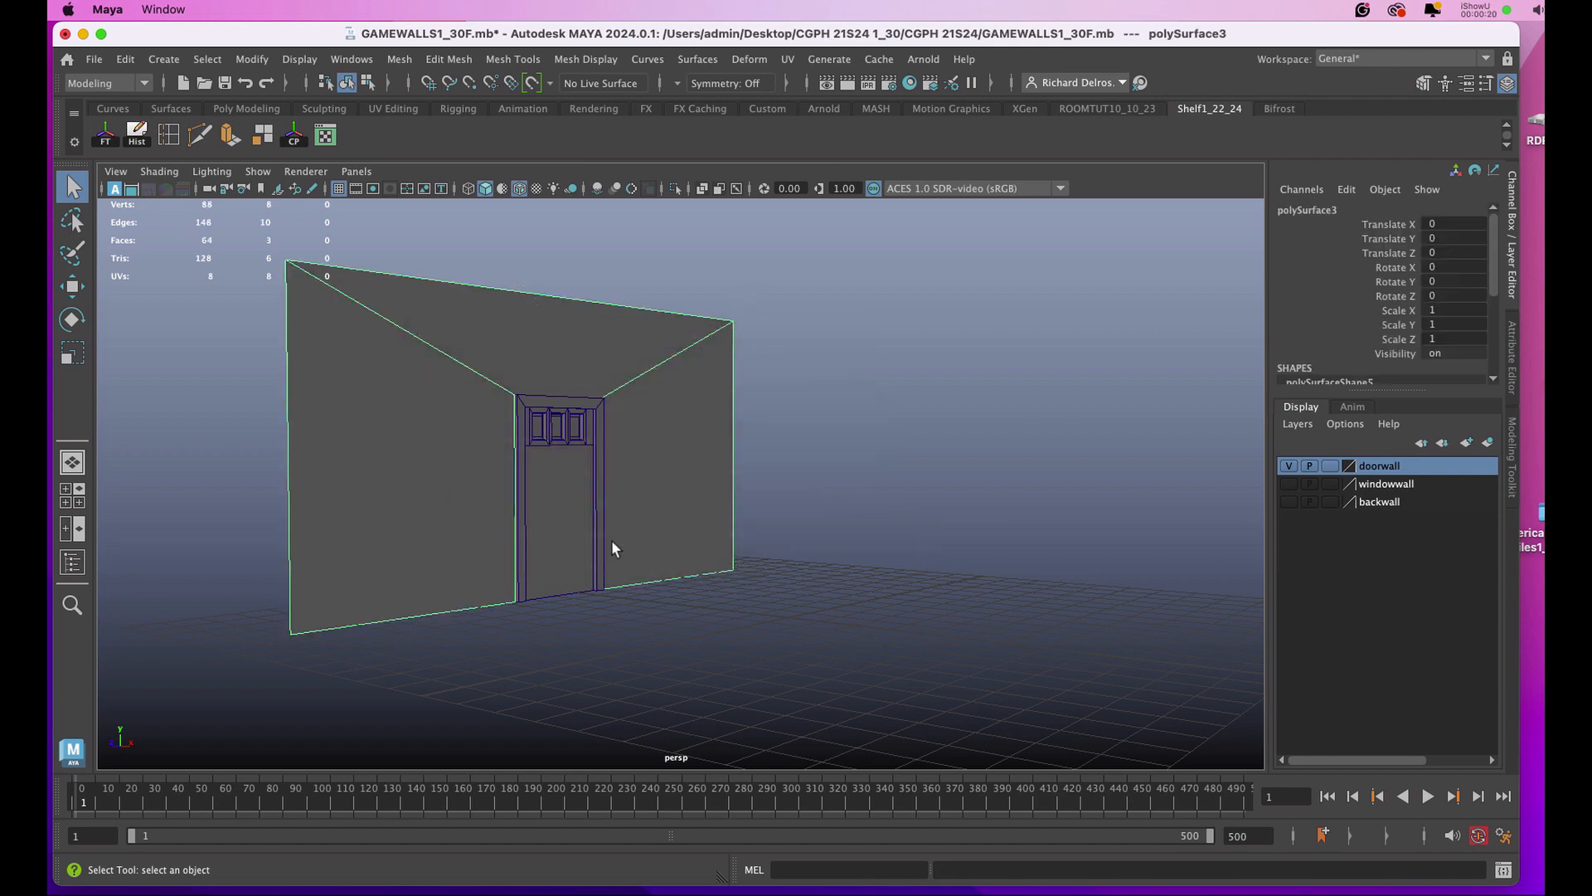
pyautogui.press('space')
pyautogui.press('space')
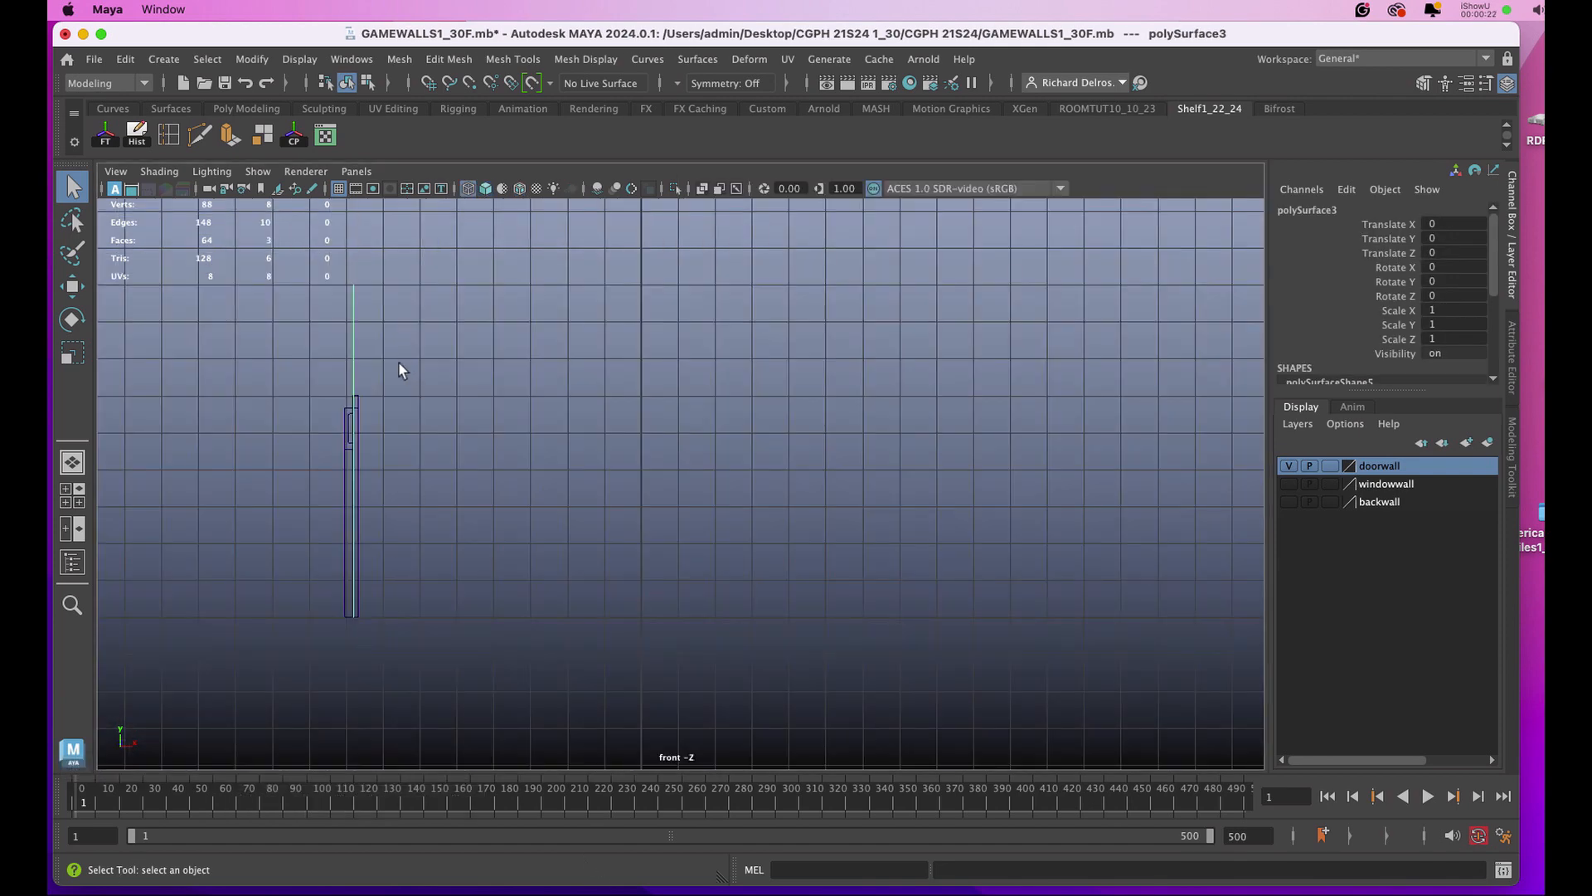
pyautogui.click(347, 504)
pyautogui.click(346, 503)
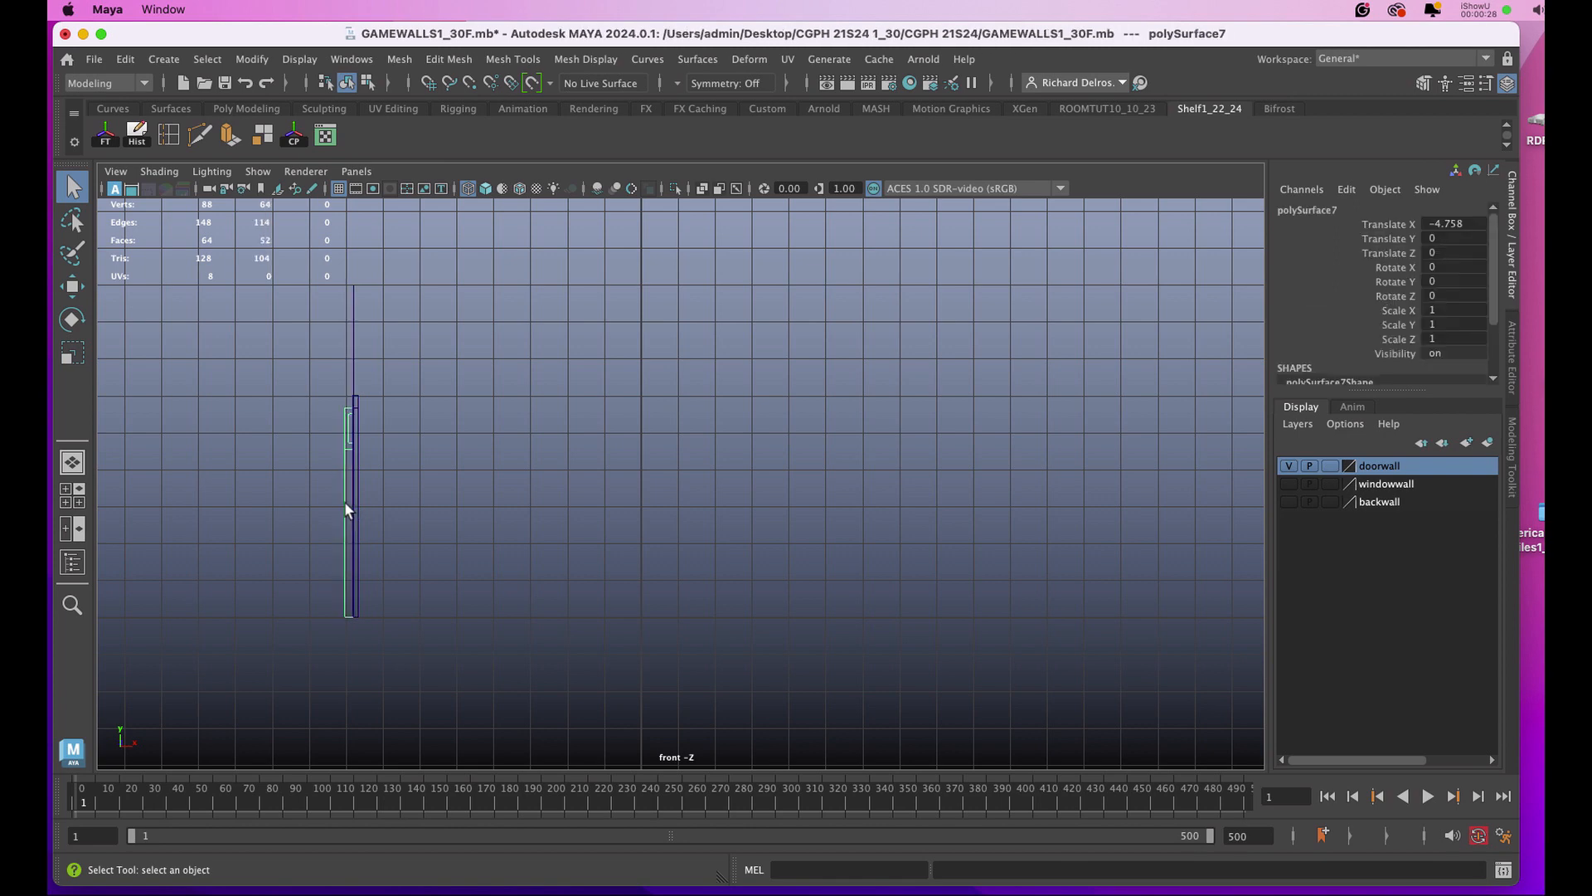
pyautogui.press('f')
pyautogui.scroll(-3, 847, 511)
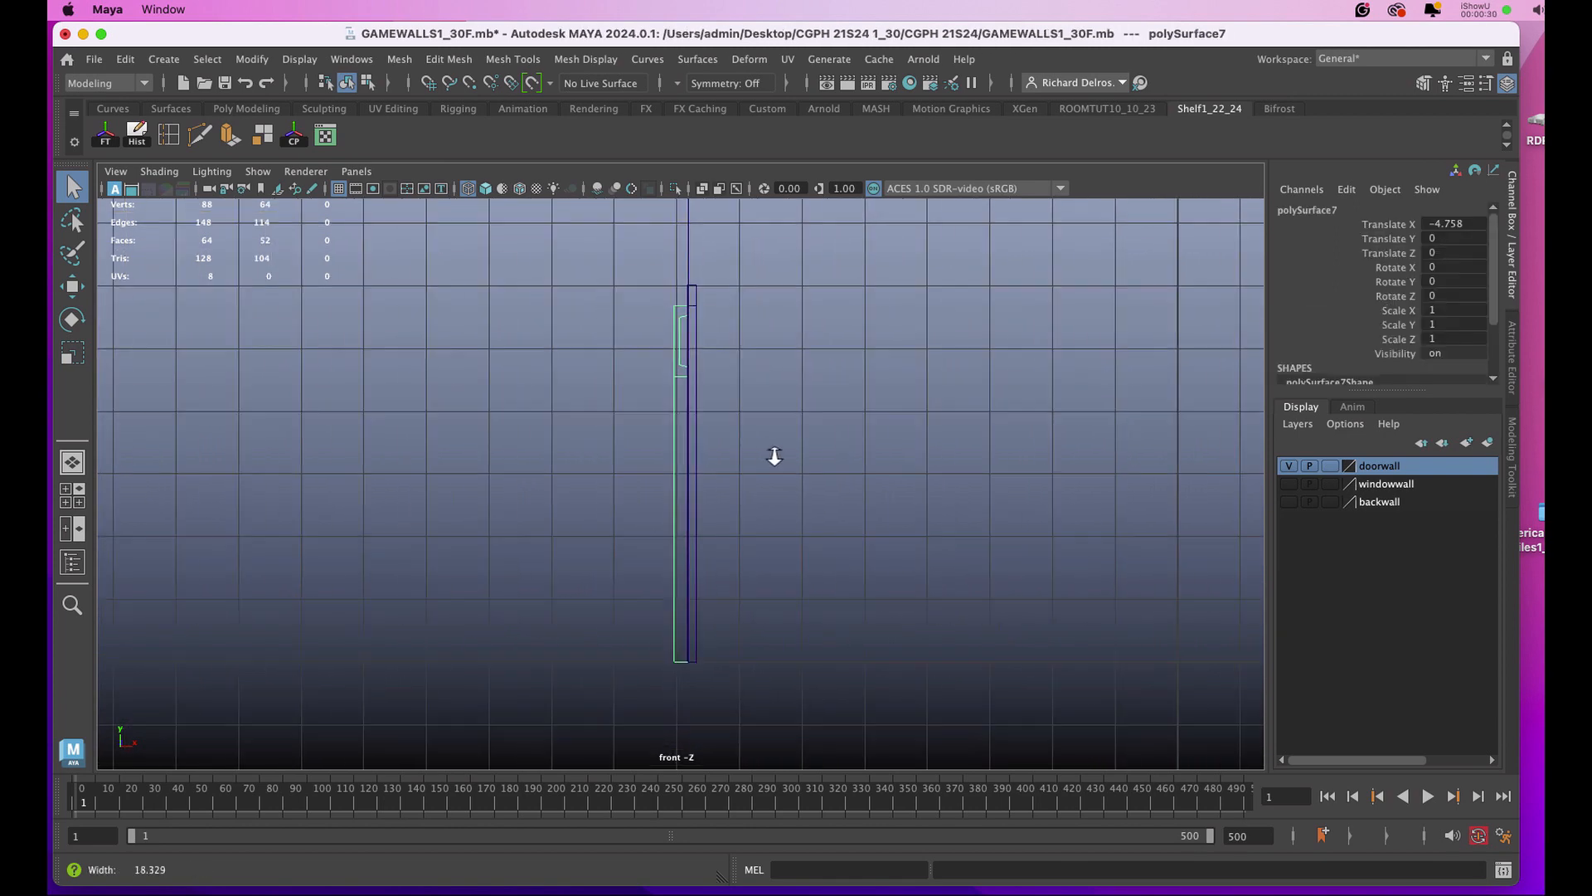
pyautogui.moveTo(779, 460)
pyautogui.keyDown('alt'); pyautogui.mouseDown(button='middle')
pyautogui.moveTo(740, 468)
pyautogui.moveTo(757, 444)
pyautogui.mouseUp(button='middle'); pyautogui.keyUp('alt')
pyautogui.keyDown('alt'); pyautogui.moveTo(758, 446); pyautogui.dragTo(802, 512, button='right'); pyautogui.keyUp('alt')
pyautogui.keyDown('alt'); pyautogui.moveTo(793, 483); pyautogui.dragTo(716, 496, button='middle'); pyautogui.keyUp('alt')
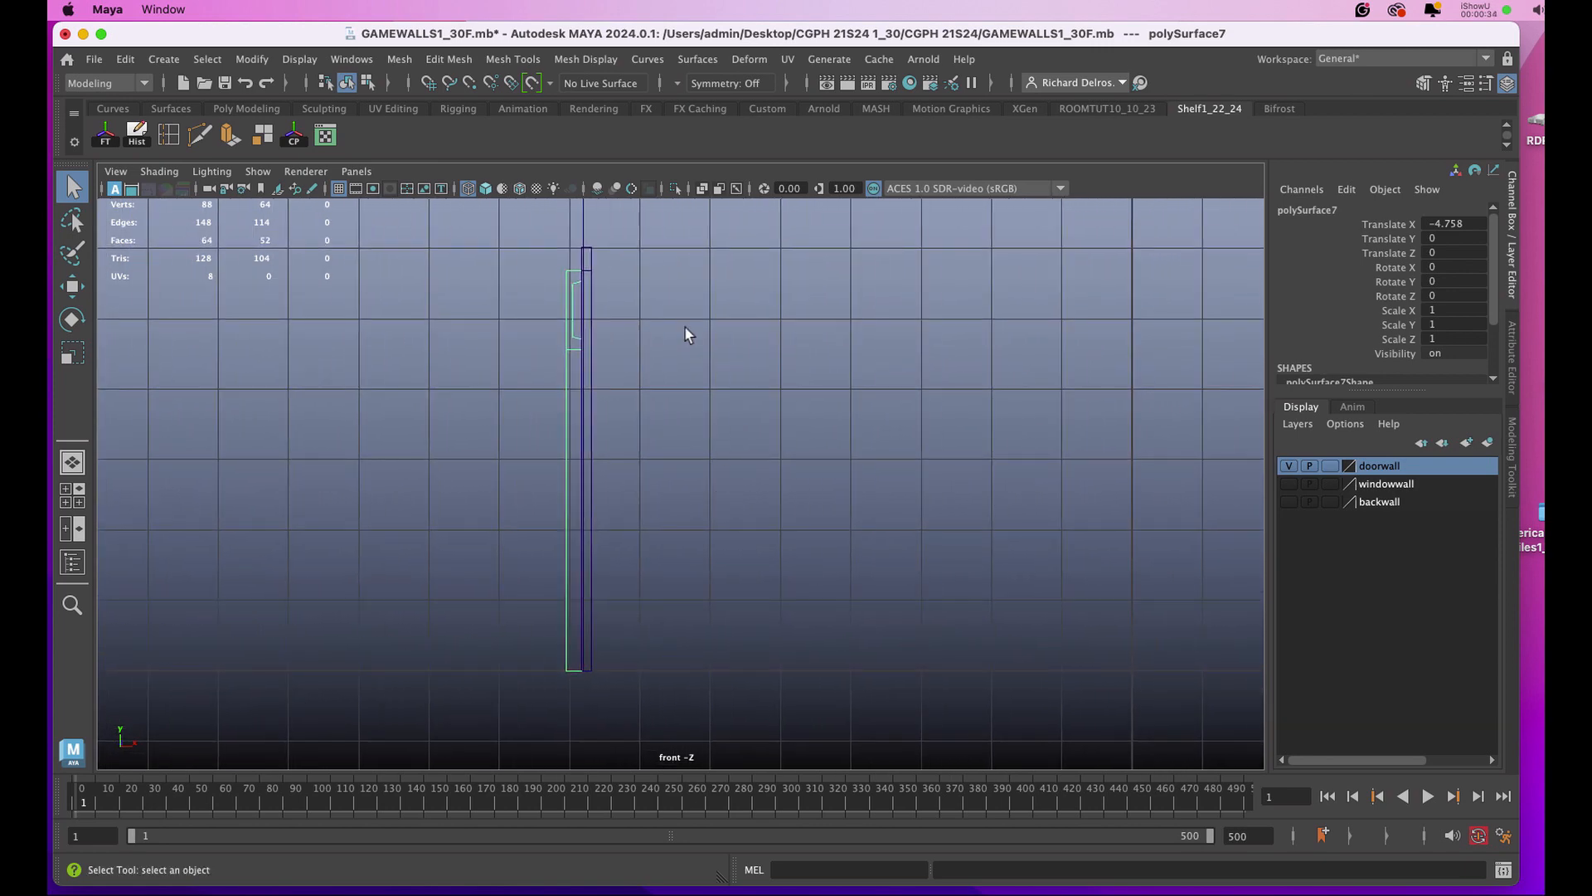
# Start the CV Curve Tool with curve degree 1 Linear and uniform knot spacing.
pyautogui.press('space')
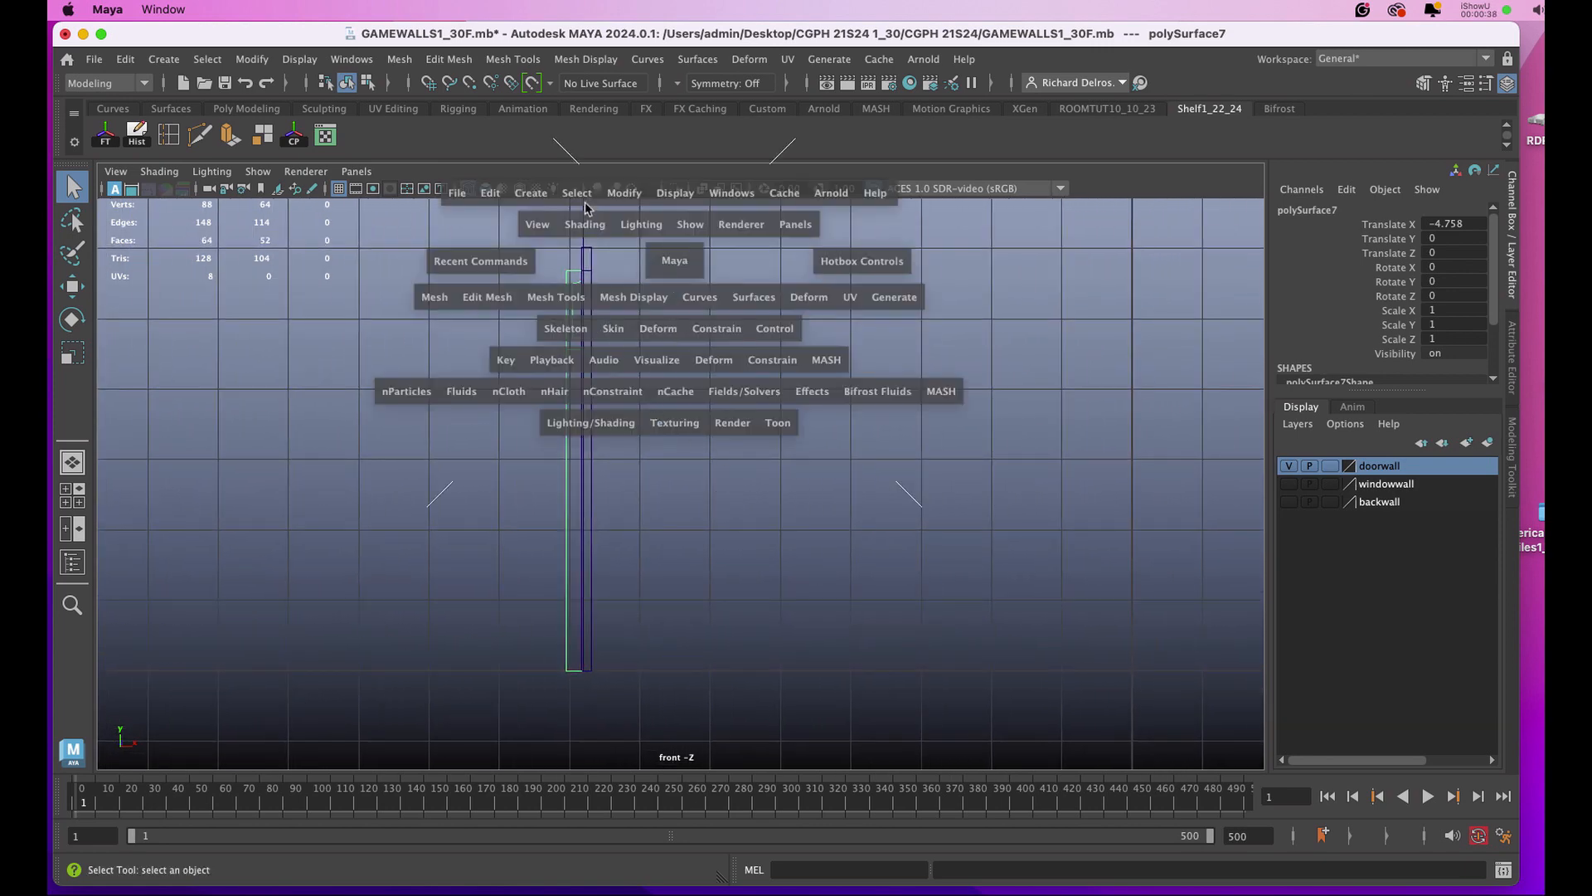
pyautogui.click(531, 193)
pyautogui.moveTo(585, 336)
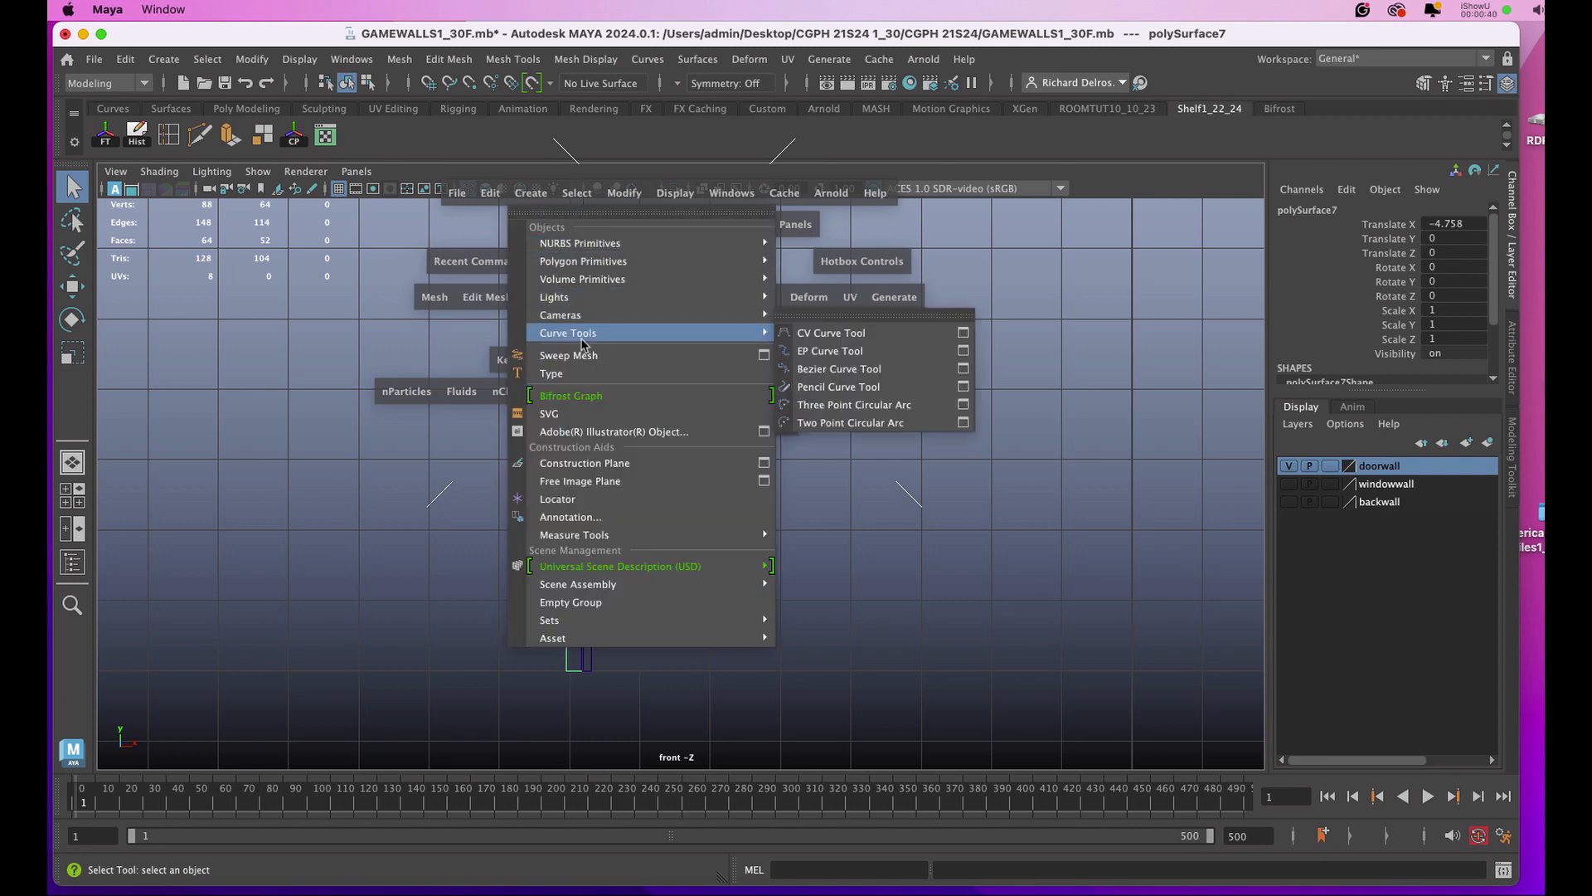
pyautogui.click(964, 333)
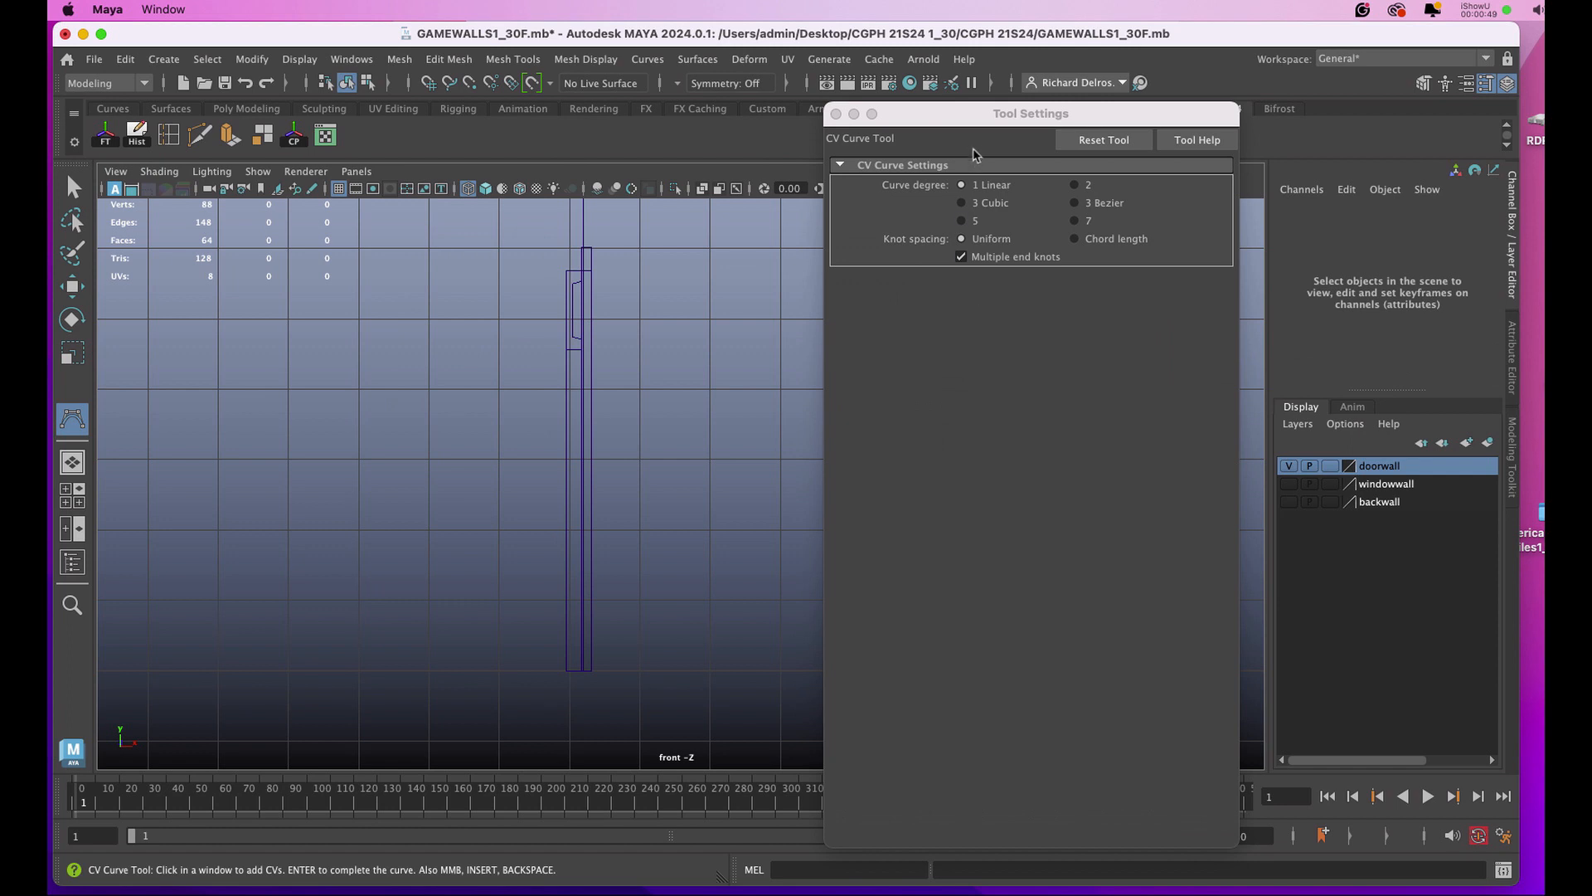
pyautogui.moveTo(986, 124); pyautogui.dragTo(1062, 282)
pyautogui.click(917, 275)
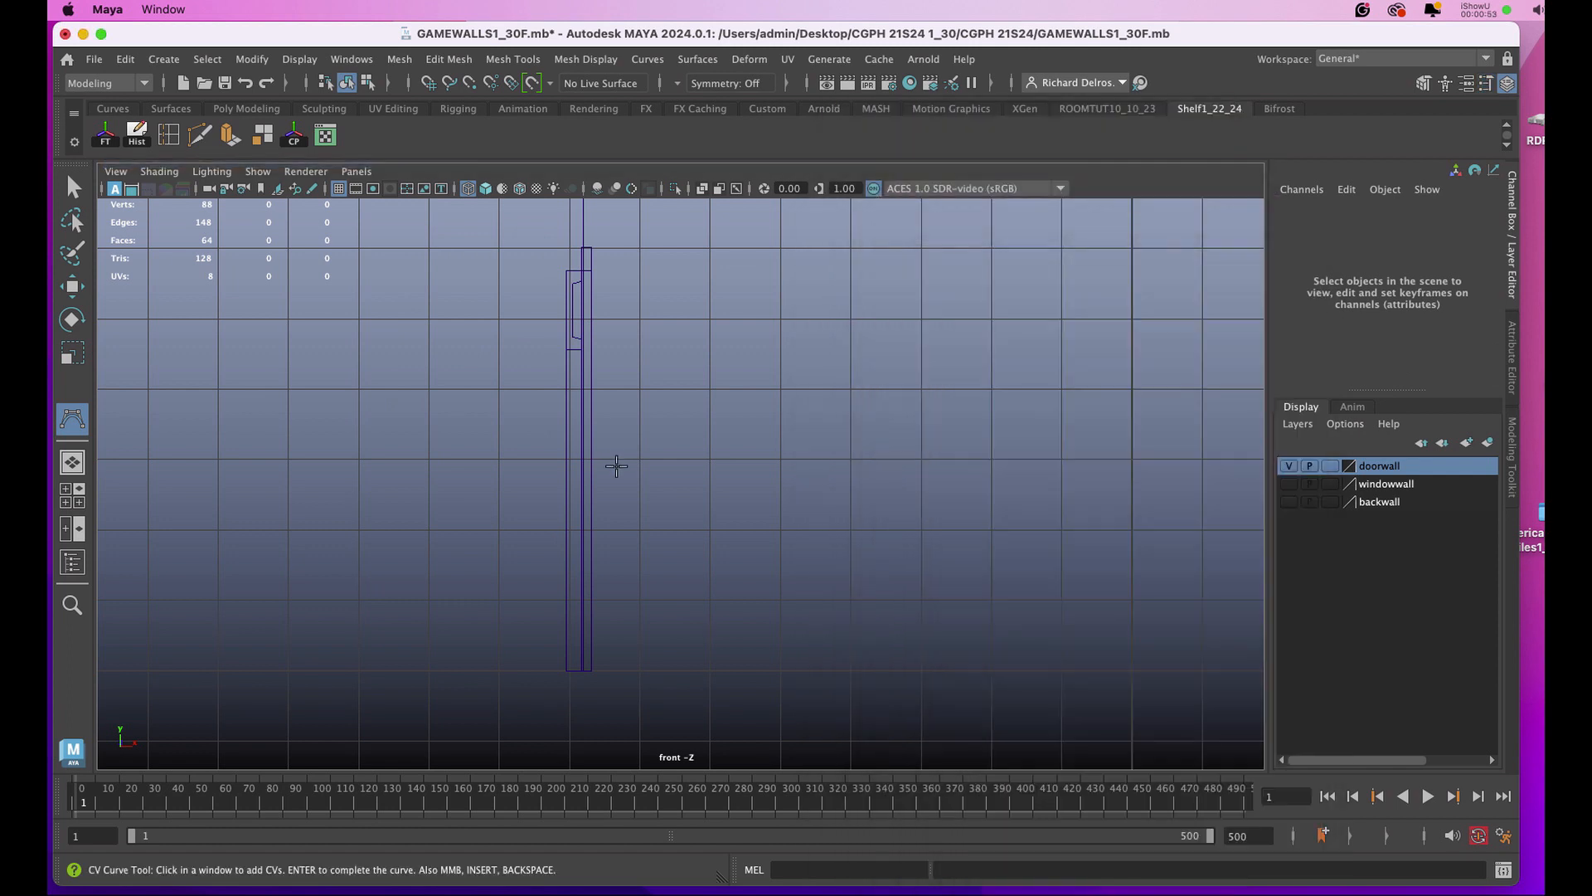
# Draw a nine-point half profile of a doorknob beside the door, from the flat stem over the rounded head to the front face.
pyautogui.scroll(2, 621, 450)
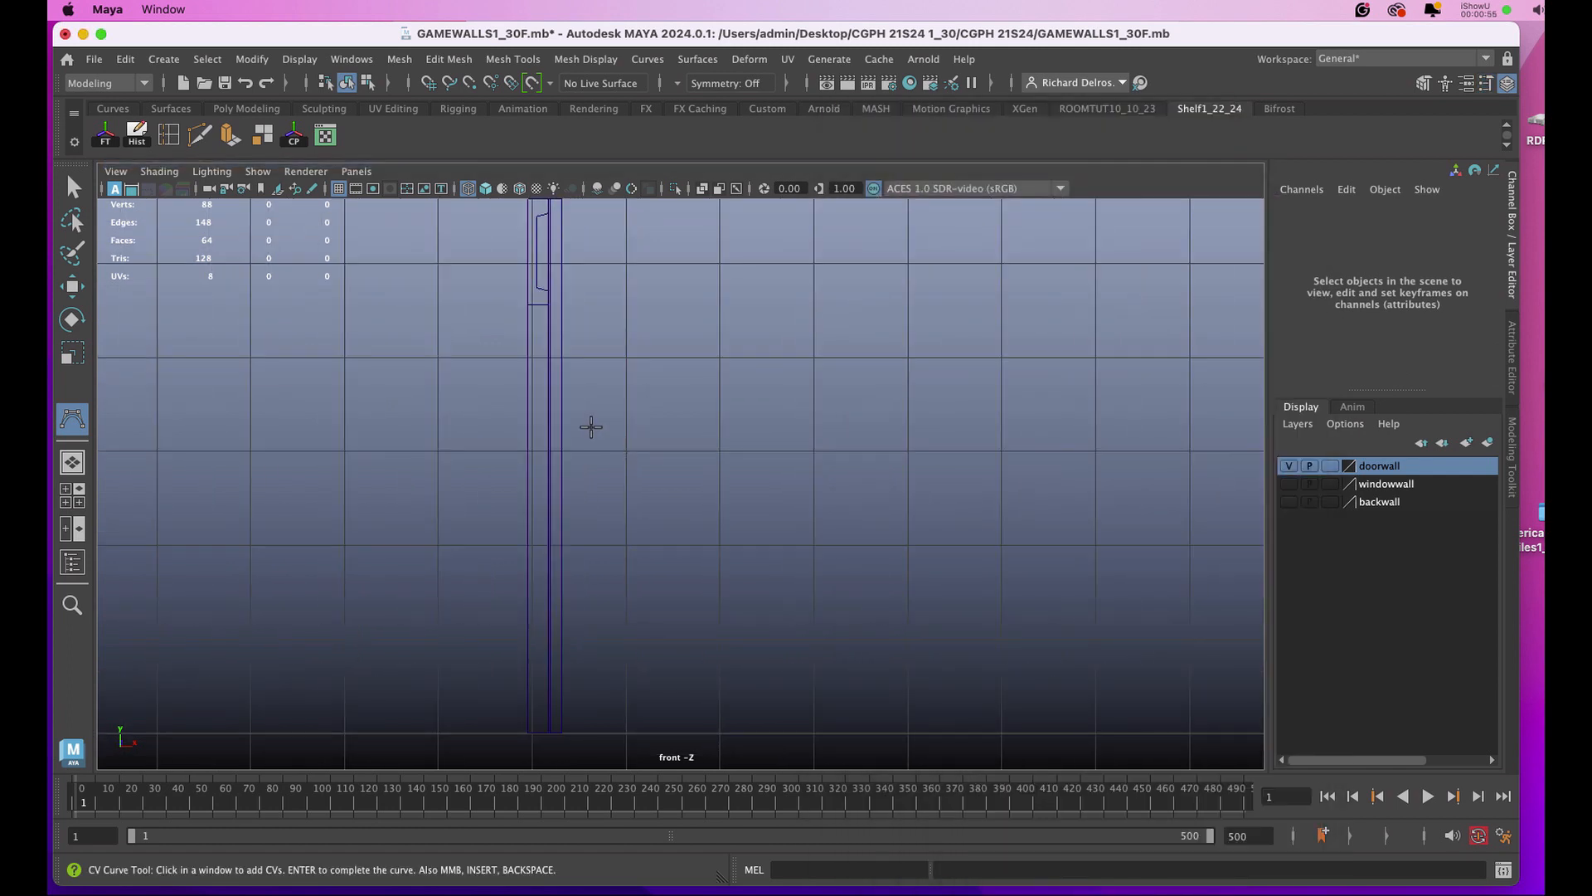
pyautogui.click(590, 427)
pyautogui.click(622, 429)
pyautogui.click(633, 423)
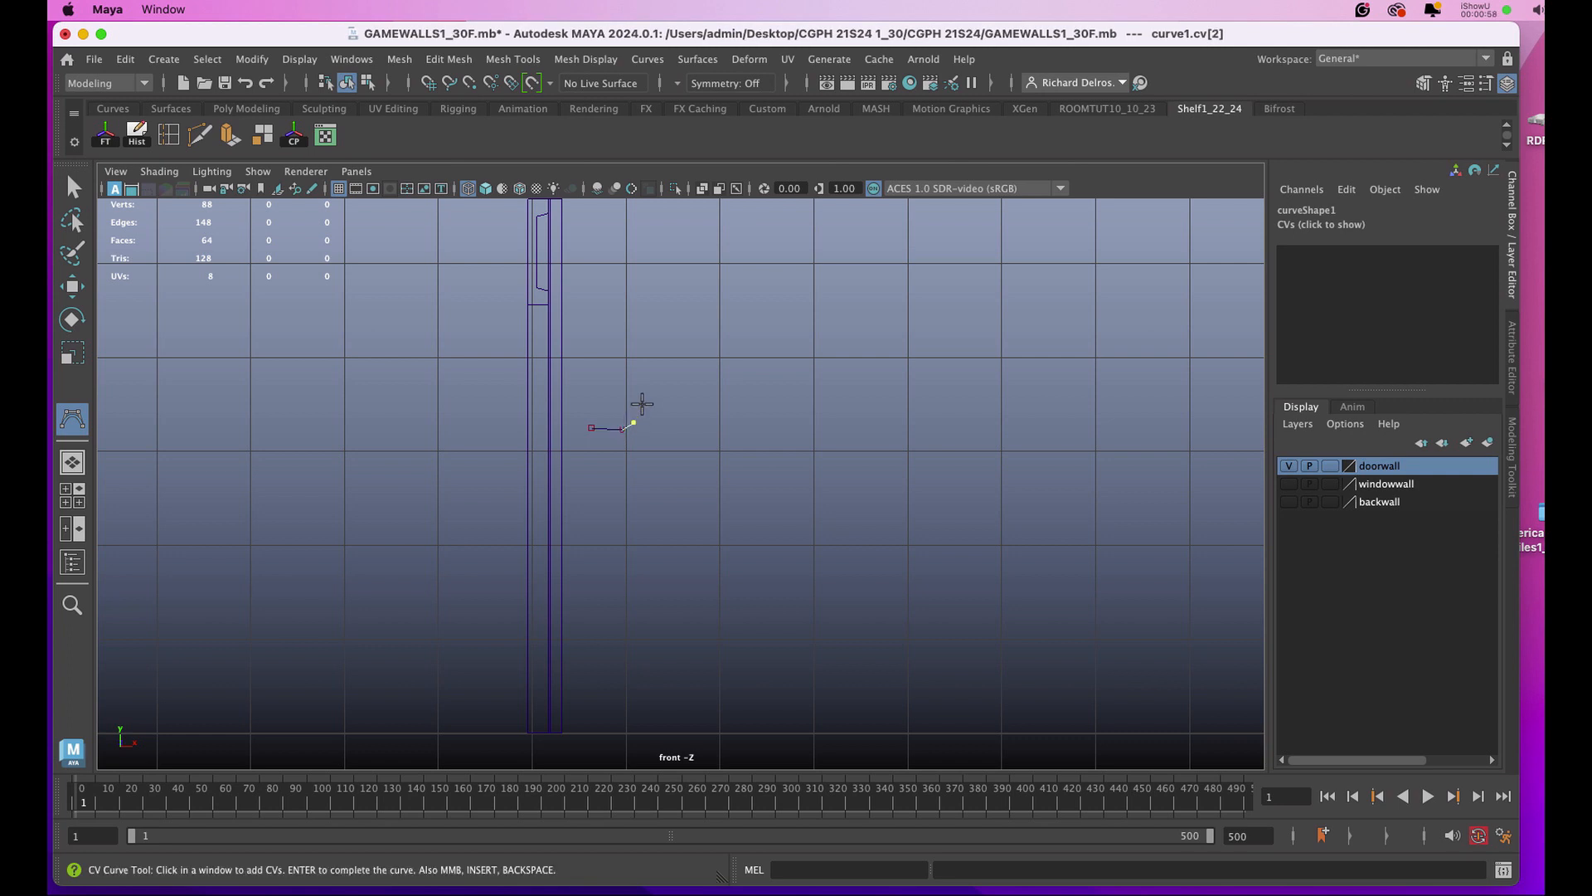
pyautogui.click(642, 405)
pyautogui.click(655, 390)
pyautogui.click(673, 387)
pyautogui.click(688, 399)
pyautogui.click(695, 416)
pyautogui.click(695, 451)
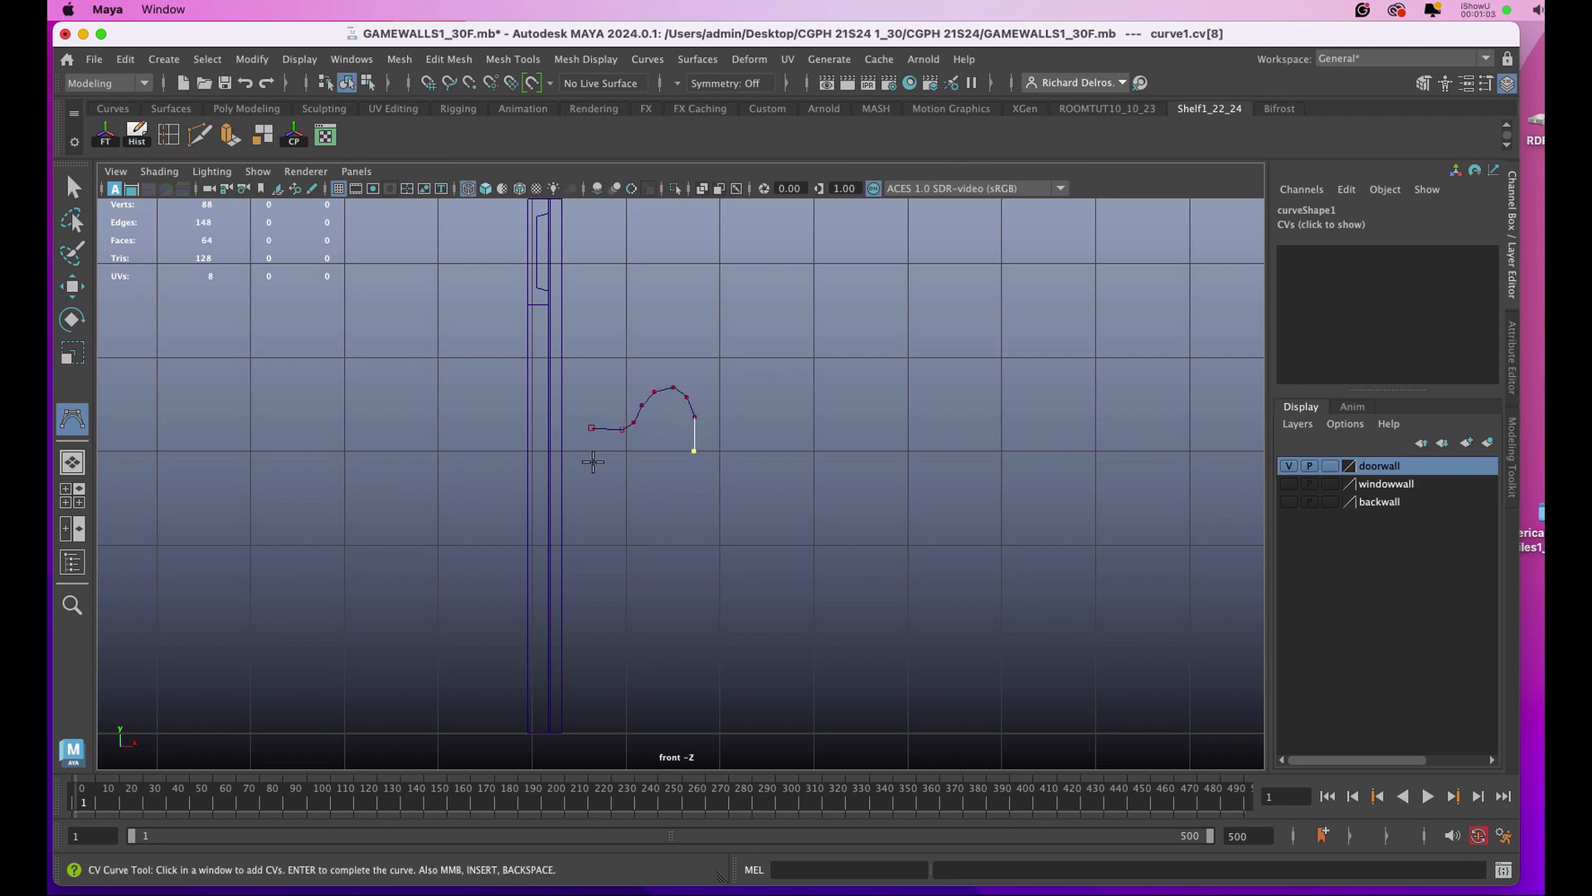
pyautogui.press('Return')
# Lower the profile curve's first control vertex slightly to level the stem segment, then return to object selection.
pyautogui.moveTo(599, 428); pyautogui.dragTo(559, 429, button='right')
pyautogui.moveTo(579, 419); pyautogui.dragTo(604, 441)
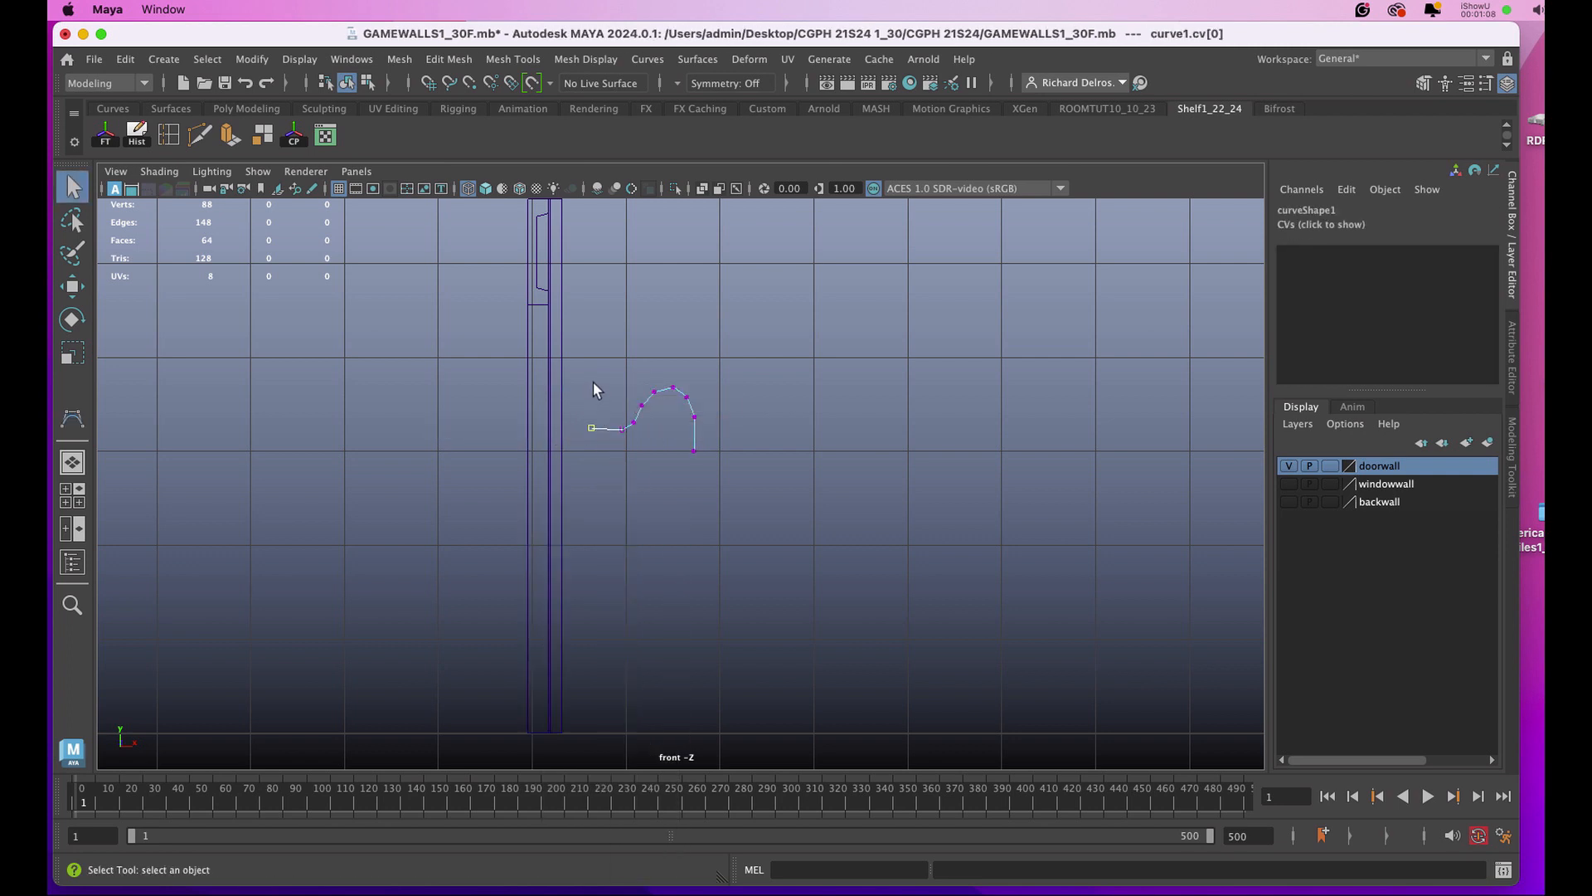
pyautogui.press('w')
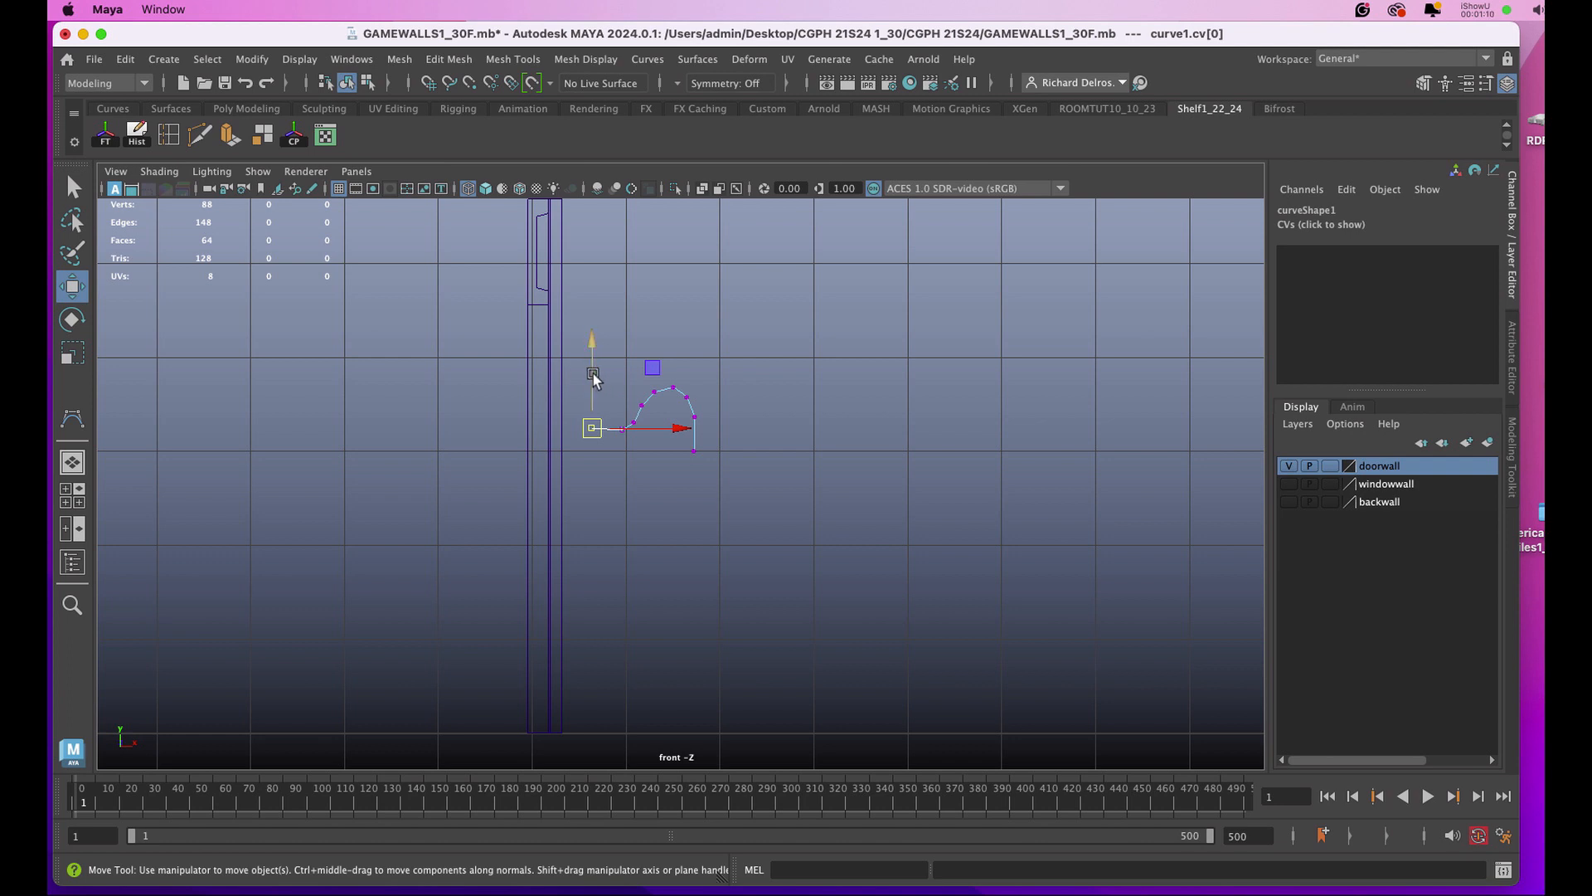
pyautogui.click(590, 381)
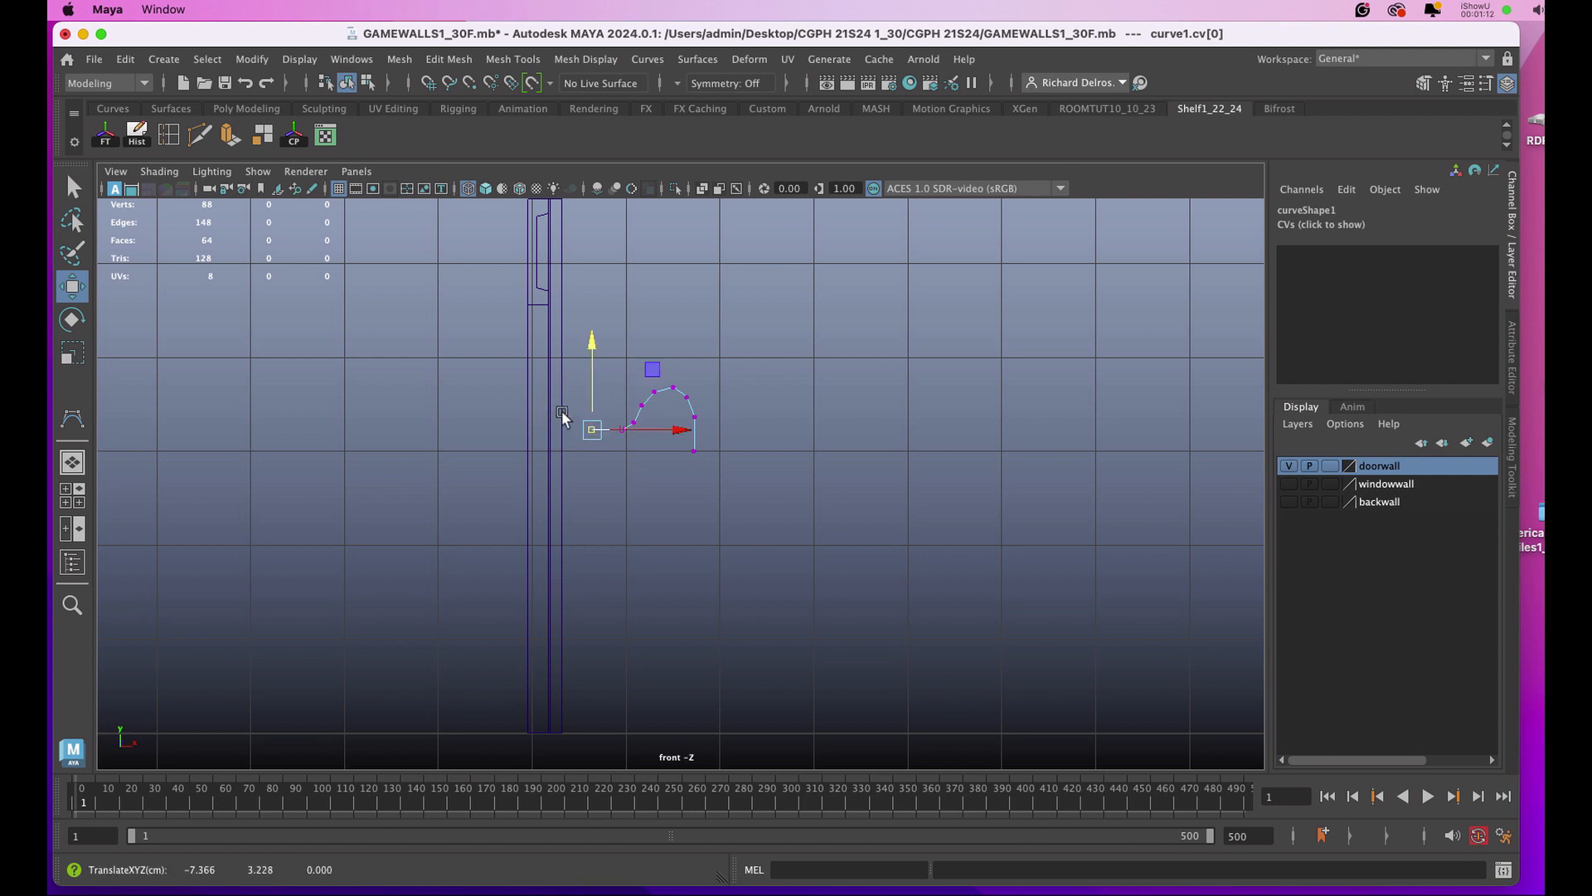
pyautogui.moveTo(562, 412); pyautogui.dragTo(632, 446)
pyautogui.moveTo(680, 395); pyautogui.dragTo(764, 366, button='right')
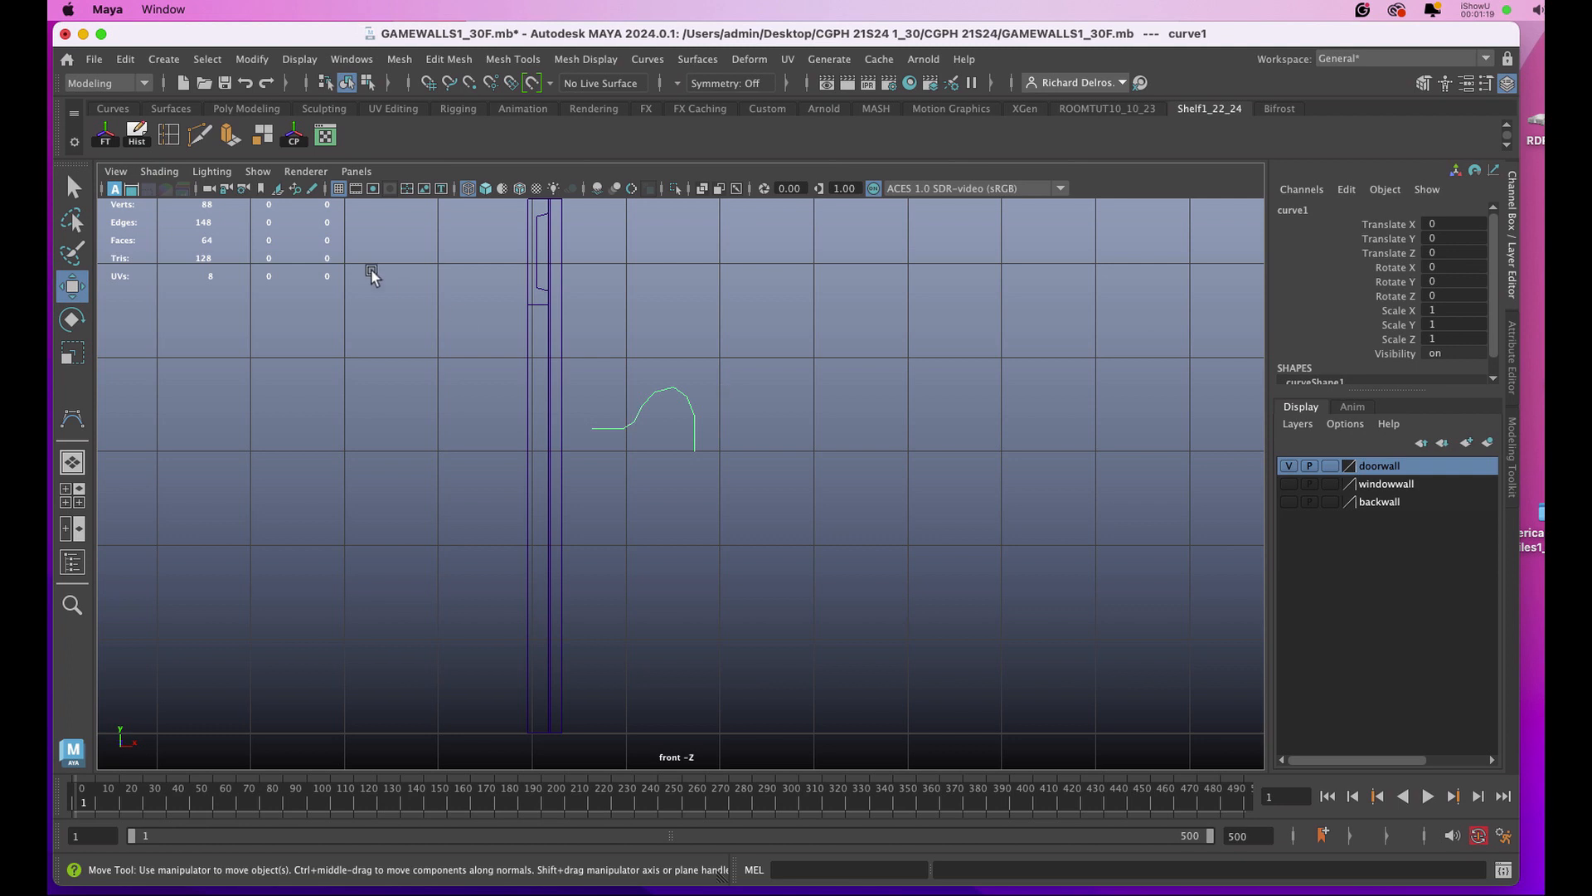
# Center the profile curve's pivot, freeze its transformations and delete its history.
pyautogui.click(293, 139)
pyautogui.click(103, 137)
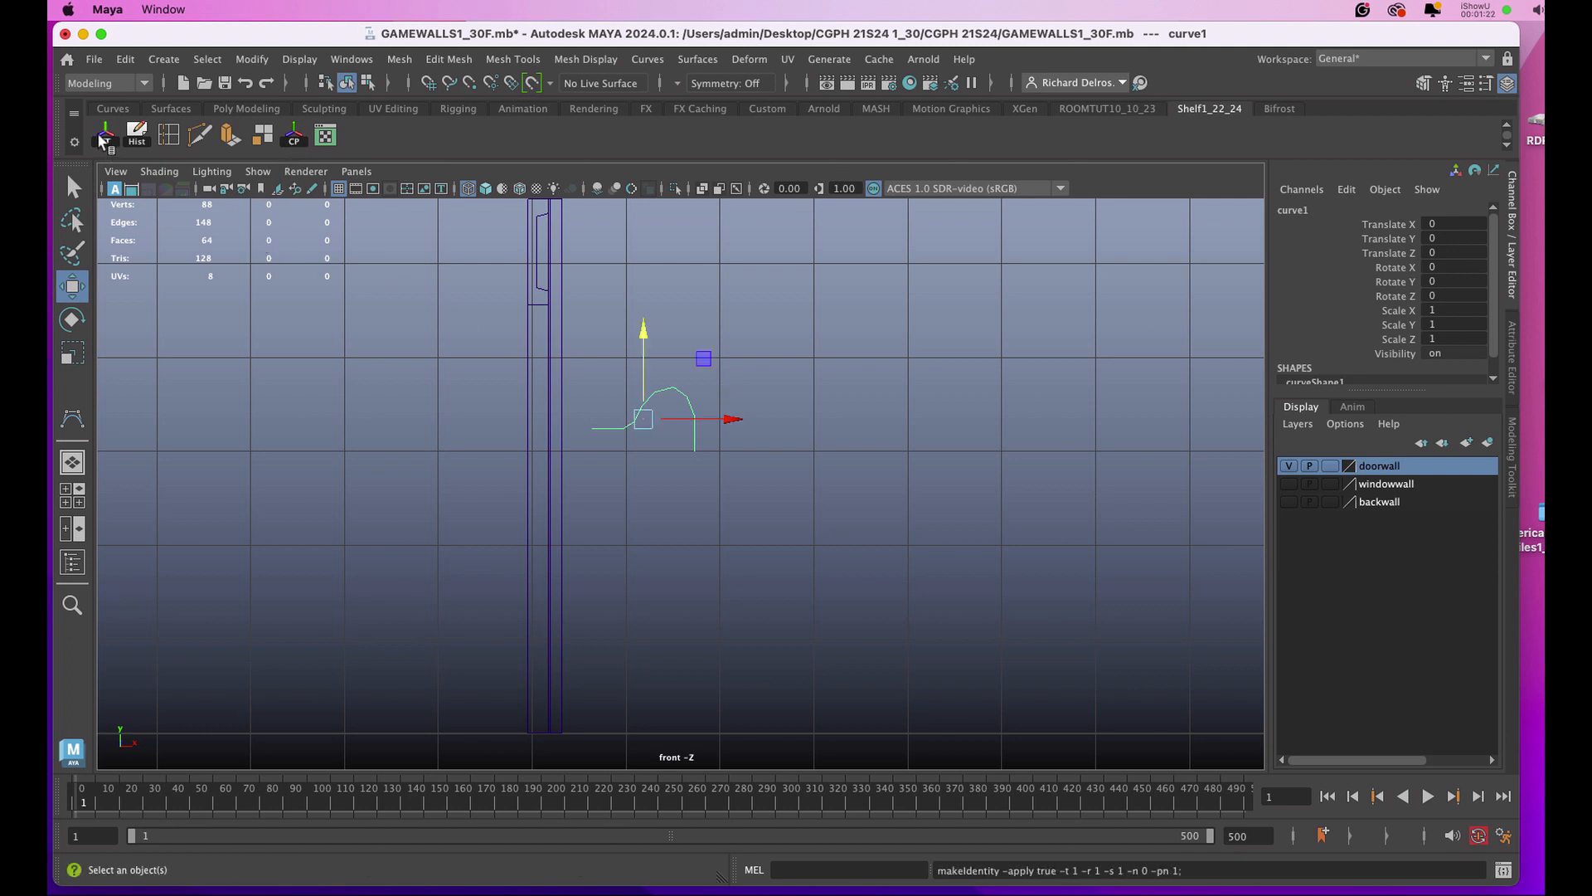
pyautogui.click(137, 137)
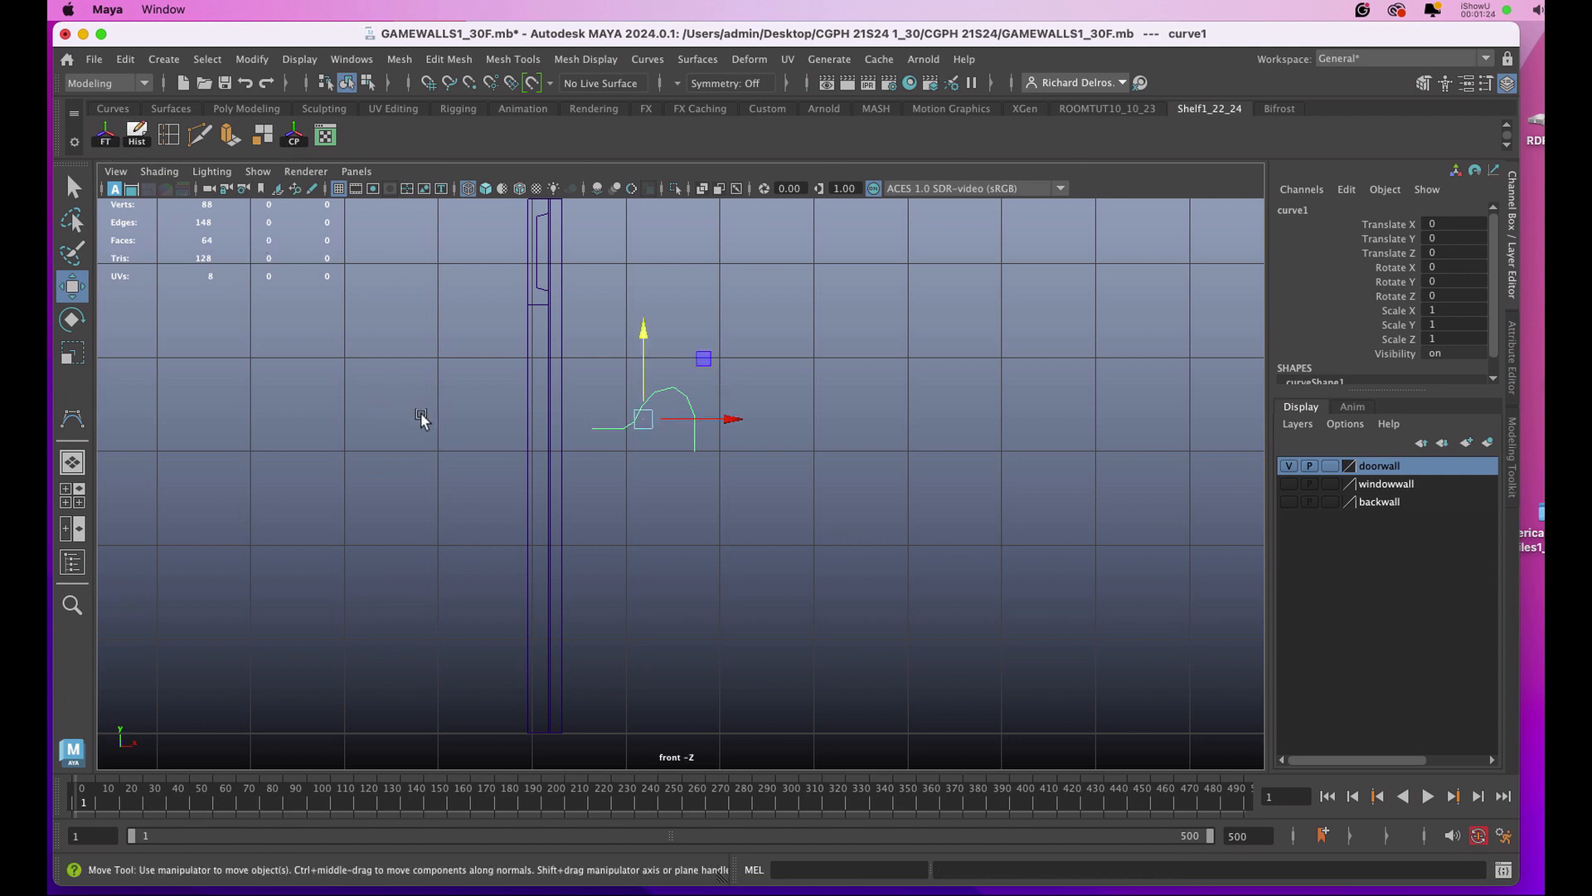
# Move the curve's pivot to the lower end point of the knob's front face.
pyautogui.scroll(3, 424, 429)
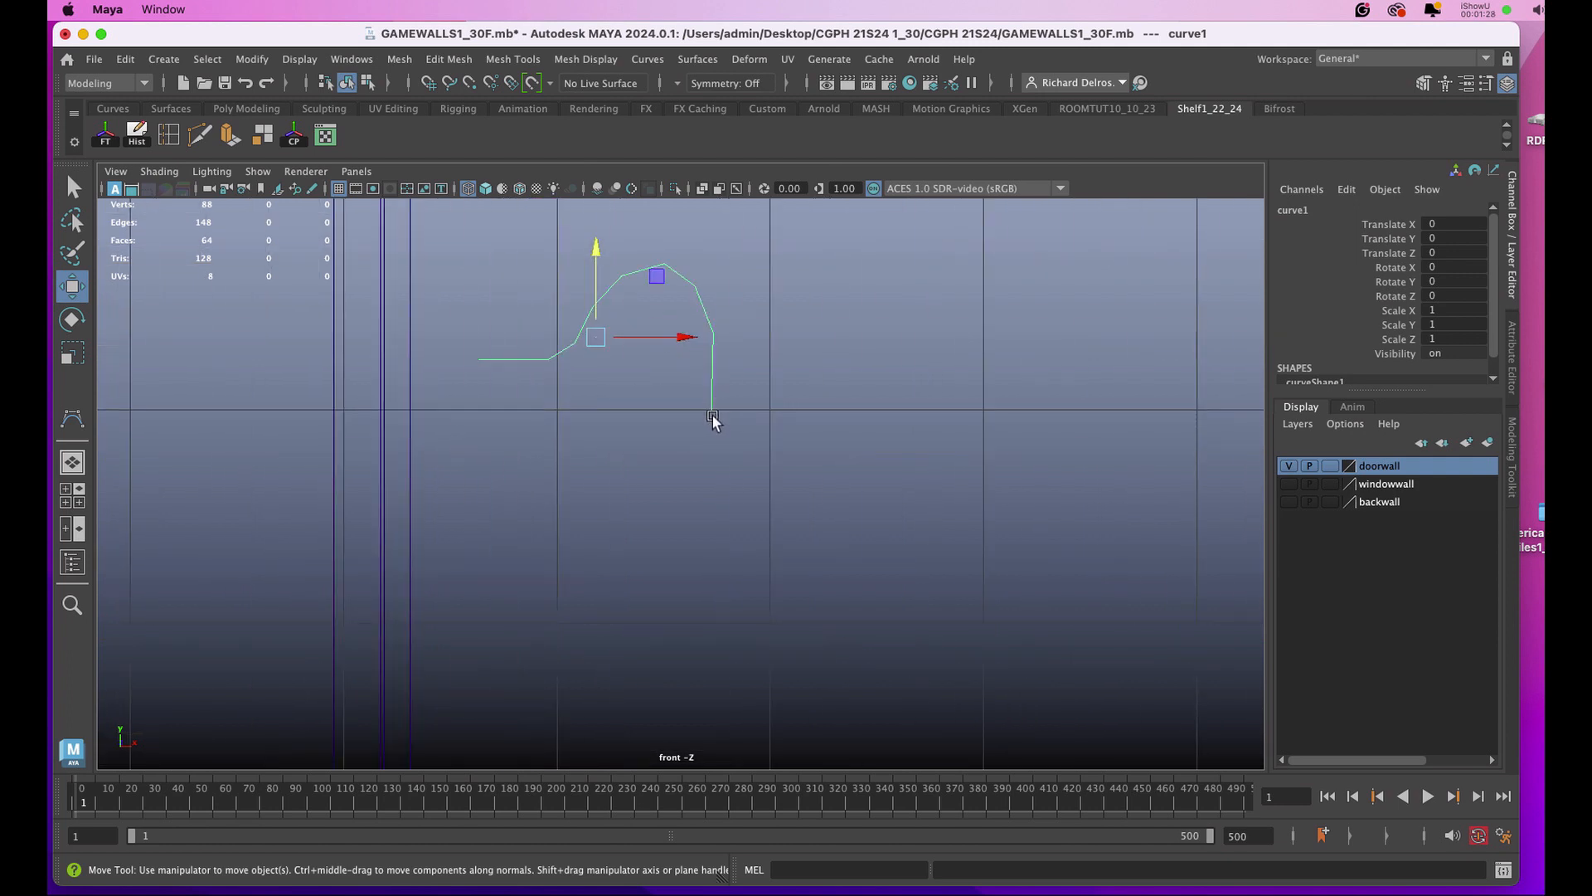
pyautogui.press('d')
pyautogui.moveTo(685, 337); pyautogui.dragTo(795, 361)
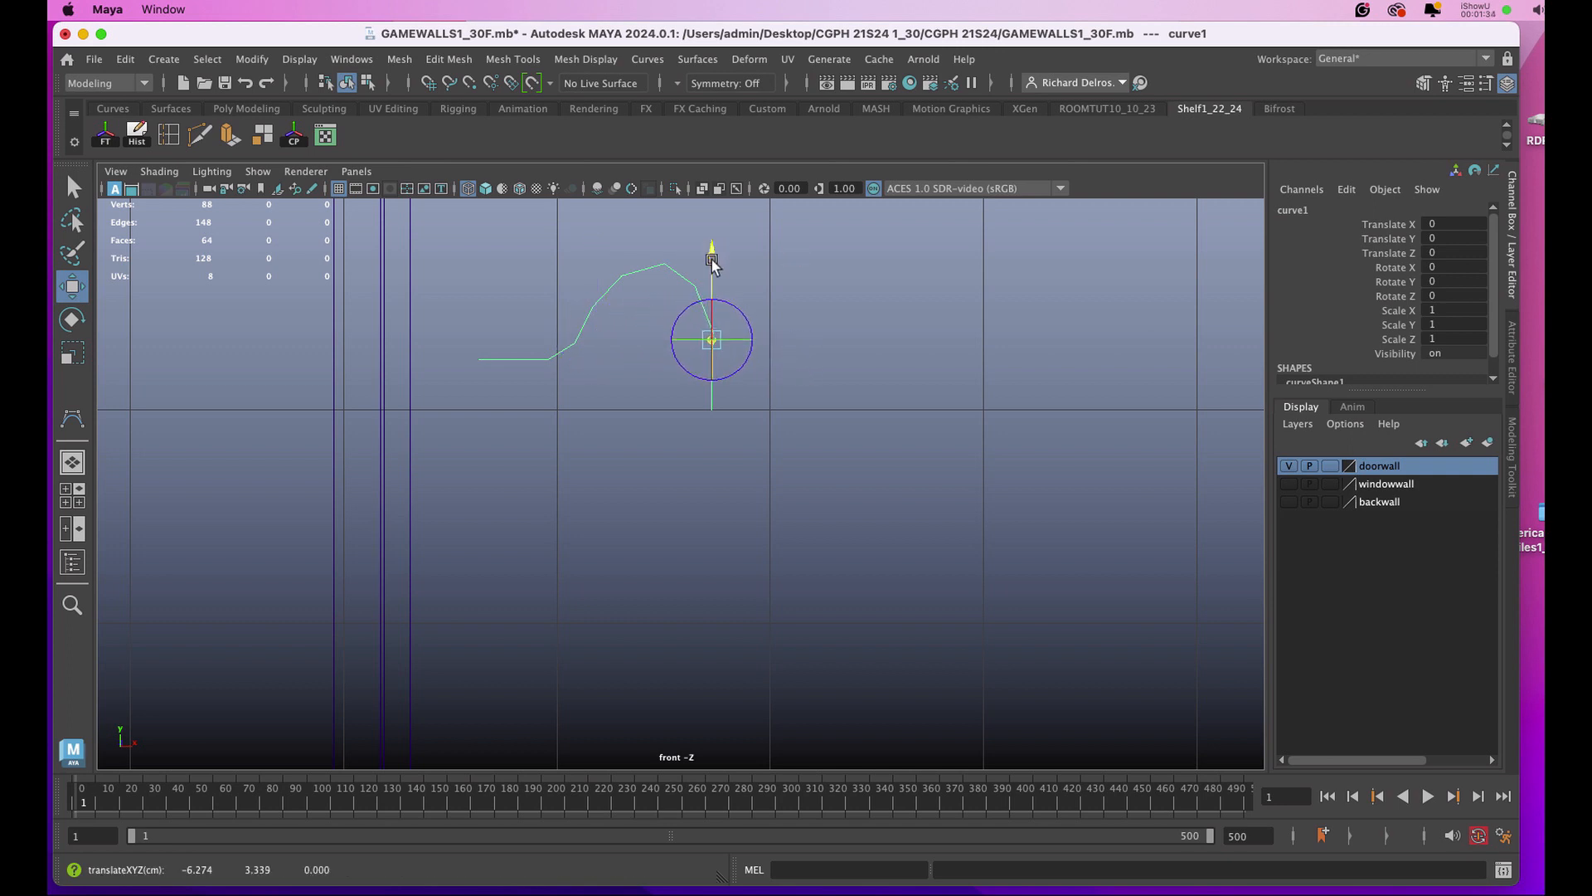
pyautogui.moveTo(711, 264); pyautogui.dragTo(711, 332)
pyautogui.press('d')
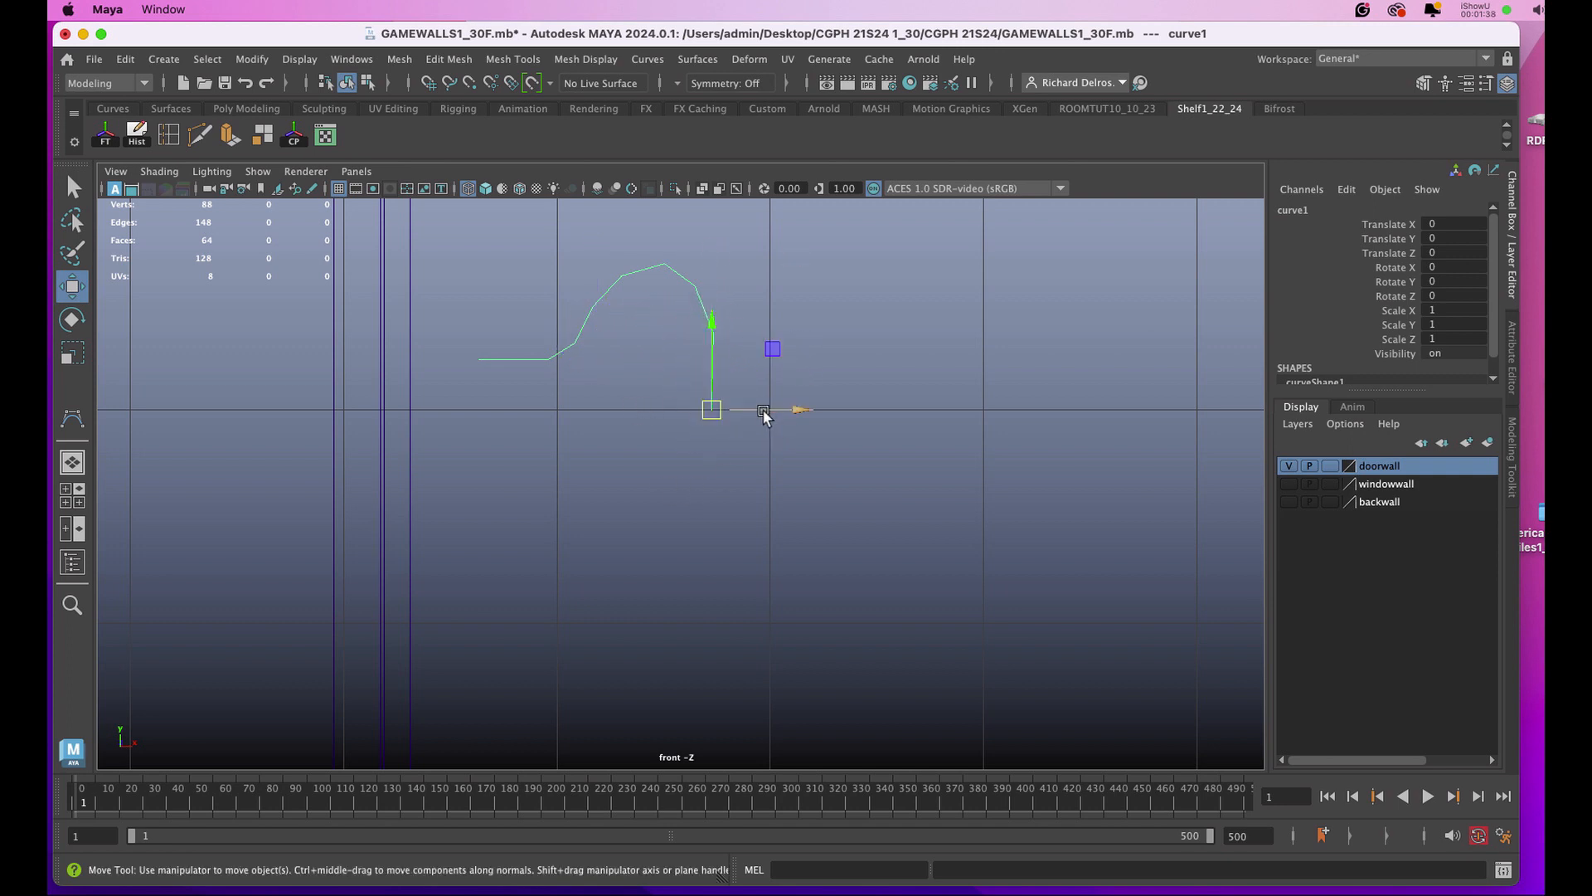
# Revolve the curve 360 degrees about the X axis with 8 segments, outputting quad polygons with a tessellation count of 200.
pyautogui.press('space')
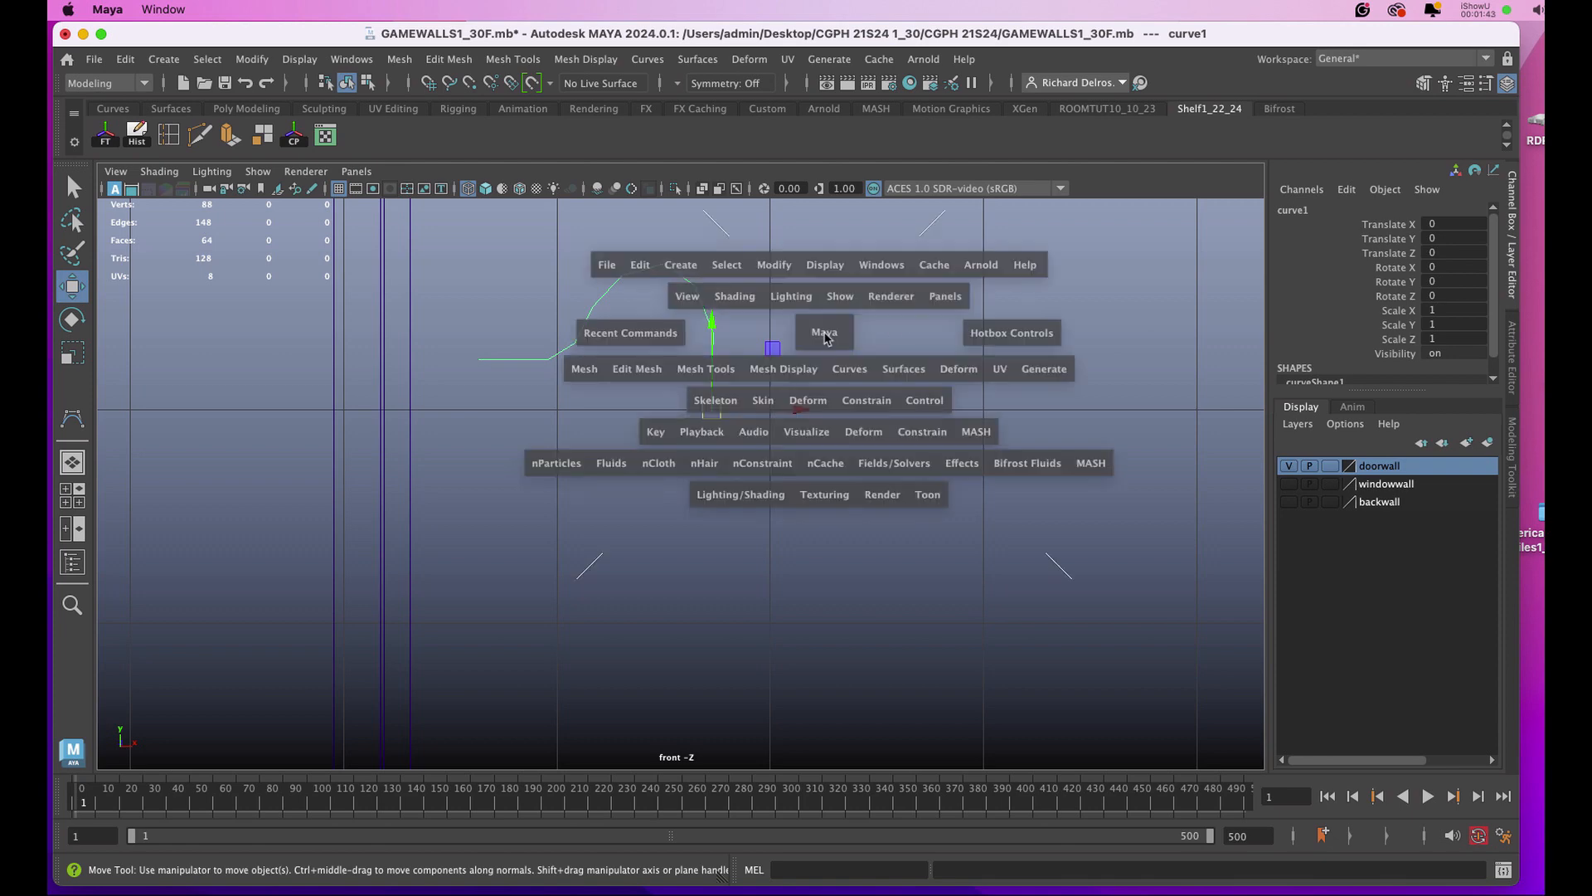
pyautogui.click(906, 374)
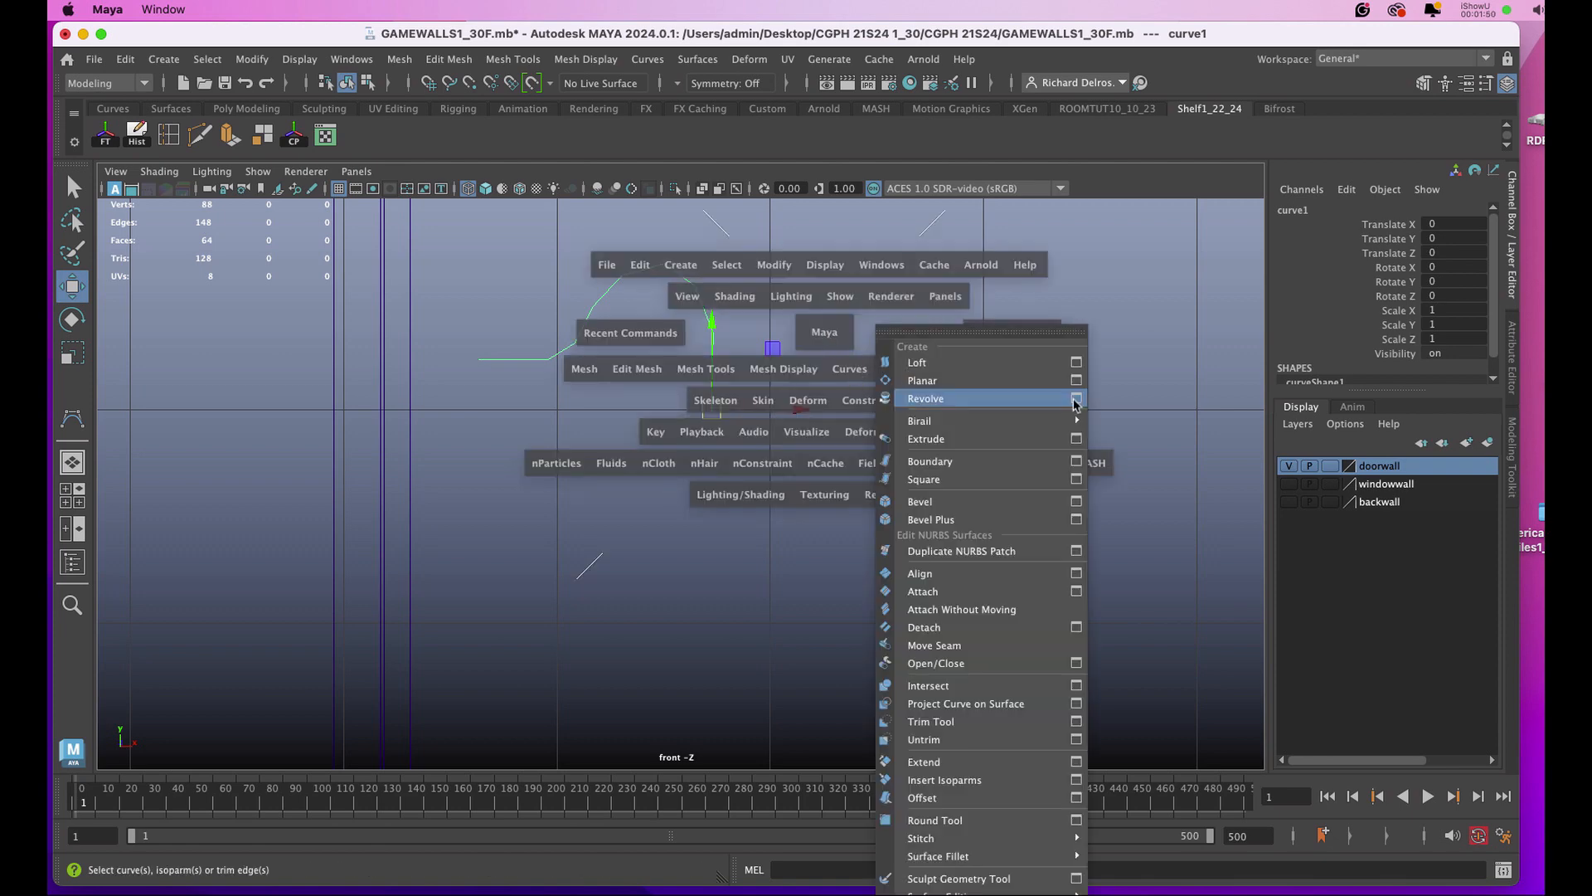
pyautogui.click(1076, 399)
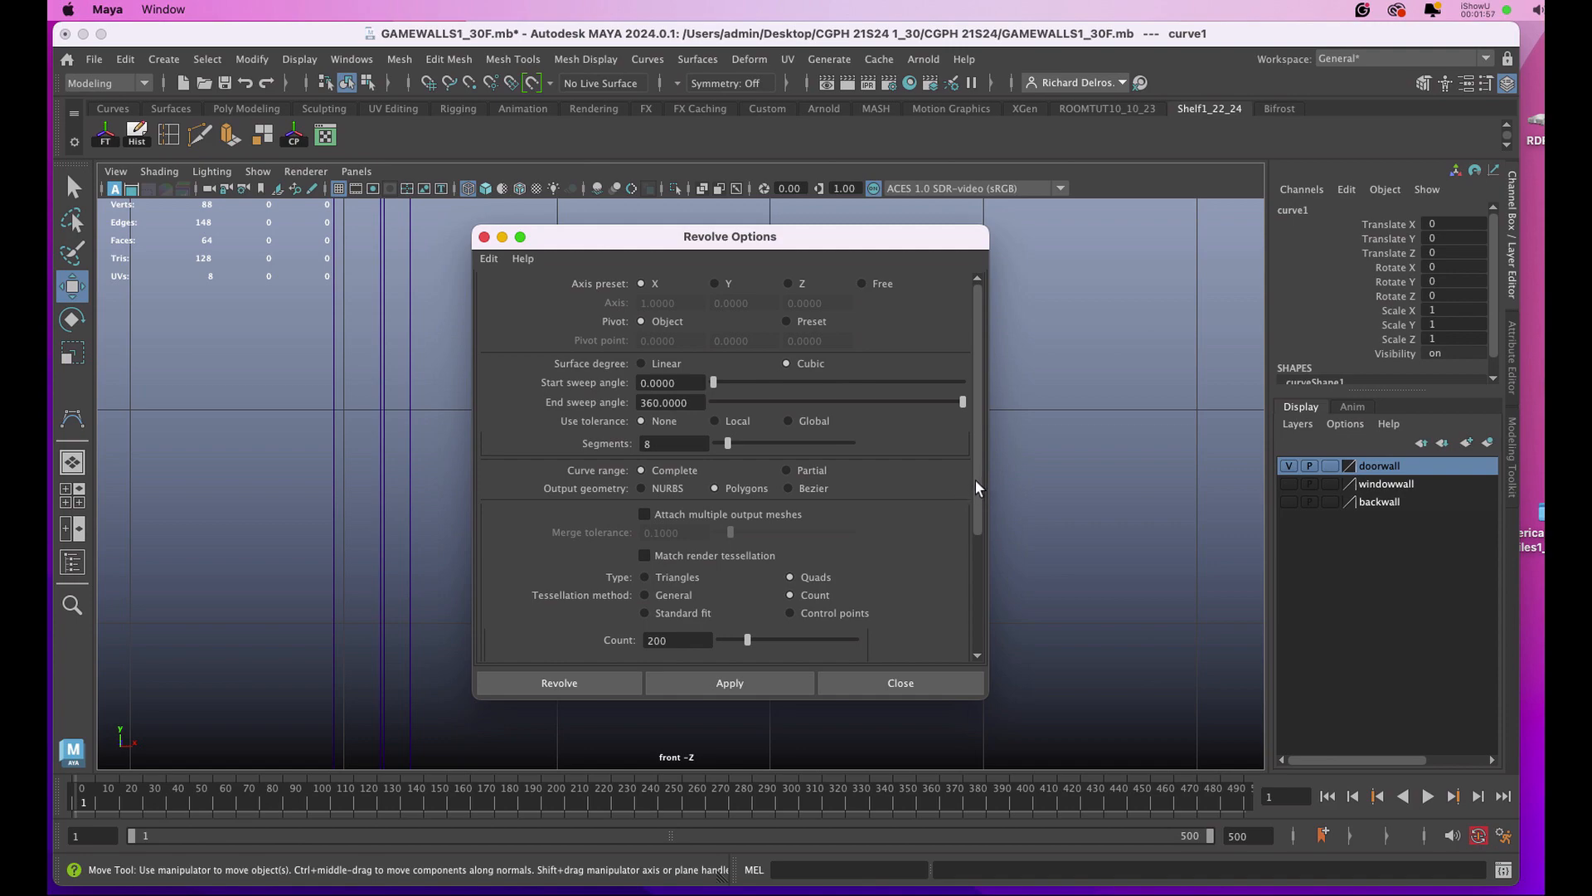
pyautogui.scroll(-2, 975, 488)
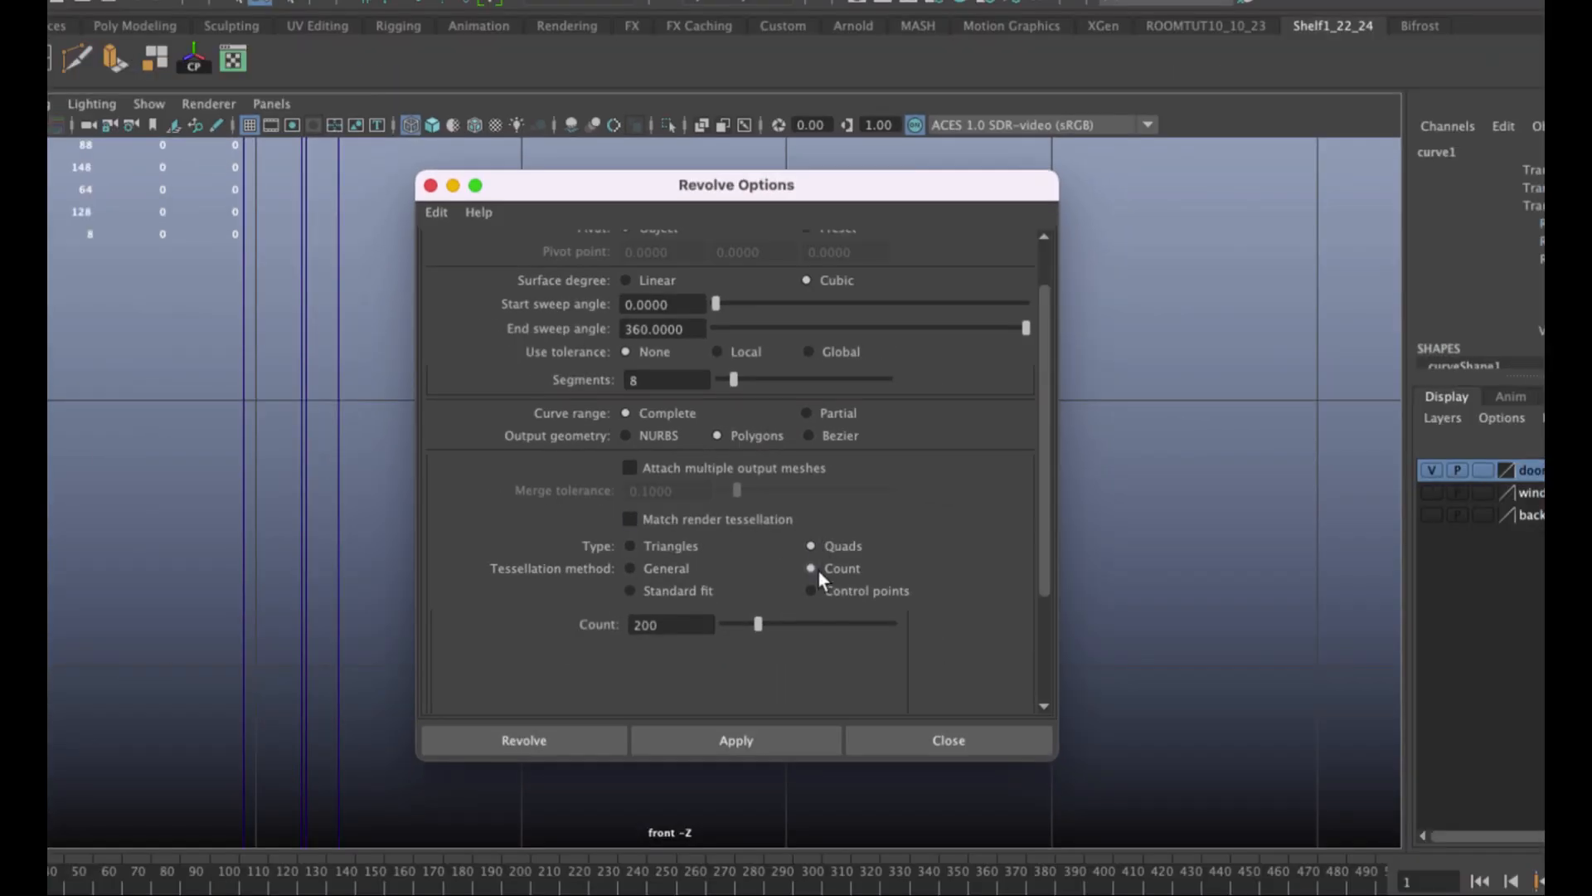
pyautogui.click(652, 734)
pyautogui.click(430, 185)
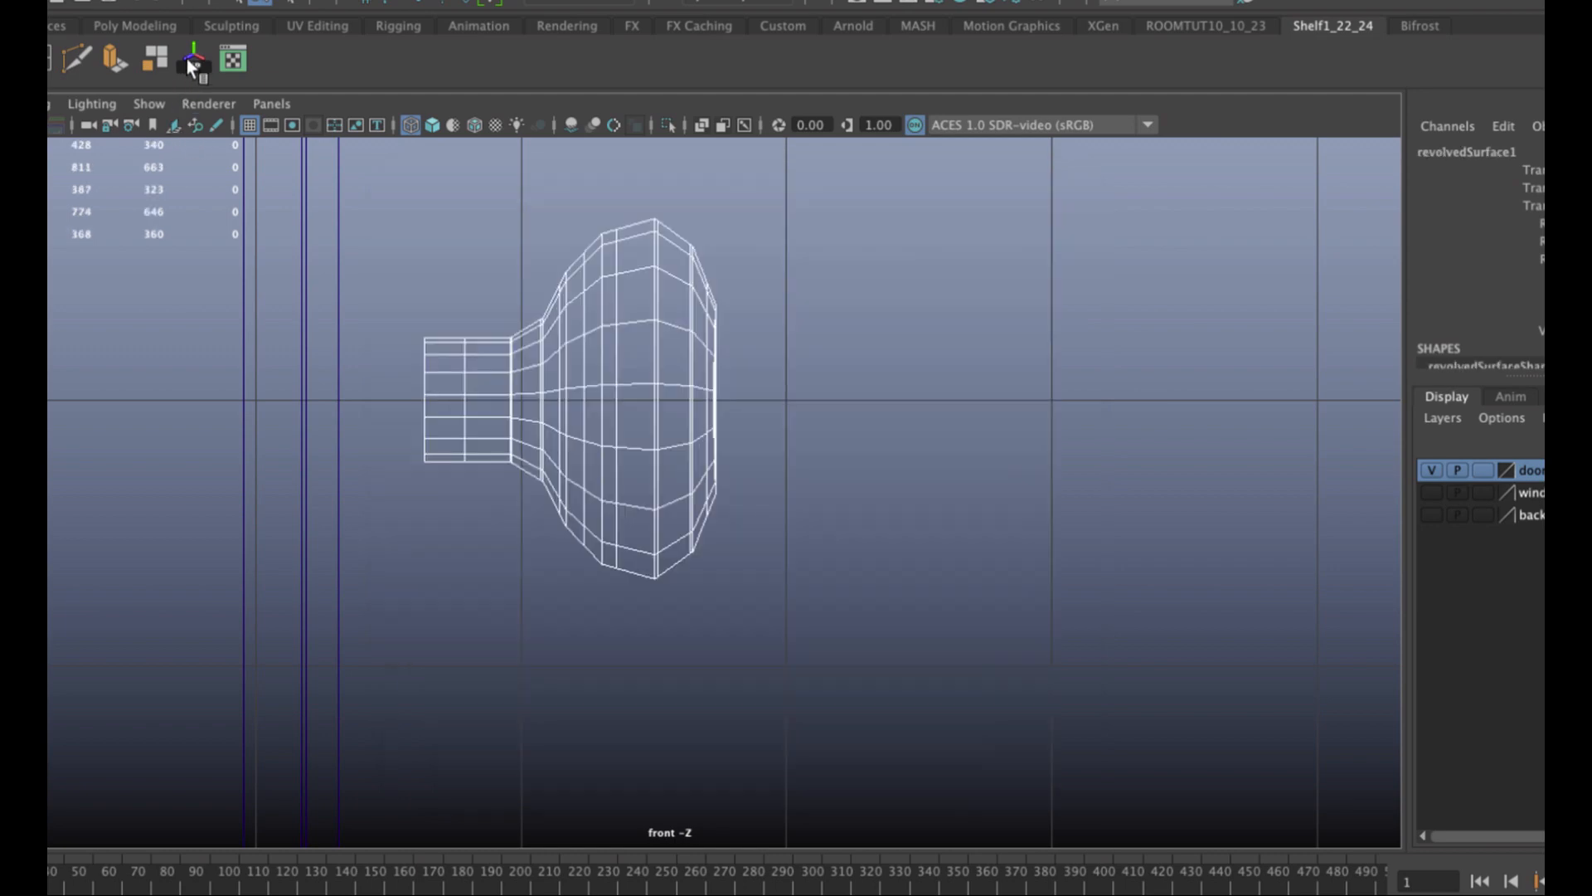
# Center the revolved knob's pivot and snap it to the flat end of the stem.
pyautogui.click(189, 62)
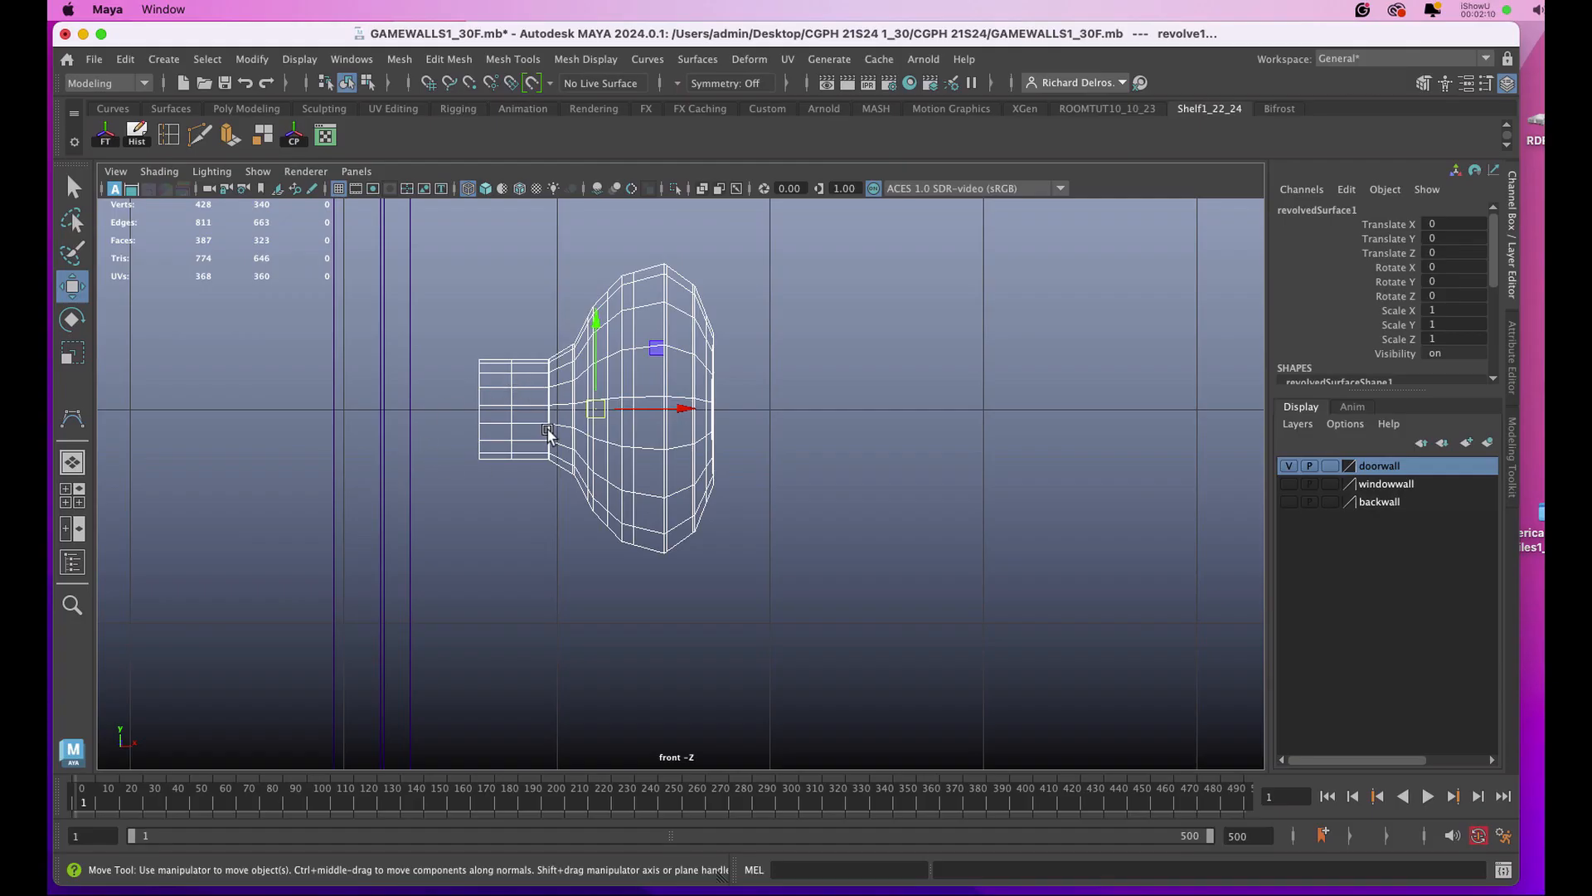
pyautogui.press('d')
pyautogui.press('v')
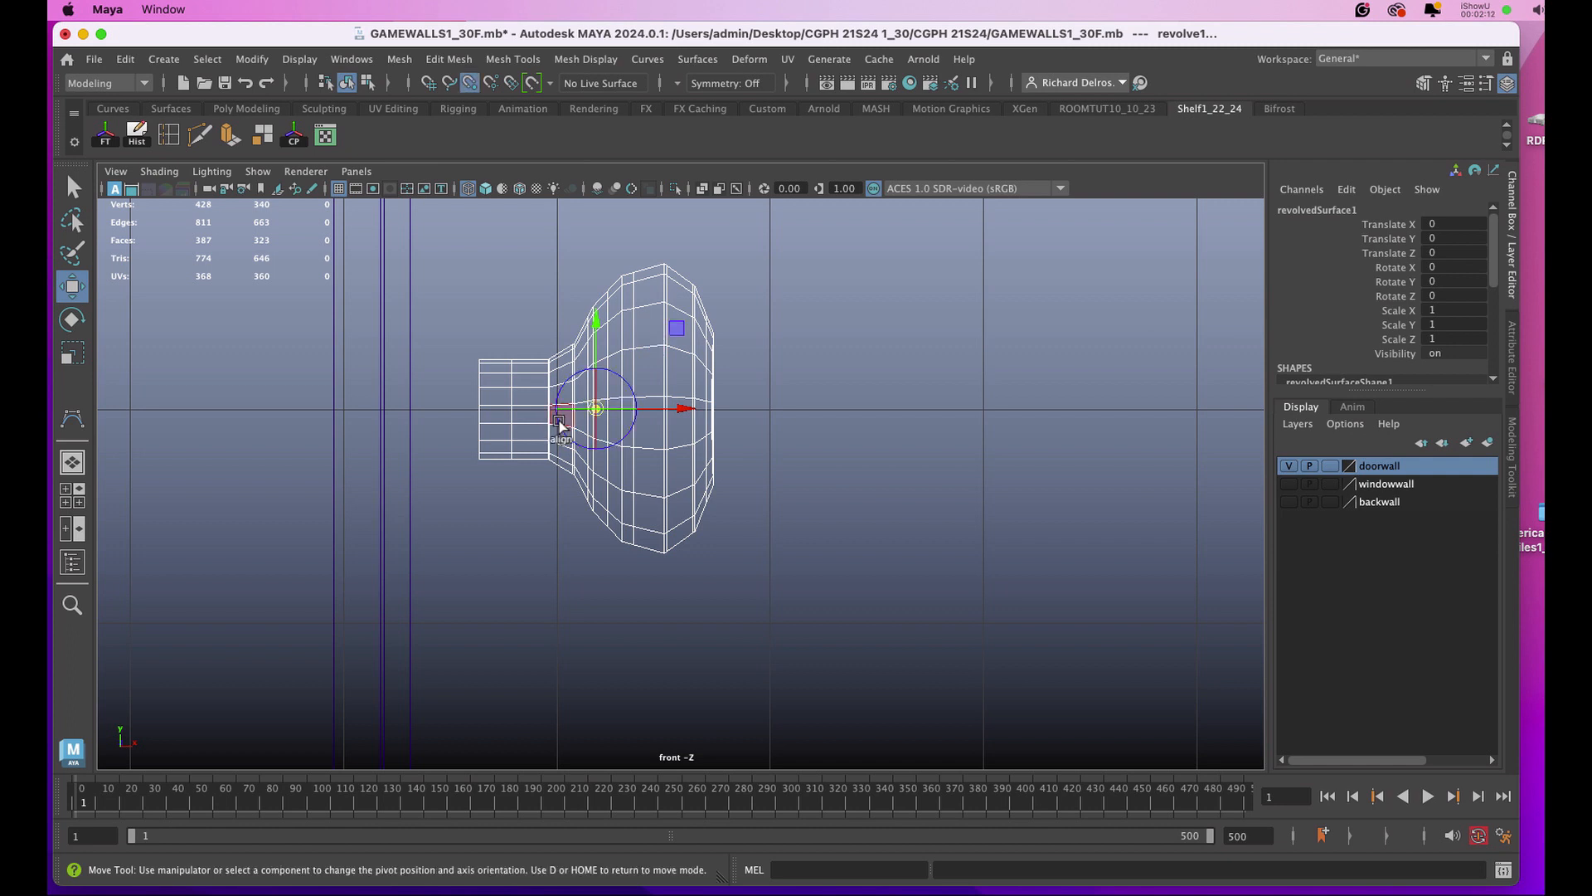
pyautogui.moveTo(685, 409); pyautogui.dragTo(479, 416)
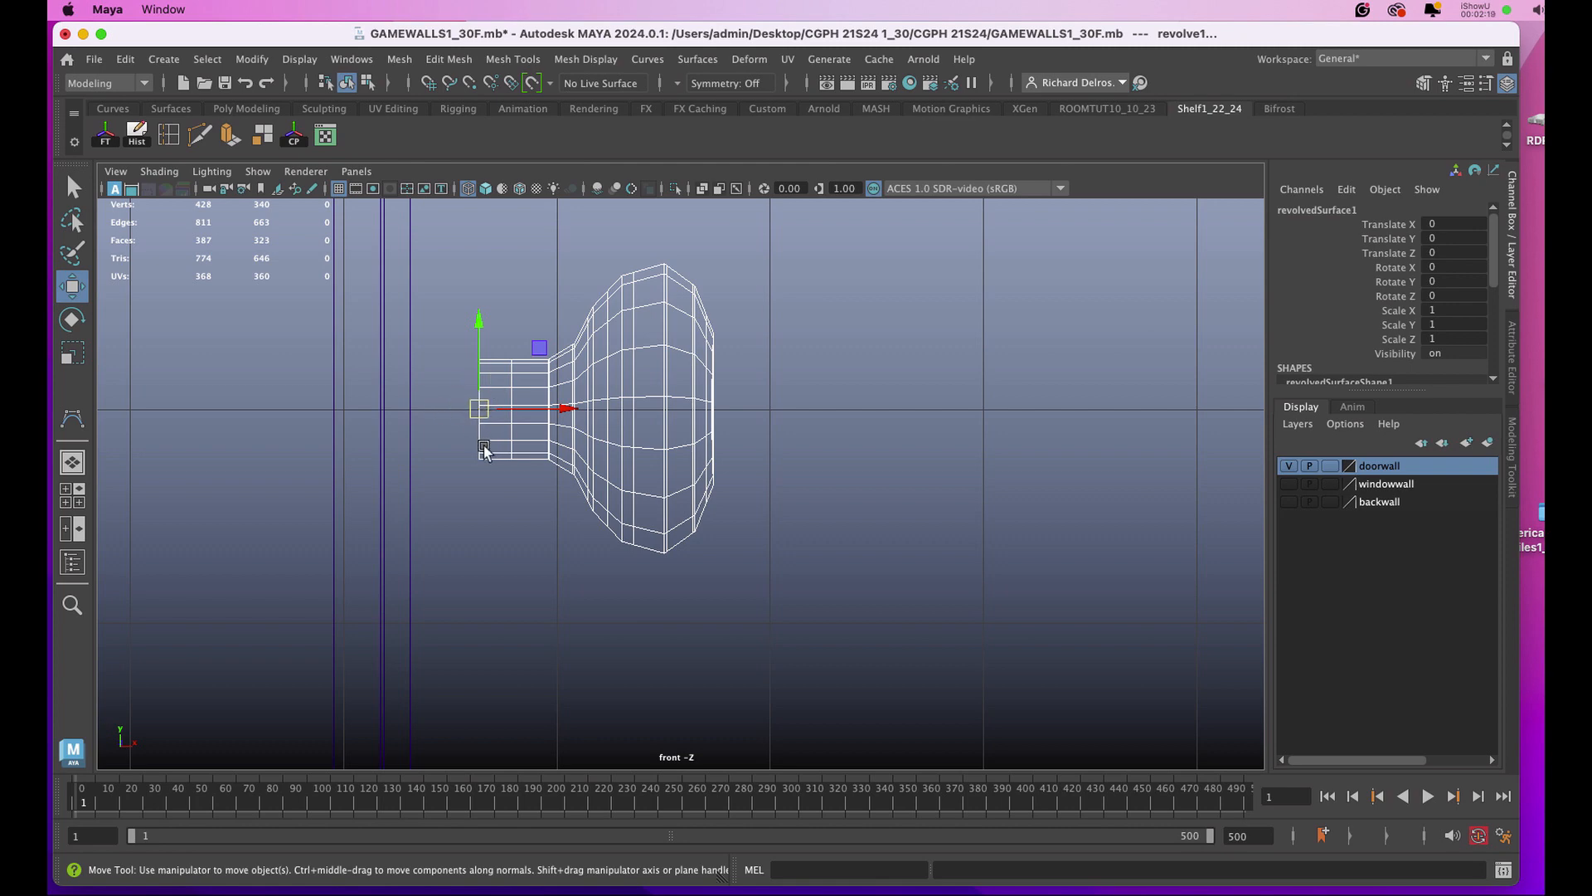
# Scale the knob down uniformly to about 0.27 from its stem end.
pyautogui.press('r')
pyautogui.moveTo(481, 410); pyautogui.dragTo(385, 428)
pyautogui.press('space')
# Move the knob against the door's face near its side edge, to about -0.38 in X and 1.87 in Z.
pyautogui.press('space')
pyautogui.press('f')
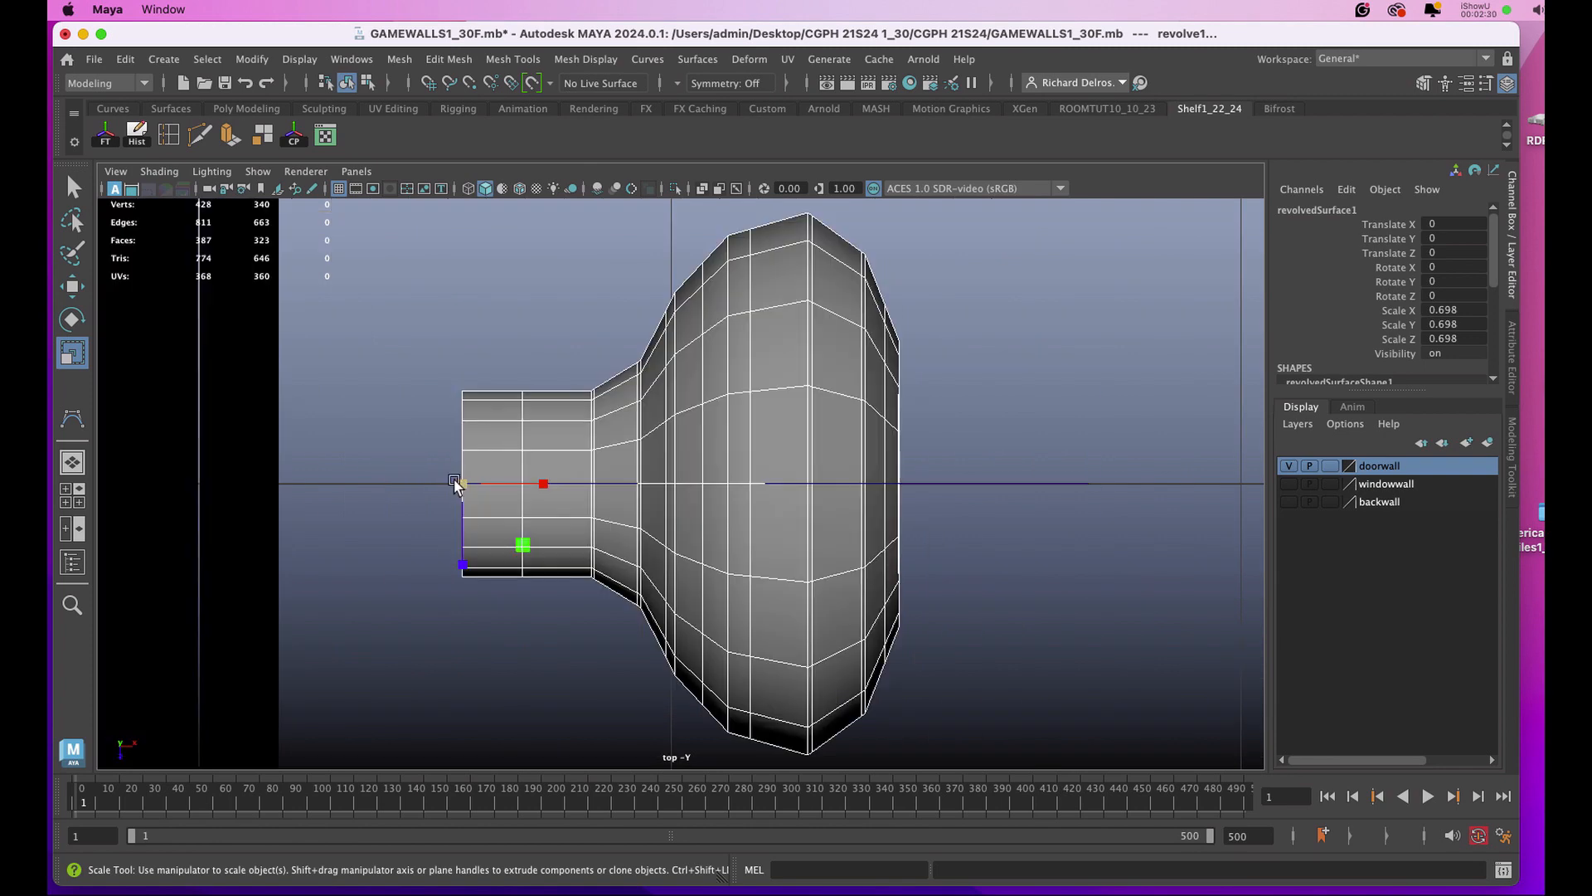
pyautogui.keyDown('alt'); pyautogui.moveTo(459, 483); pyautogui.dragTo(348, 498, button='right'); pyautogui.keyUp('alt')
pyautogui.keyDown('alt'); pyautogui.moveTo(554, 550); pyautogui.dragTo(574, 441, button='middle'); pyautogui.keyUp('alt')
pyautogui.press('w')
pyautogui.moveTo(654, 453); pyautogui.dragTo(616, 683)
pyautogui.moveTo(735, 603); pyautogui.dragTo(527, 612)
pyautogui.press('r')
pyautogui.press('space')
# Draw the upright rectangular base of a polygon cube over the doorknob in the side view, taller than the knob.
pyautogui.press('space')
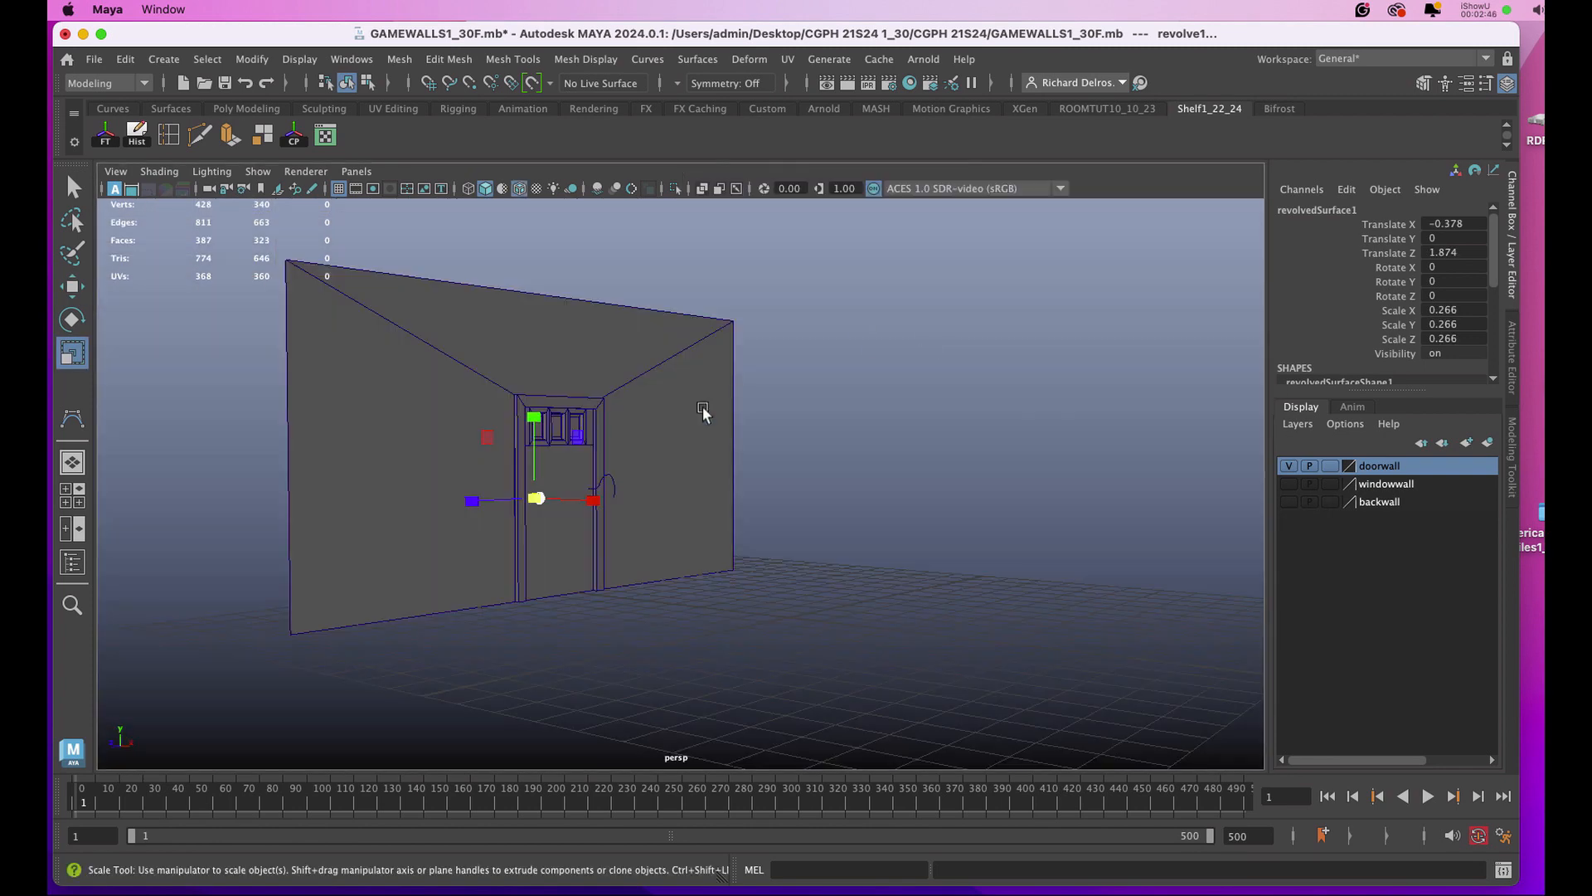
pyautogui.keyDown('alt'); pyautogui.moveTo(680, 496); pyautogui.dragTo(813, 489, button='right'); pyautogui.keyUp('alt')
pyautogui.click(1069, 398)
pyautogui.keyDown('alt'); pyautogui.moveTo(1070, 398); pyautogui.dragTo(782, 384); pyautogui.keyUp('alt')
pyautogui.keyDown('alt'); pyautogui.moveTo(1036, 514); pyautogui.dragTo(829, 477, button='middle'); pyautogui.keyUp('alt')
pyautogui.keyDown('alt'); pyautogui.moveTo(830, 477); pyautogui.dragTo(677, 450); pyautogui.keyUp('alt')
pyautogui.keyDown('alt'); pyautogui.moveTo(510, 430); pyautogui.dragTo(618, 444); pyautogui.keyUp('alt')
pyautogui.press('space')
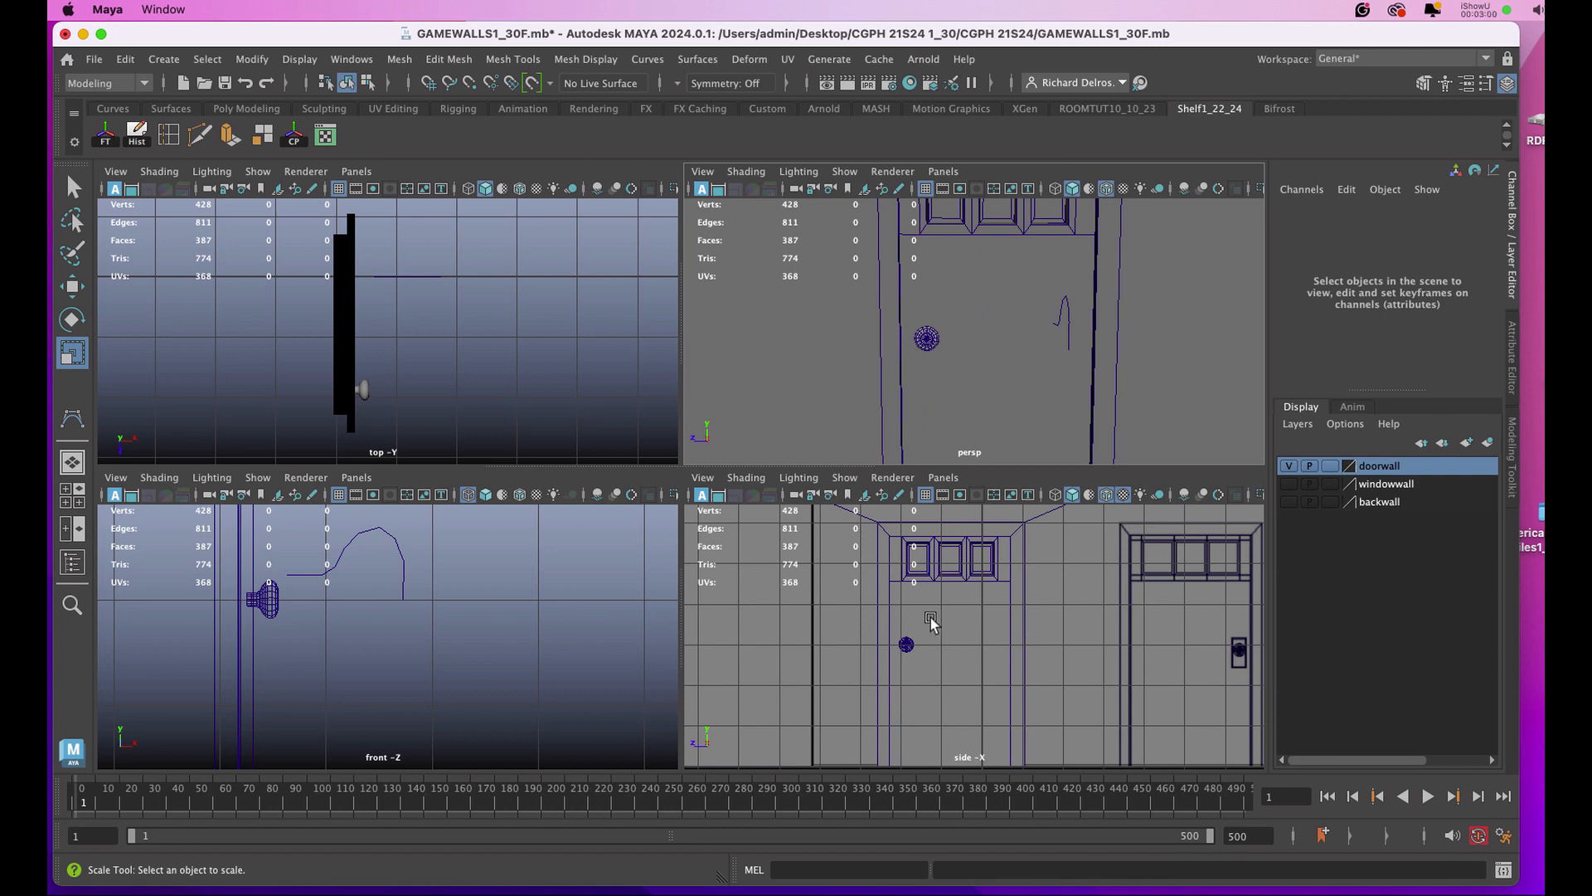
pyautogui.press('space')
pyautogui.press('5')
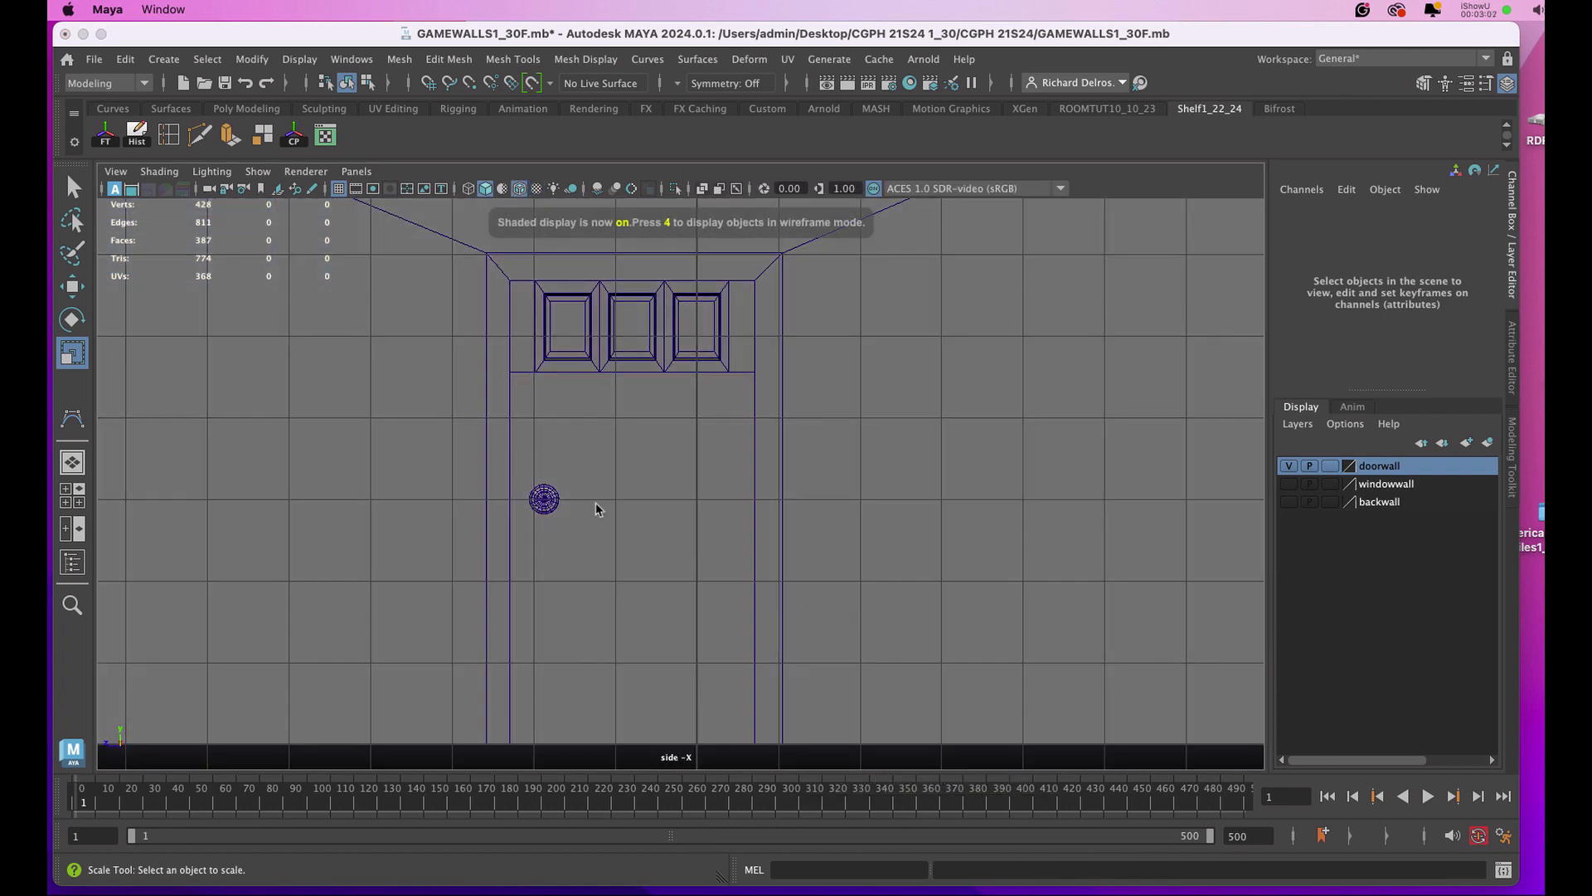
pyautogui.press('space')
pyautogui.click(441, 413)
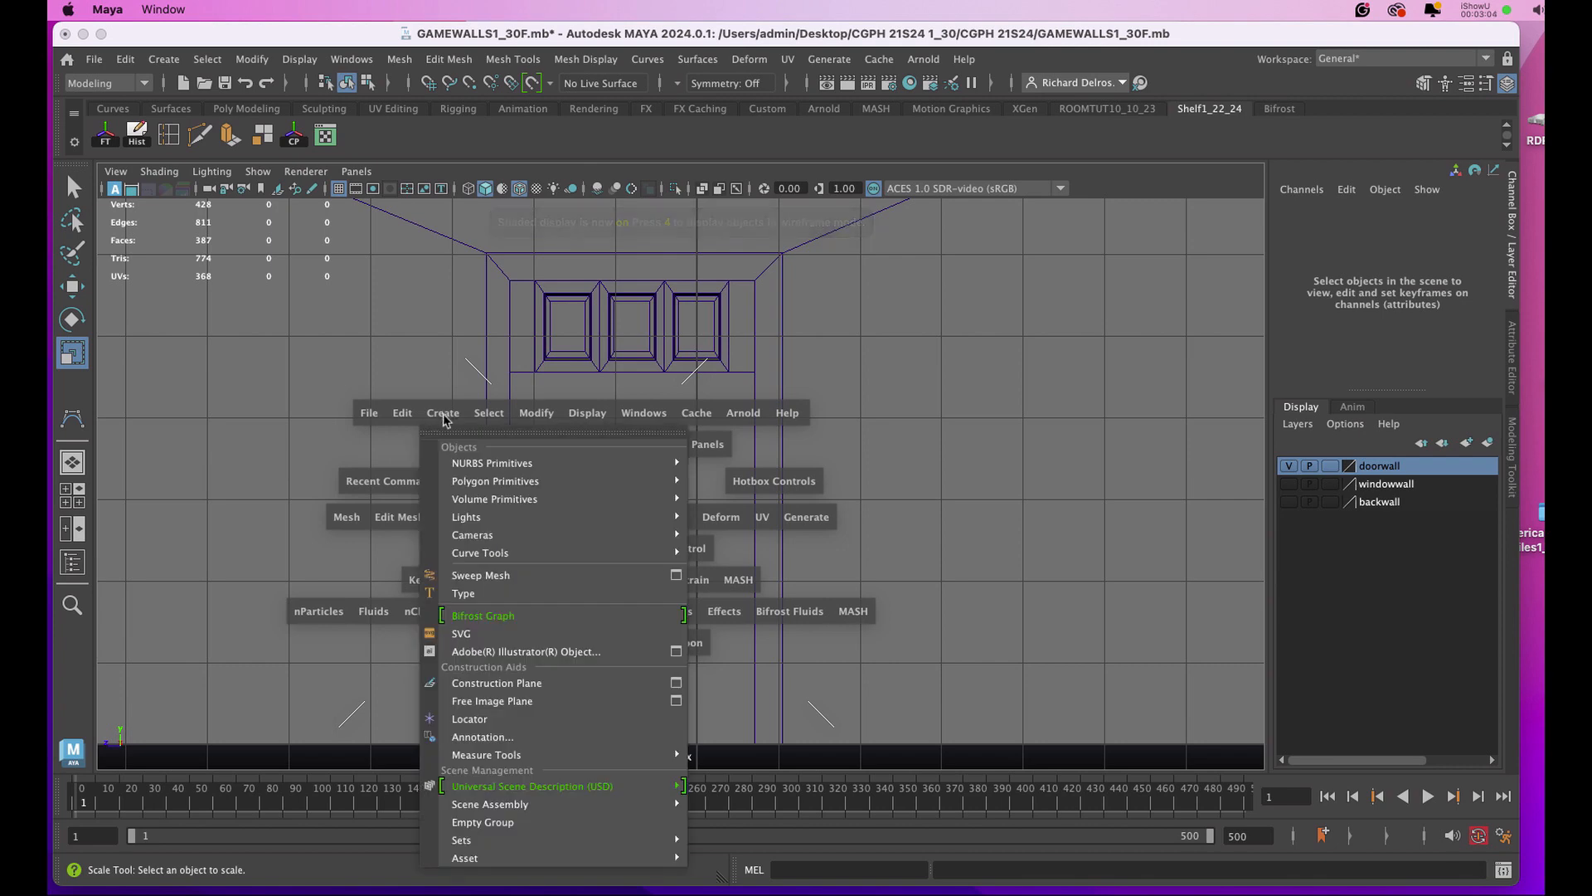
pyautogui.moveTo(581, 481)
pyautogui.click(731, 499)
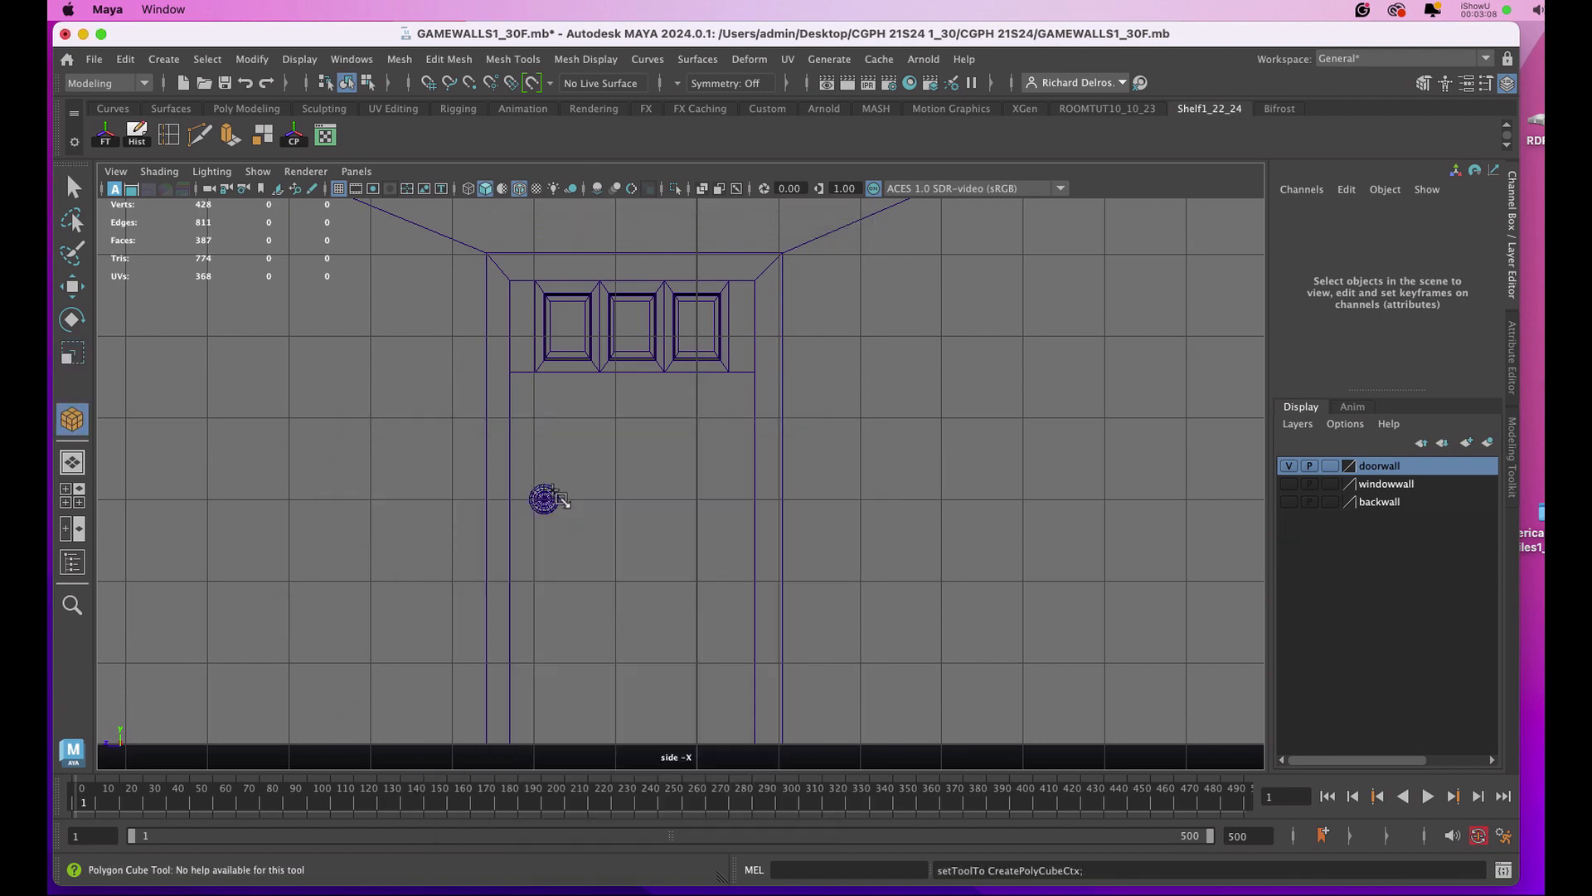
pyautogui.moveTo(531, 474); pyautogui.dragTo(557, 532)
# Give the rectangular base a shallow thickness in the perspective view to complete the cube for the doorknob's backplate.
pyautogui.press('space')
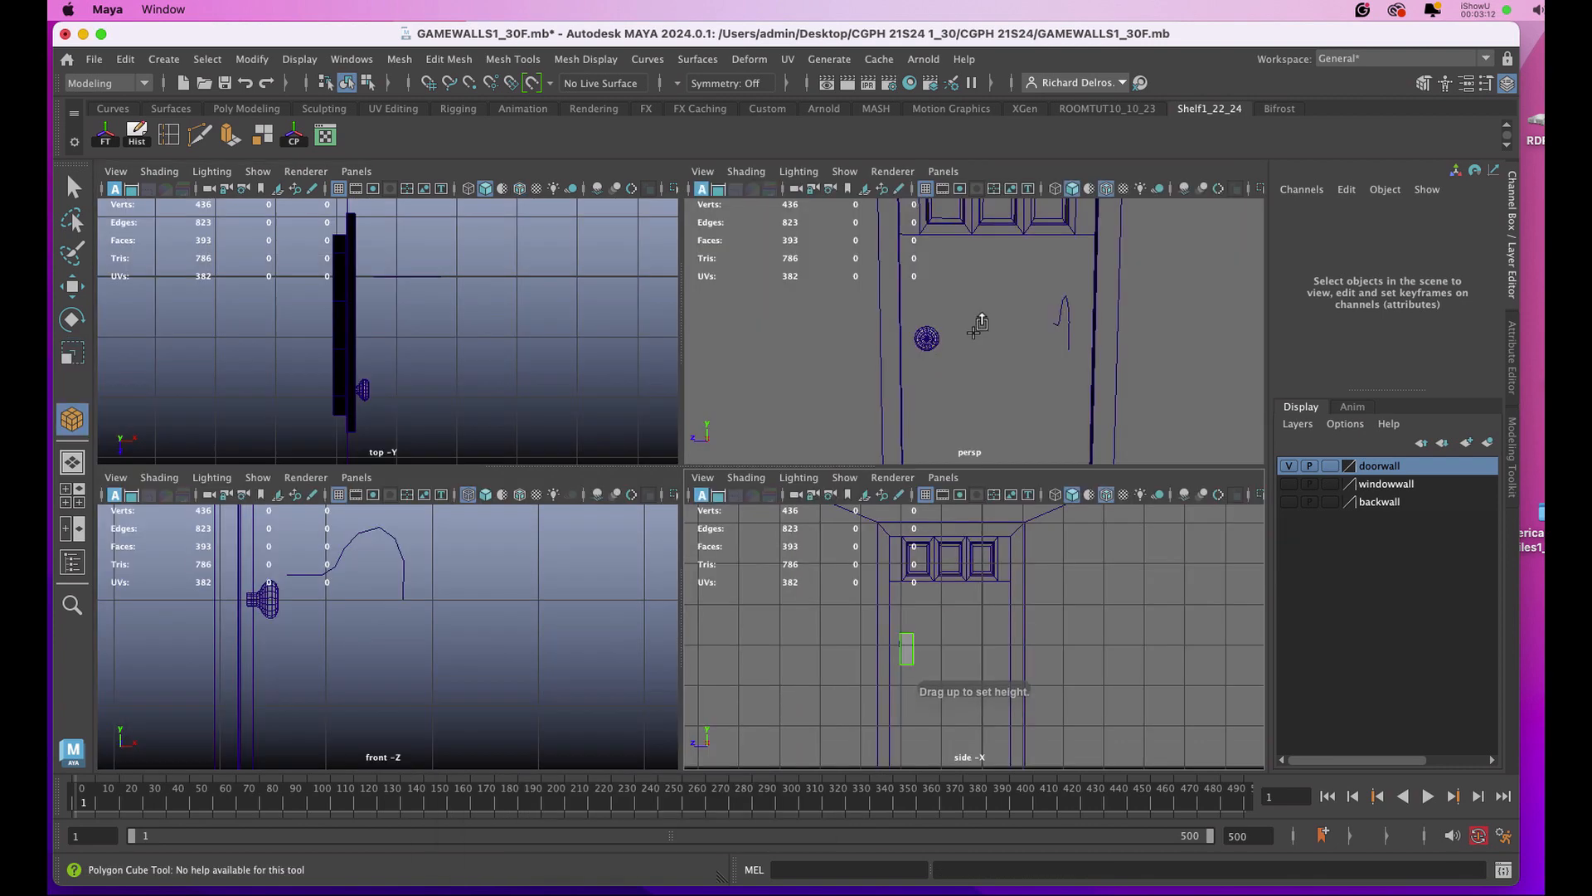
pyautogui.press('space')
pyautogui.keyDown('alt'); pyautogui.moveTo(937, 348); pyautogui.dragTo(881, 395); pyautogui.keyUp('alt')
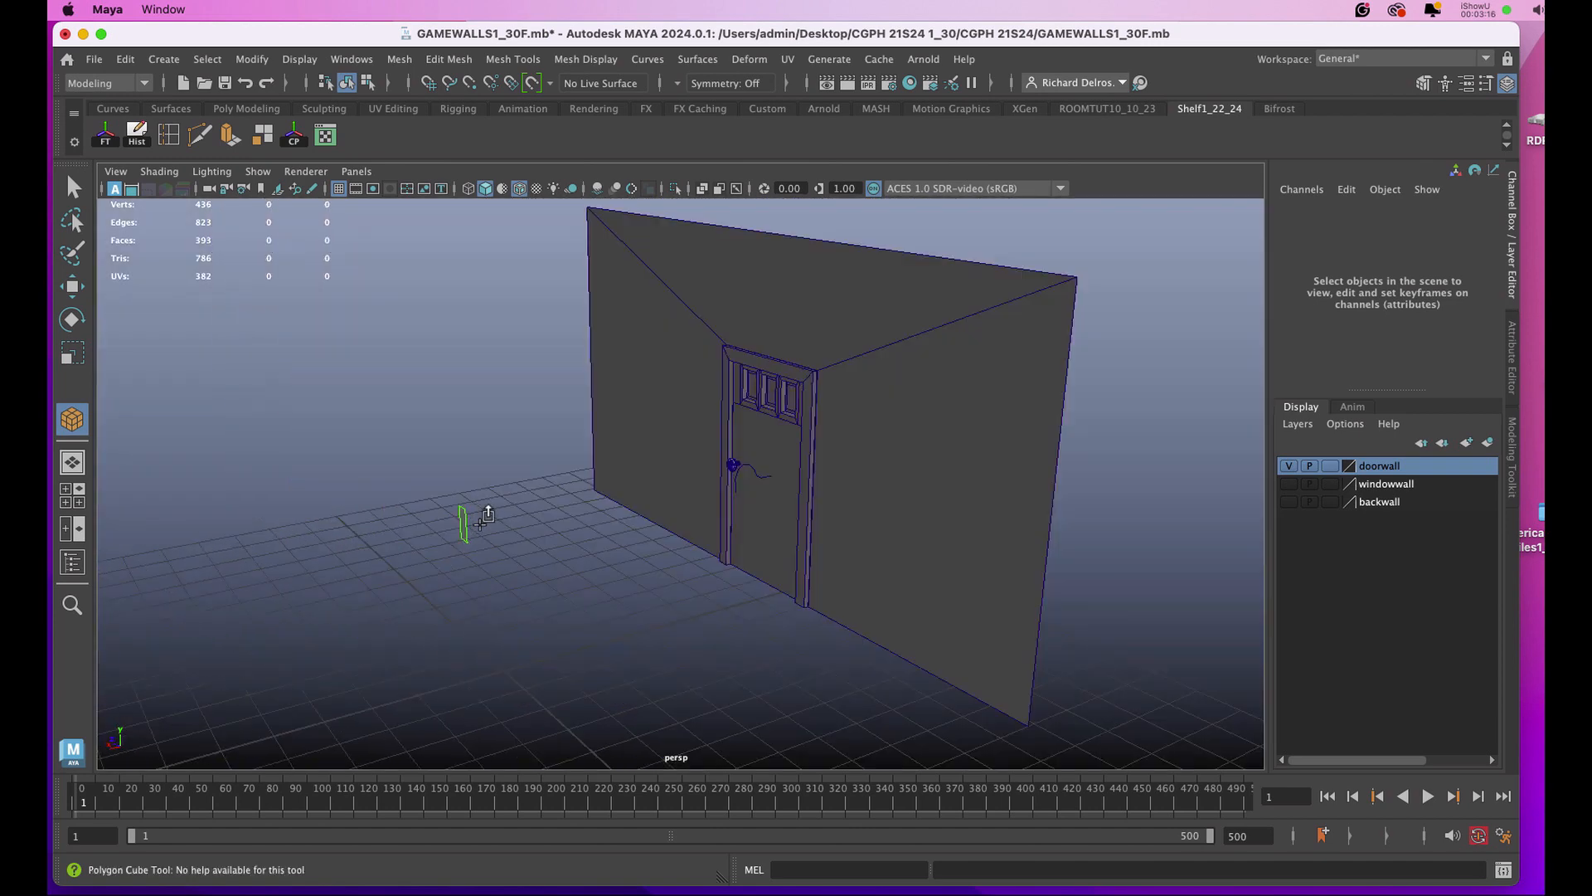
pyautogui.moveTo(488, 513); pyautogui.dragTo(470, 531)
pyautogui.press('f')
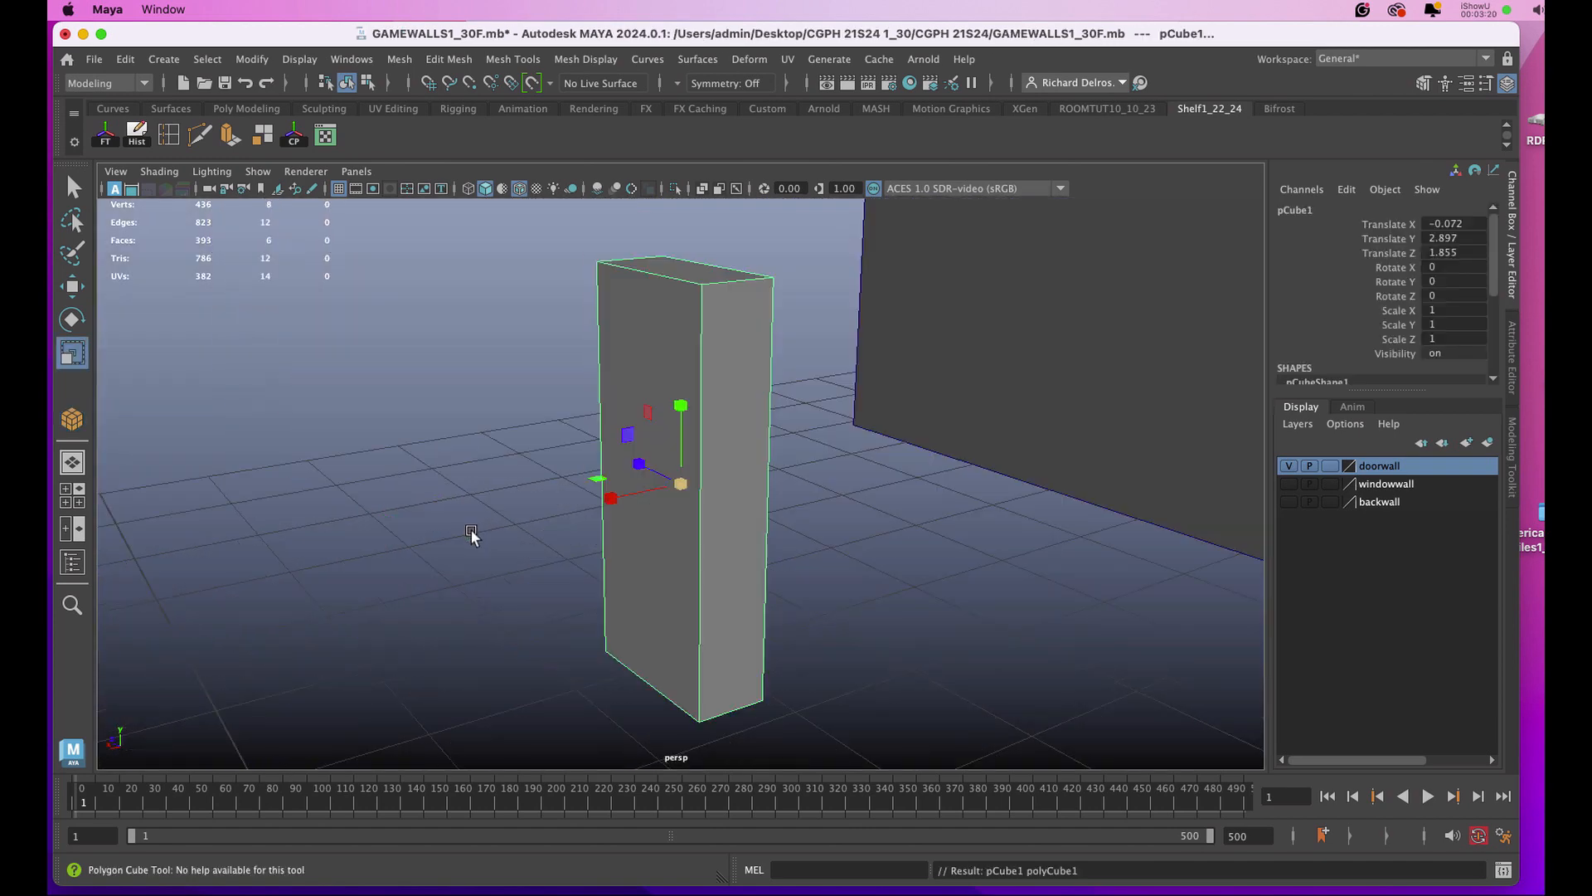
# Delete the large face on the back of the backplate cube, the side that goes against the door.
pyautogui.moveTo(728, 443); pyautogui.dragTo(726, 477, button='right')
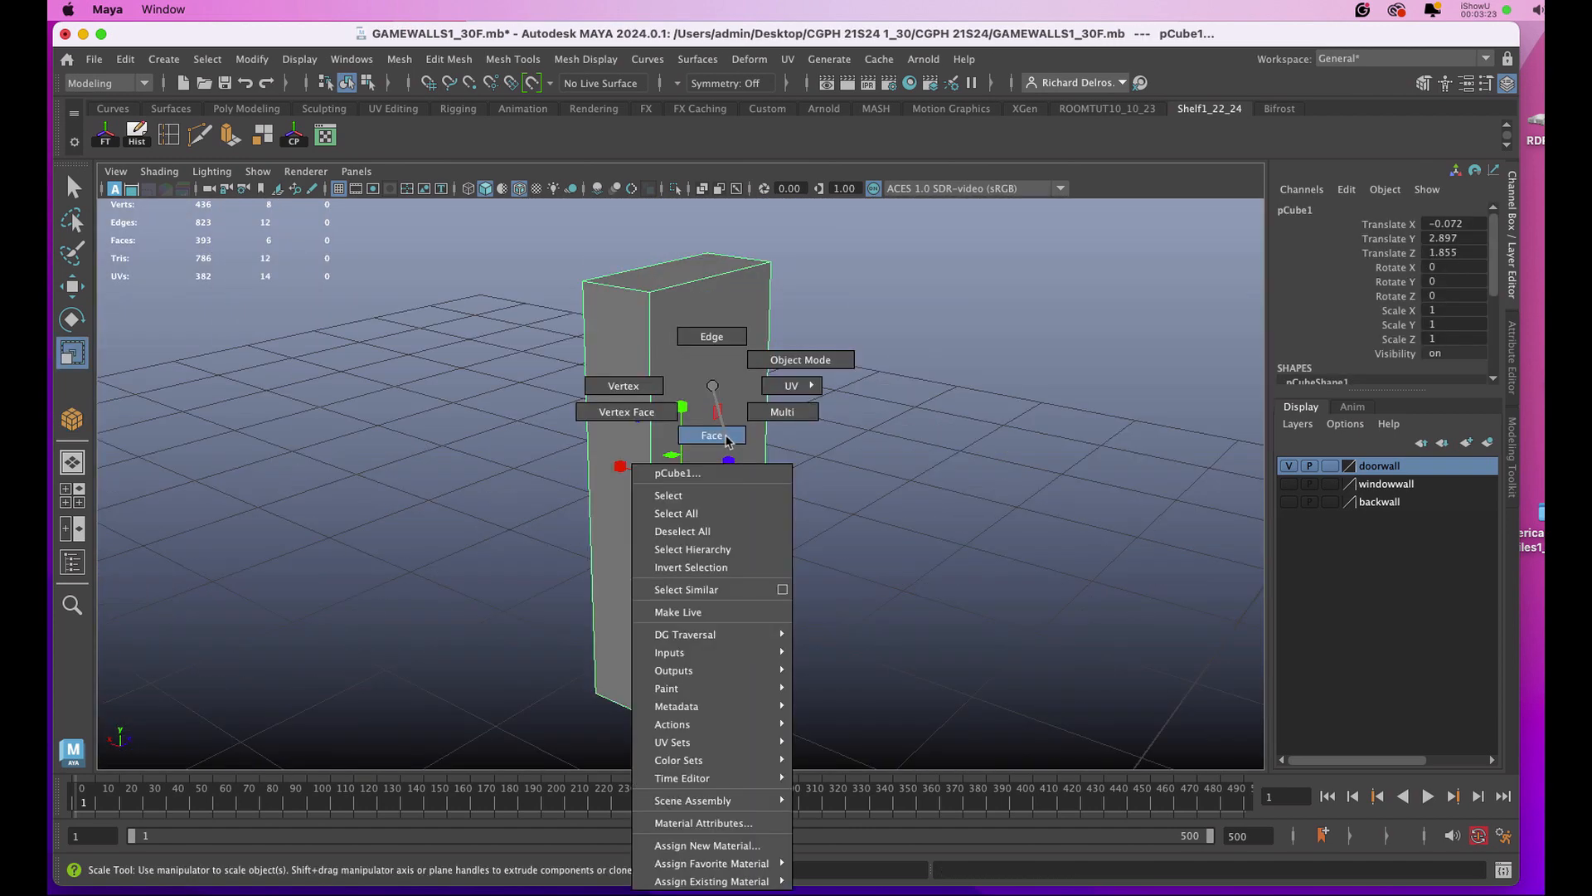
pyautogui.click(731, 391)
pyautogui.click(732, 392)
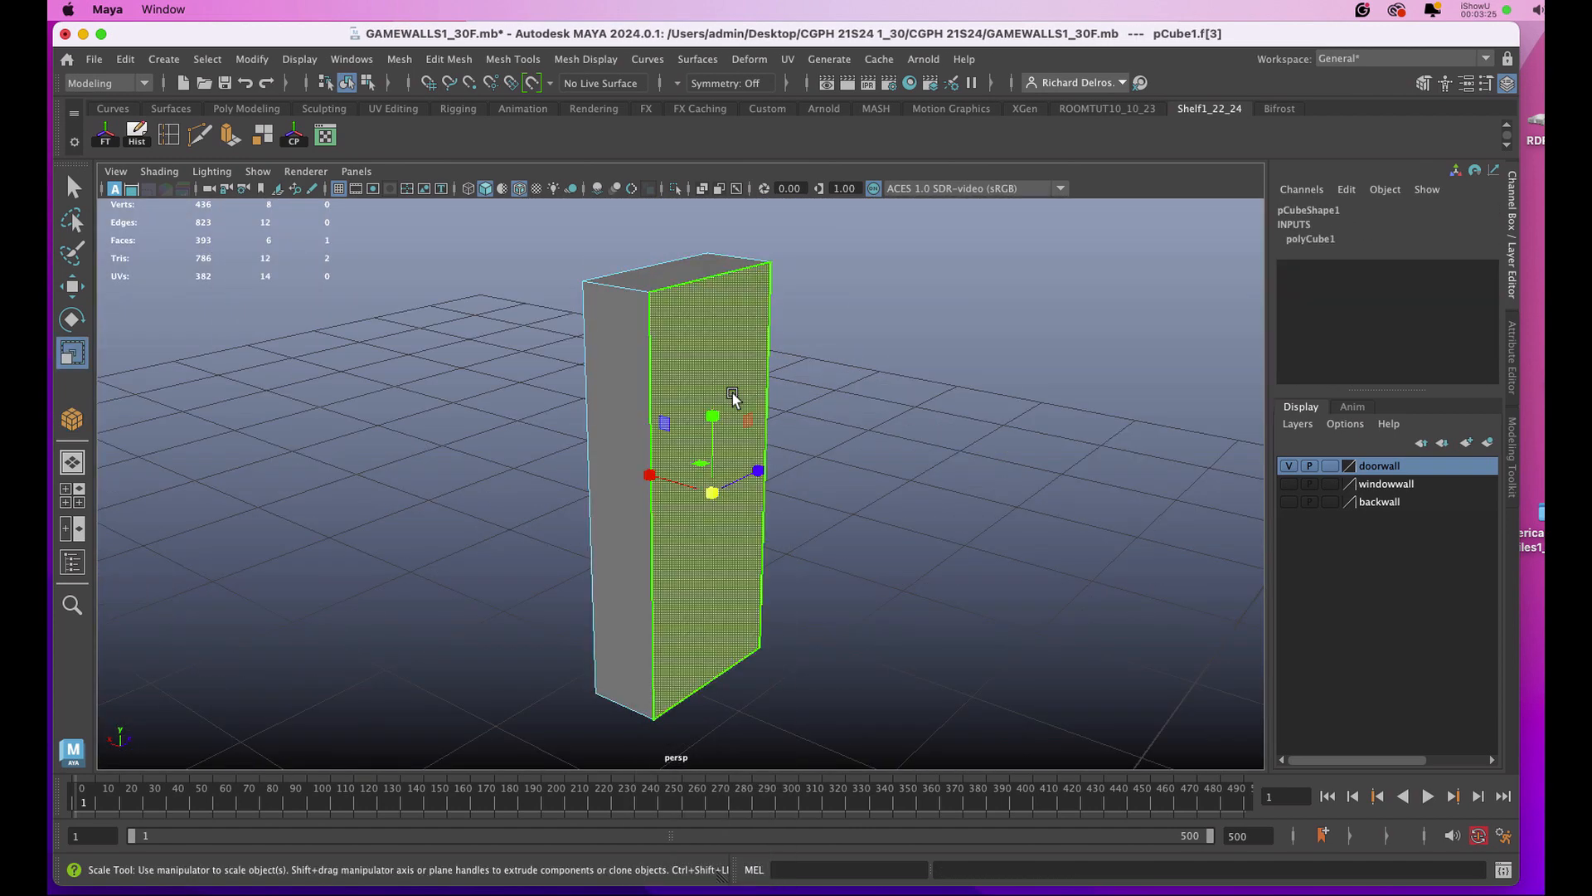
pyautogui.press('Delete')
# Scale the backplate's large front face inward uniformly so the sides slope like a bevel, and return to object mode.
pyautogui.keyDown('alt'); pyautogui.moveTo(597, 402); pyautogui.dragTo(795, 406); pyautogui.keyUp('alt')
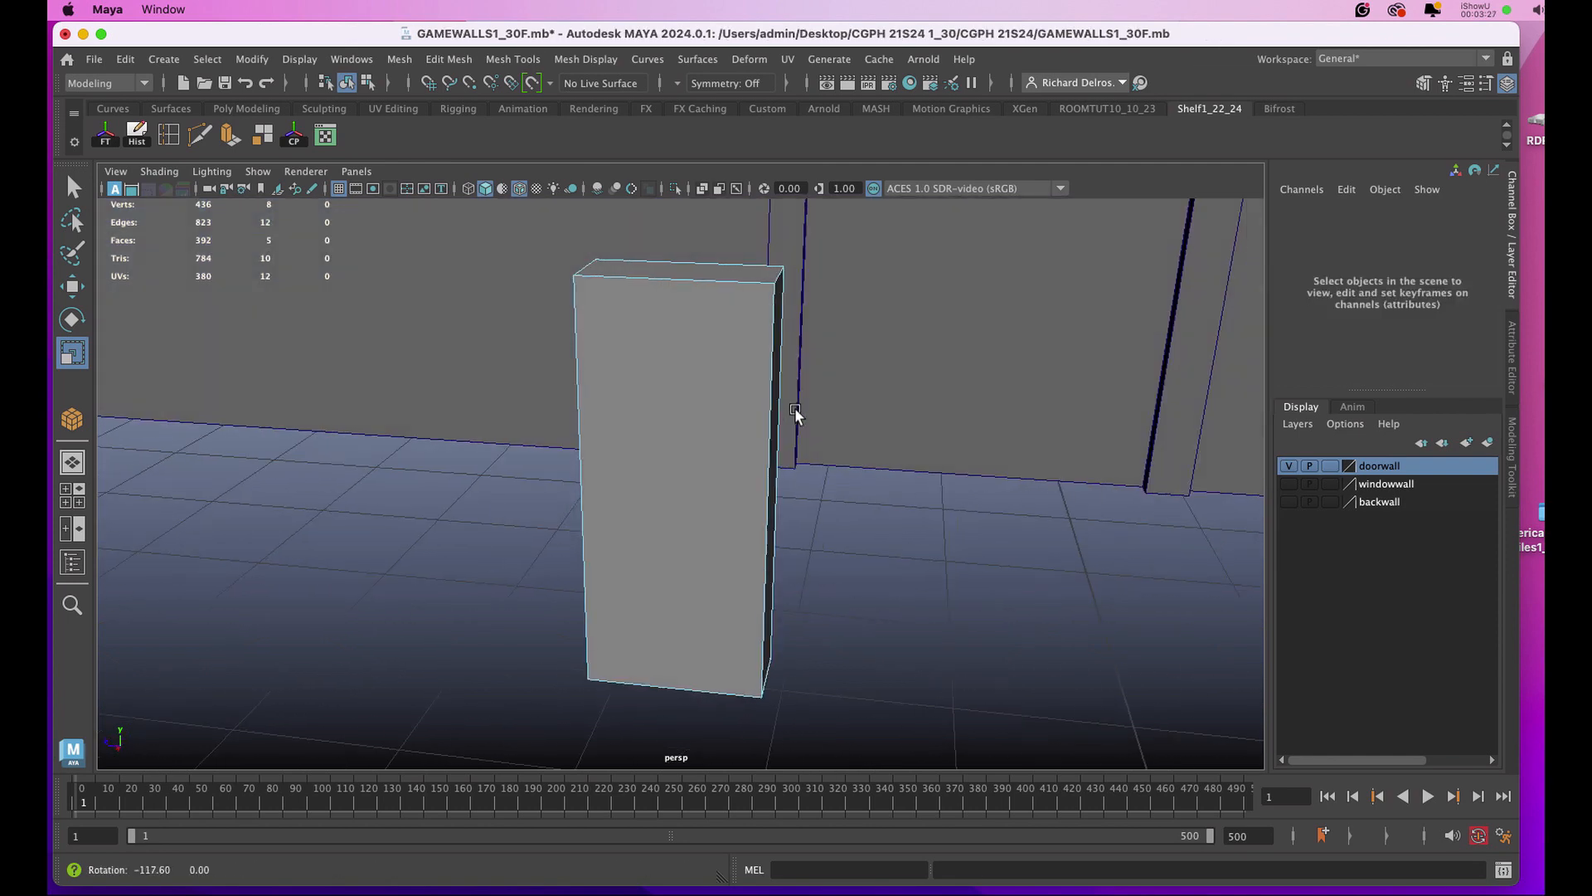
pyautogui.click(705, 414)
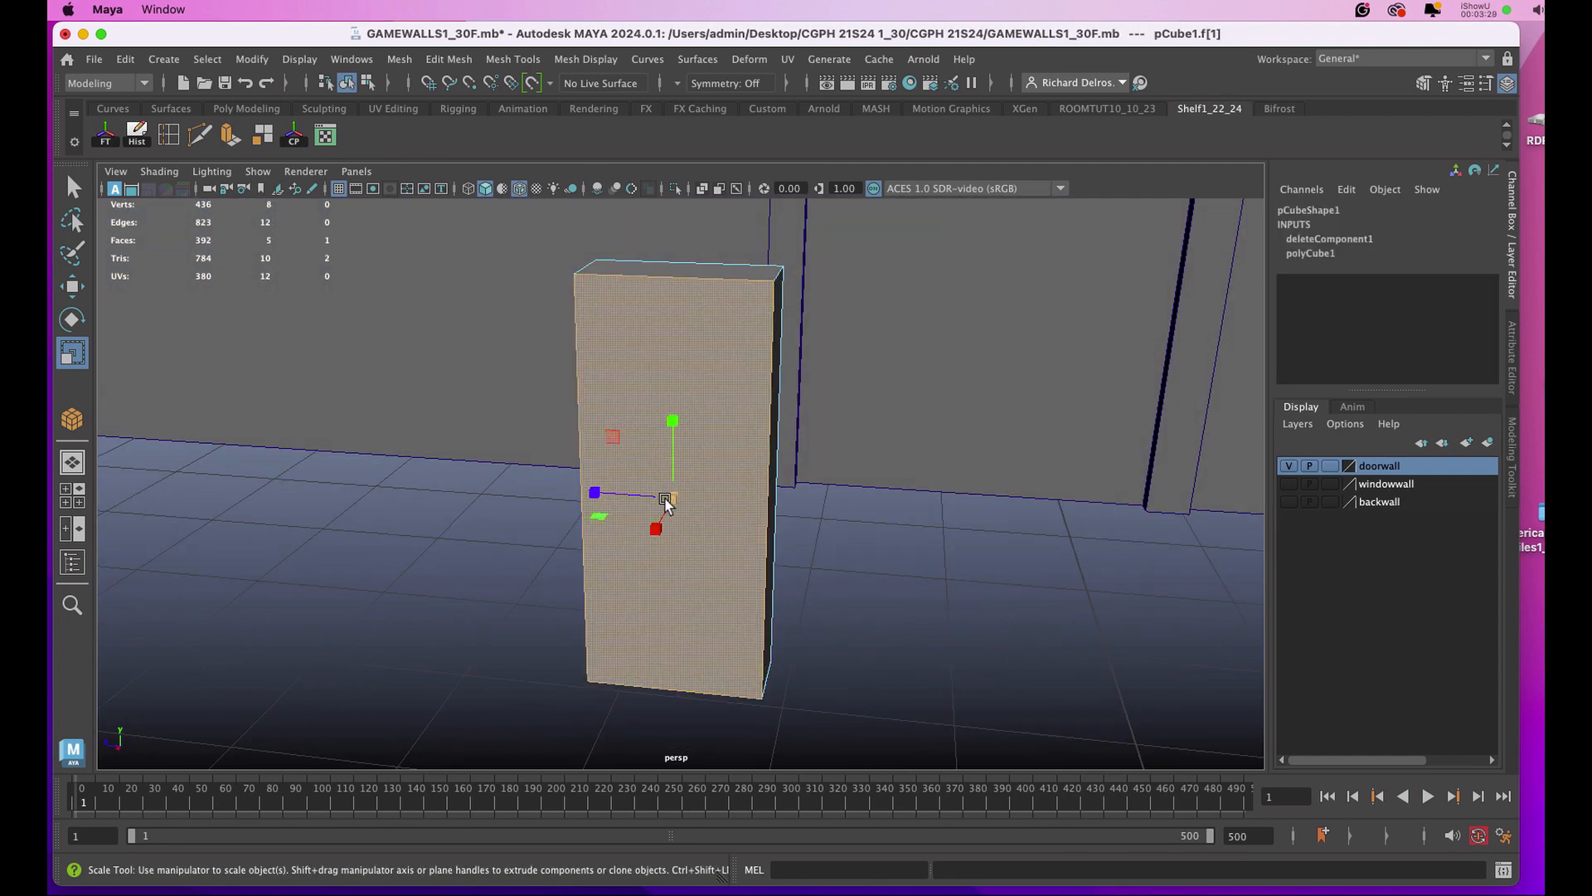
pyautogui.moveTo(674, 497); pyautogui.dragTo(626, 493)
pyautogui.press('w')
pyautogui.moveTo(718, 370); pyautogui.dragTo(803, 303, button='right')
pyautogui.keyDown('alt'); pyautogui.moveTo(754, 340); pyautogui.dragTo(715, 339); pyautogui.keyUp('alt')
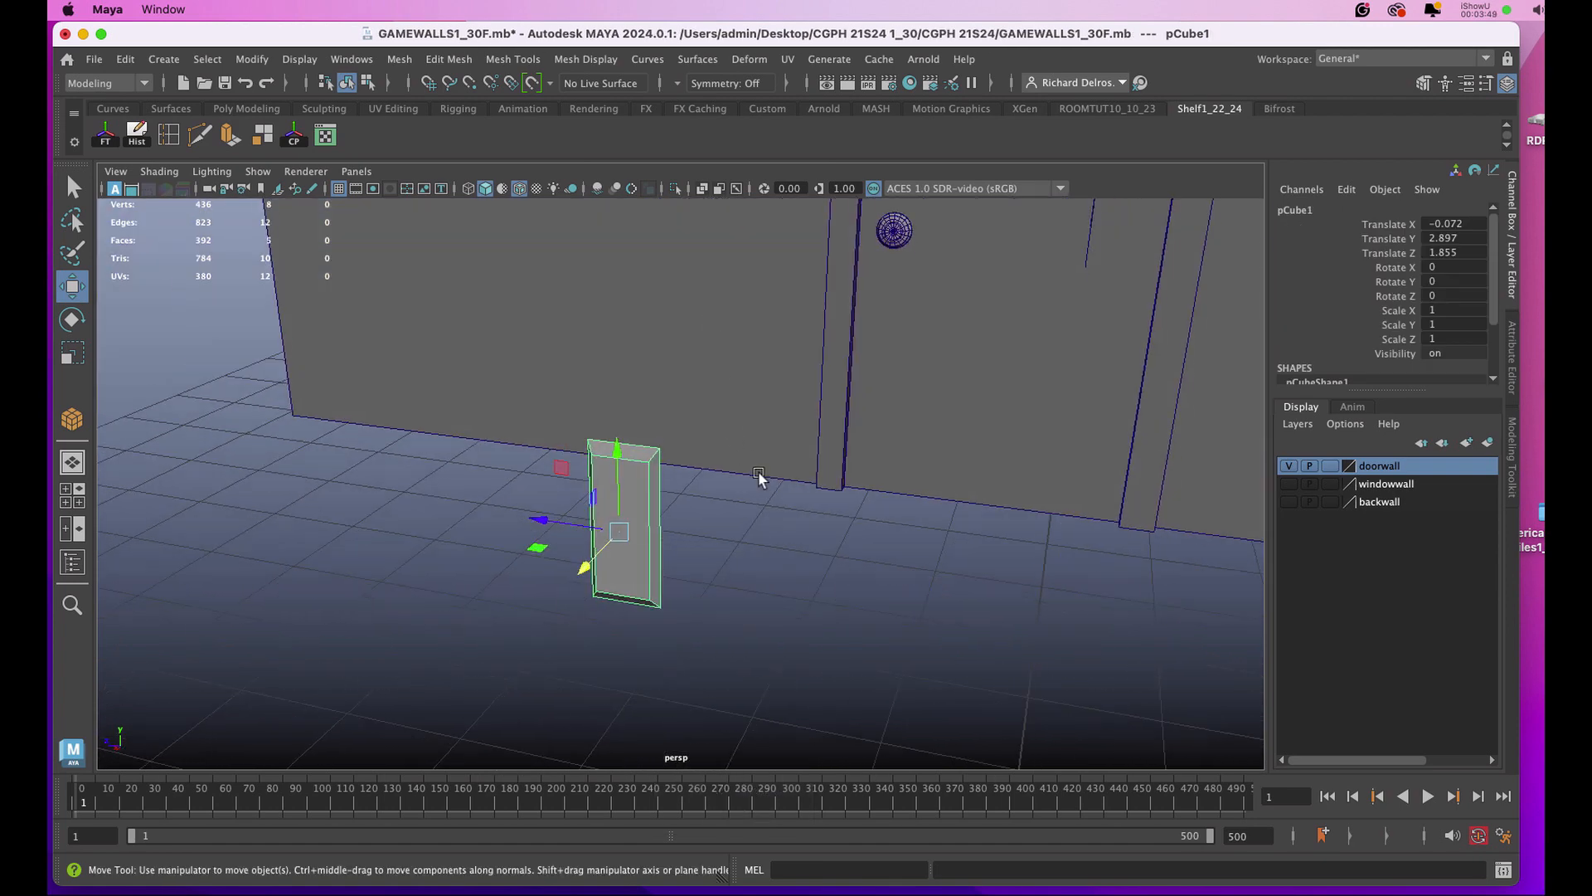
# Snap the backplate over to the doorknob at -7.509 in X, and center it behind the knob at 1.858 in Z.
pyautogui.press('v')
pyautogui.moveTo(599, 559); pyautogui.dragTo(848, 272)
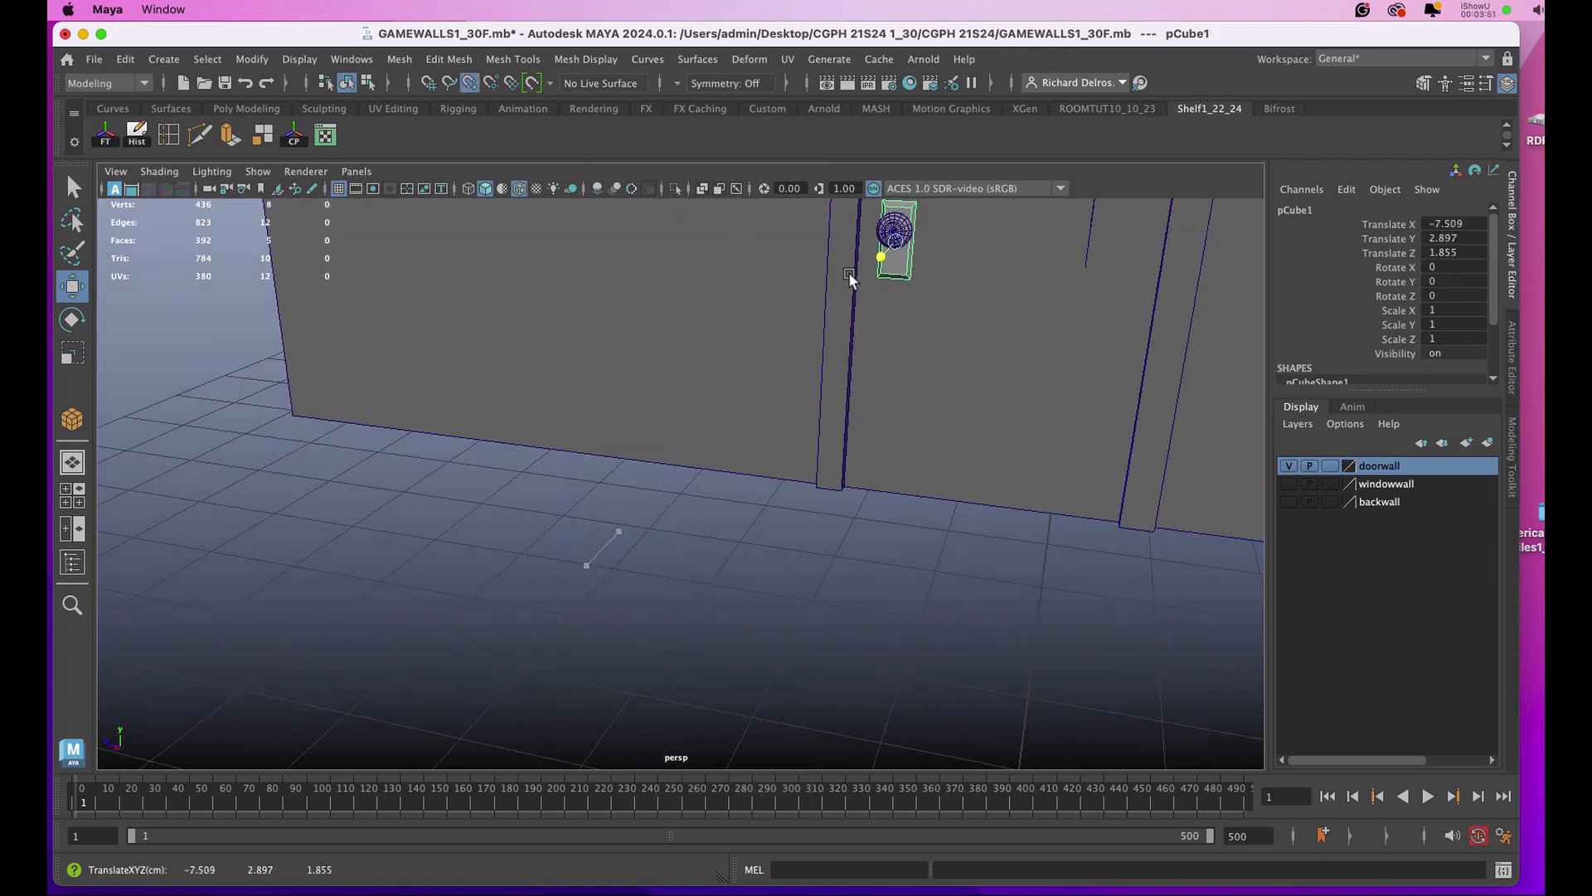
pyautogui.keyDown('alt'); pyautogui.moveTo(871, 409); pyautogui.dragTo(938, 450); pyautogui.keyUp('alt')
pyautogui.press('f')
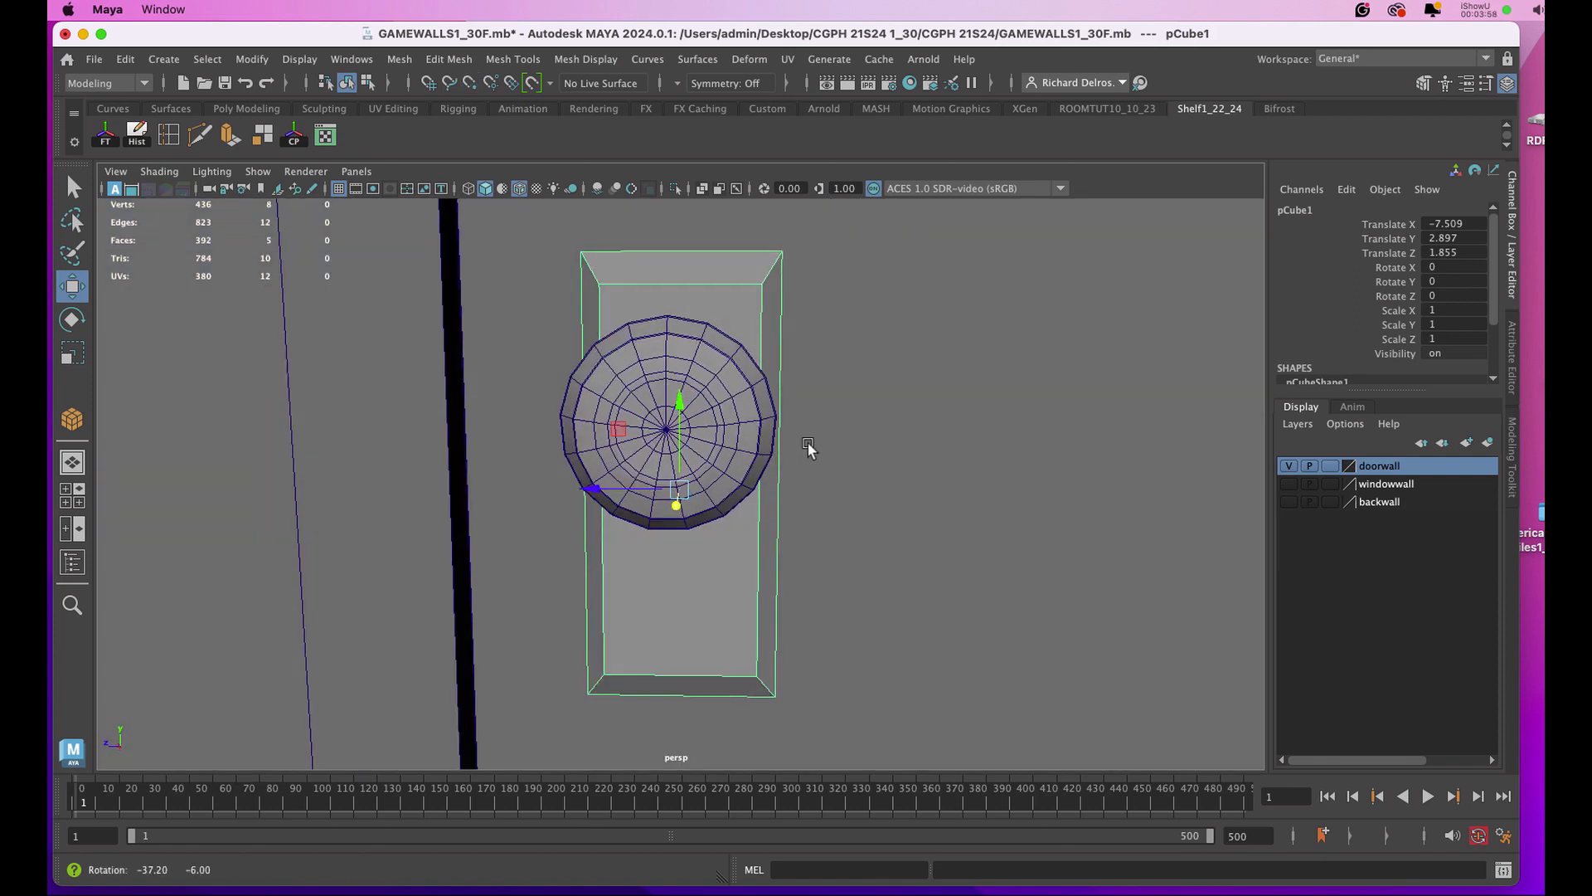
pyautogui.moveTo(591, 484); pyautogui.dragTo(591, 483)
# Scale the knob down uniformly to about 0.197 to fit within the backplate, and center it at 1.86 in Z.
pyautogui.press('space')
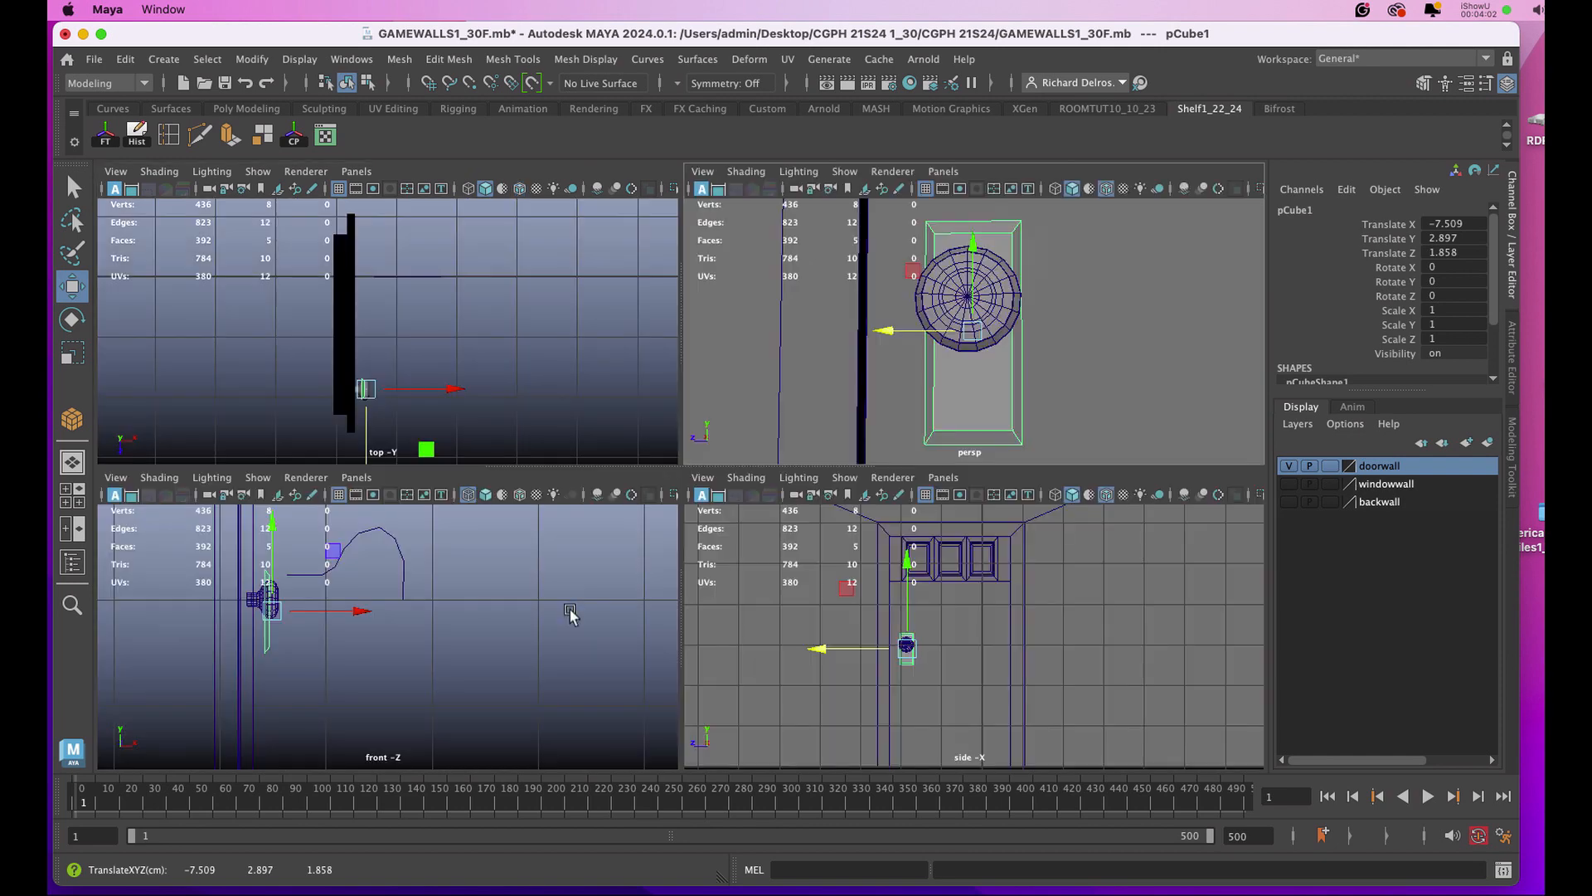
pyautogui.press('space')
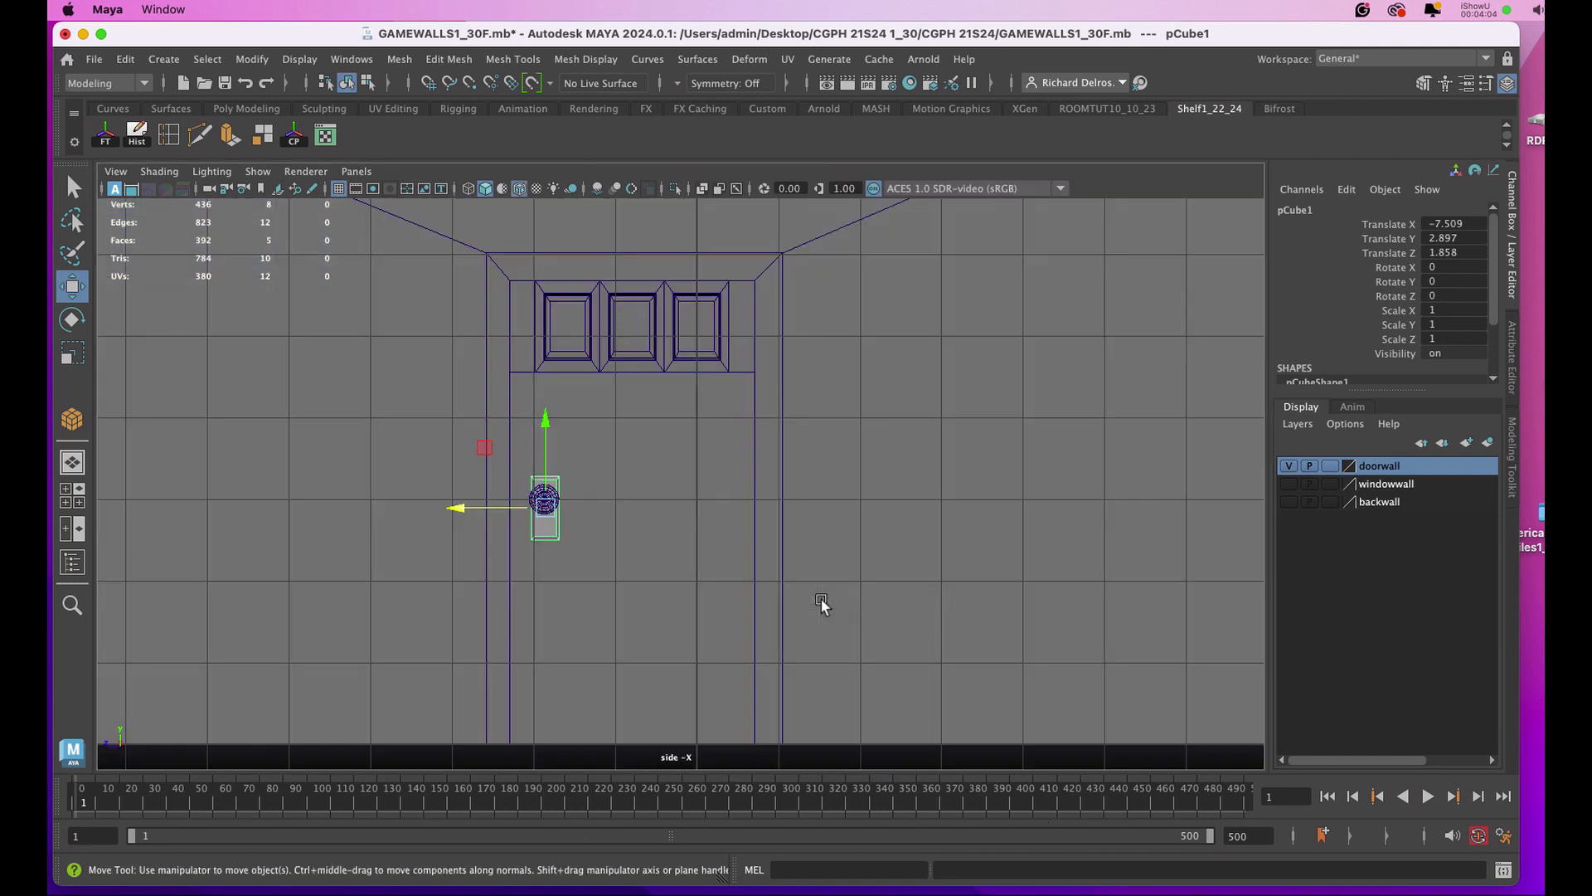
pyautogui.press('f')
pyautogui.scroll(-10, 821, 605)
pyautogui.click(680, 483)
pyautogui.press('r')
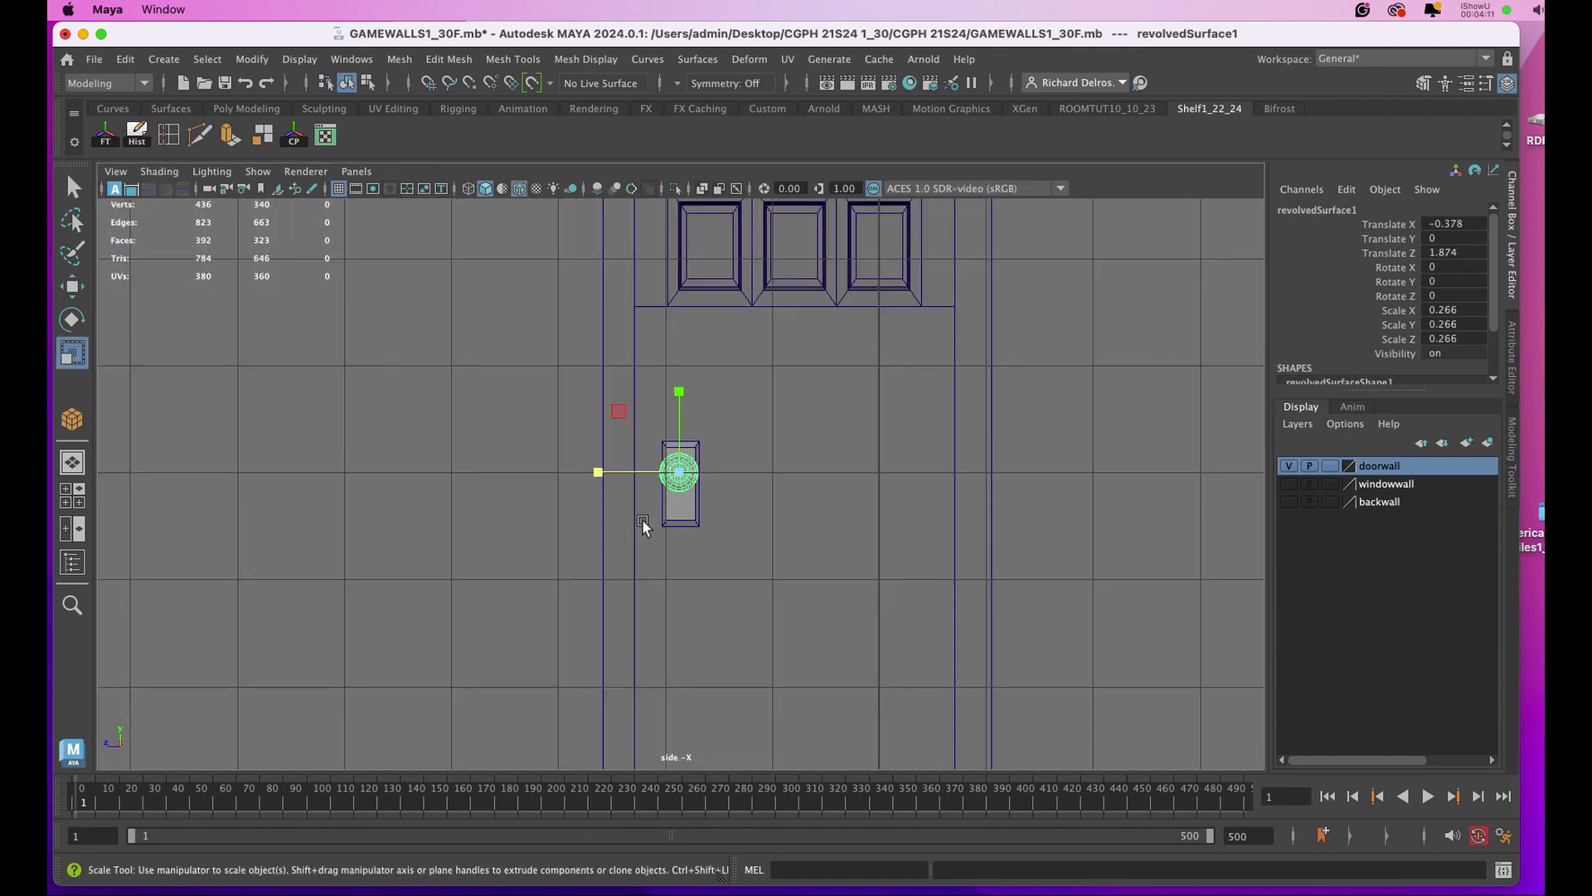
pyautogui.moveTo(679, 472); pyautogui.dragTo(667, 476)
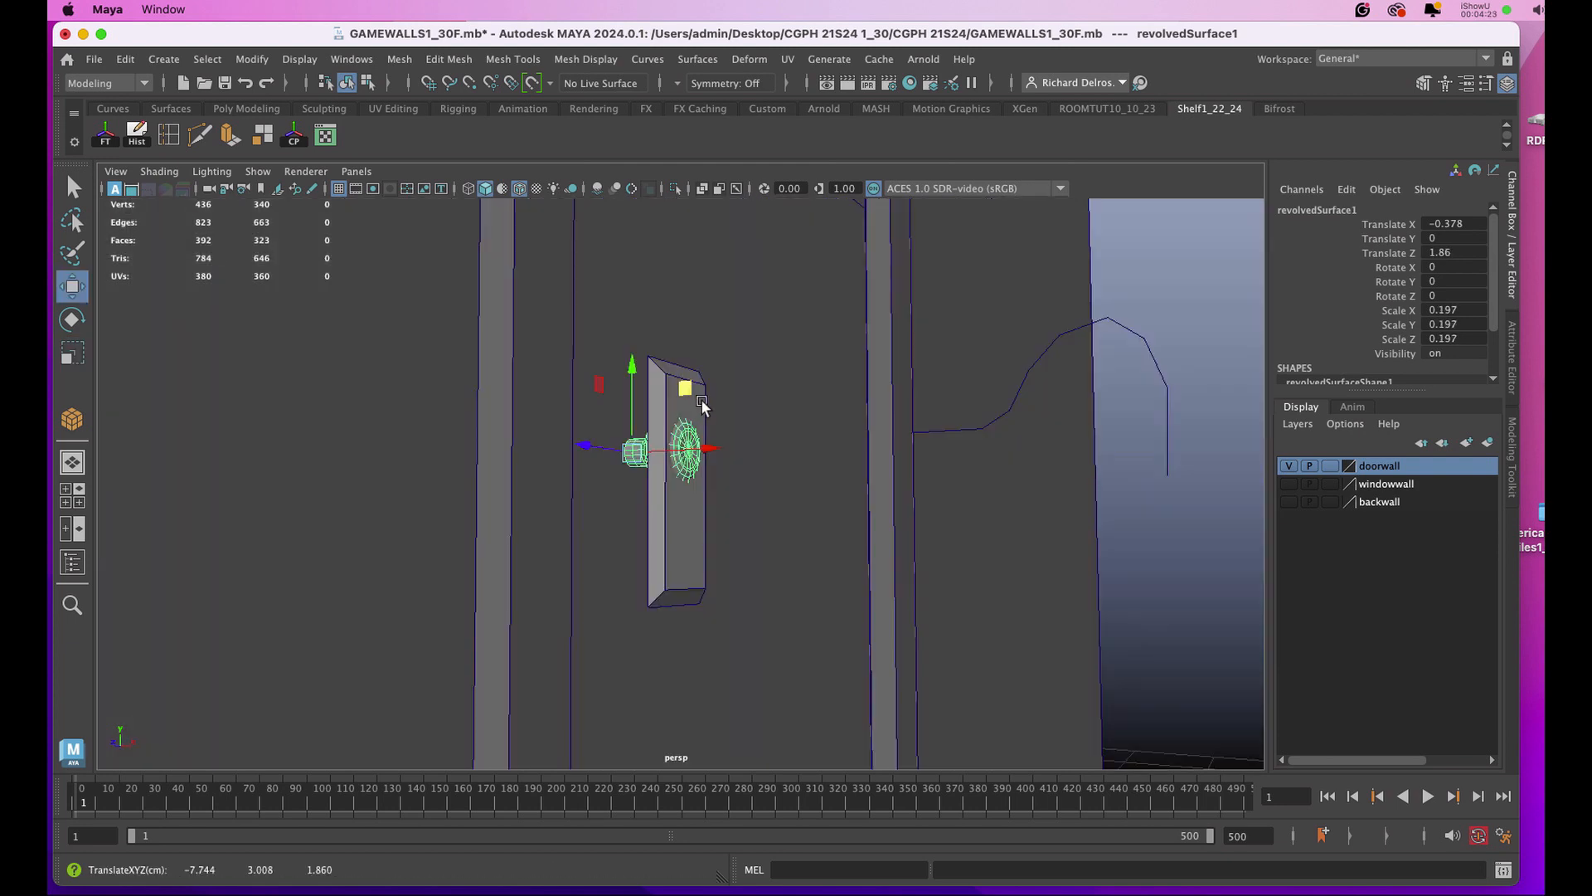
# Move the backplate against the door behind the knob, to about -7.744 in X, save the scene, and select the knob with it.
pyautogui.click(700, 404)
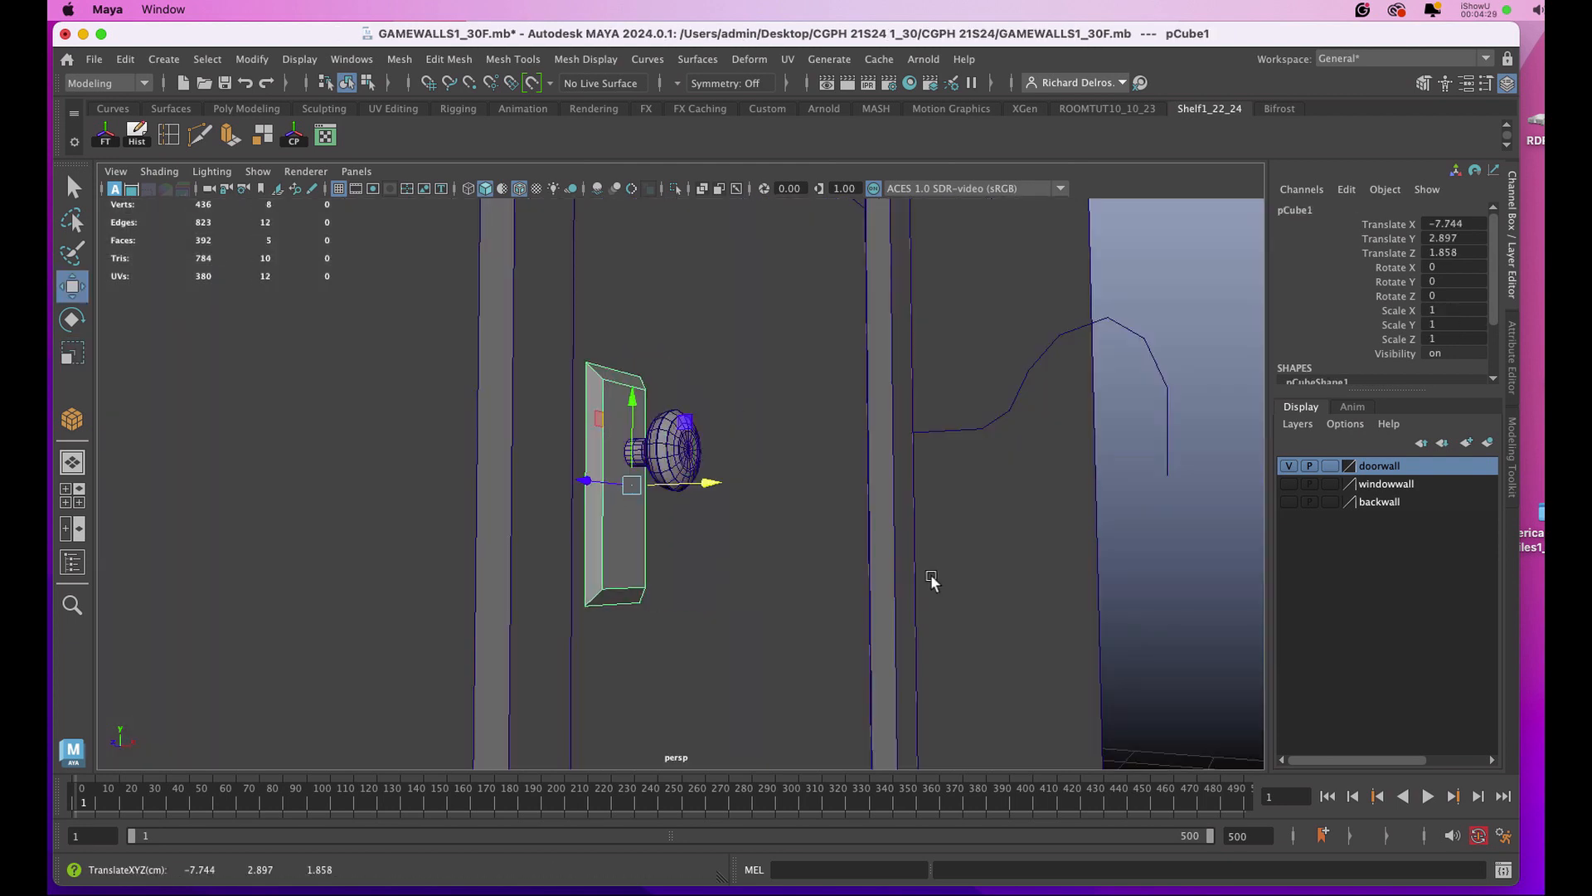
pyautogui.press('super+s')
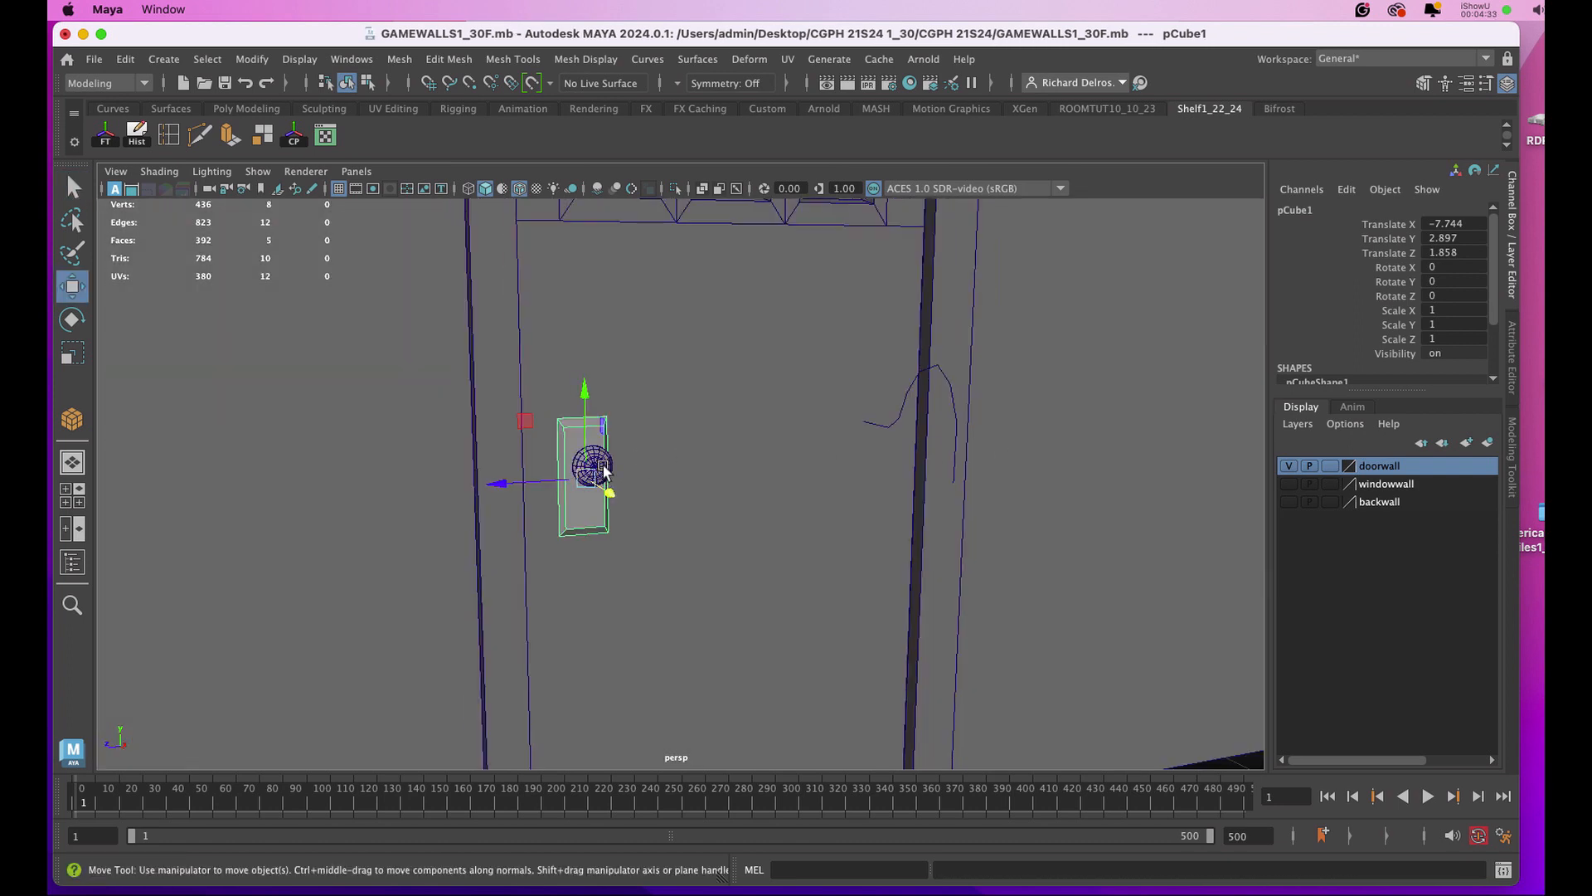
pyautogui.click(595, 455)
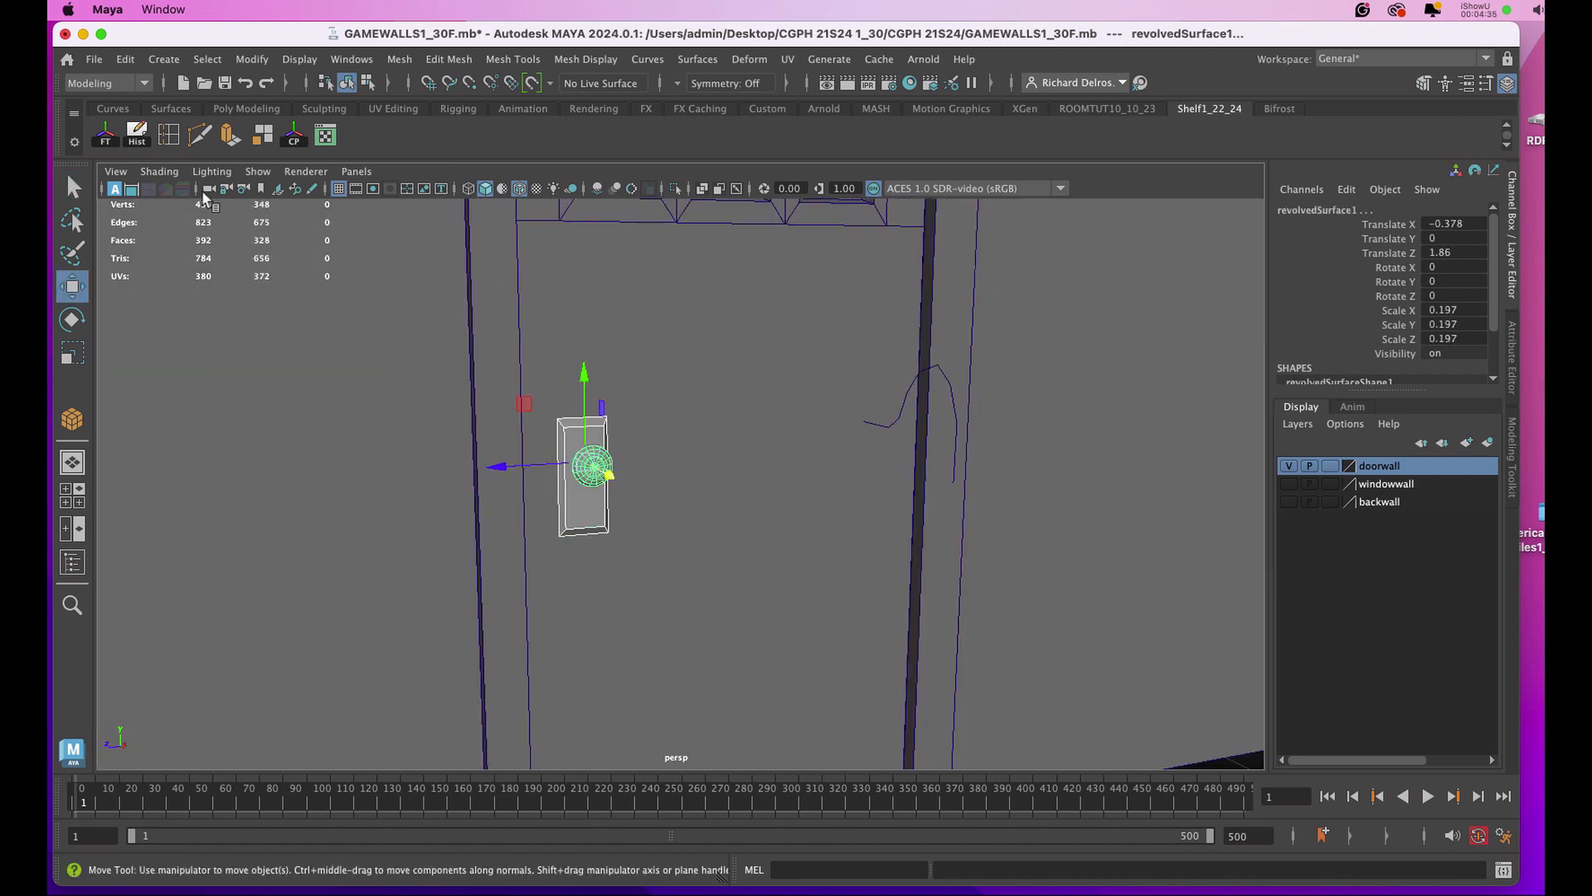
pyautogui.keyDown('alt'); pyautogui.moveTo(596, 454); pyautogui.dragTo(680, 312); pyautogui.keyUp('alt')
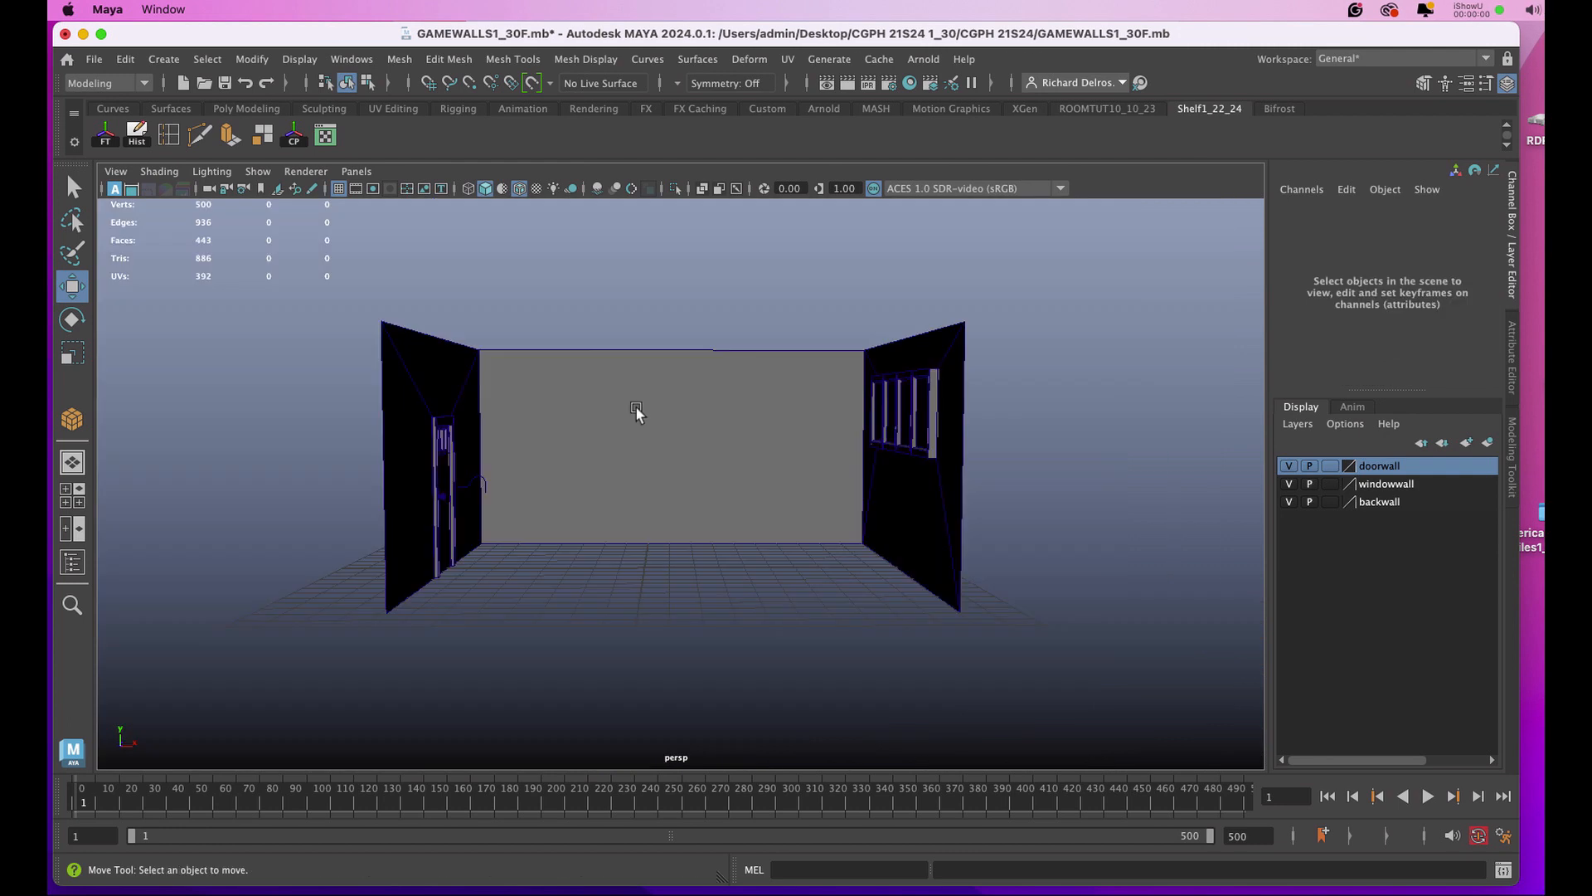
pyautogui.keyDown('alt'); pyautogui.moveTo(636, 409); pyautogui.dragTo(682, 443); pyautogui.keyUp('alt')
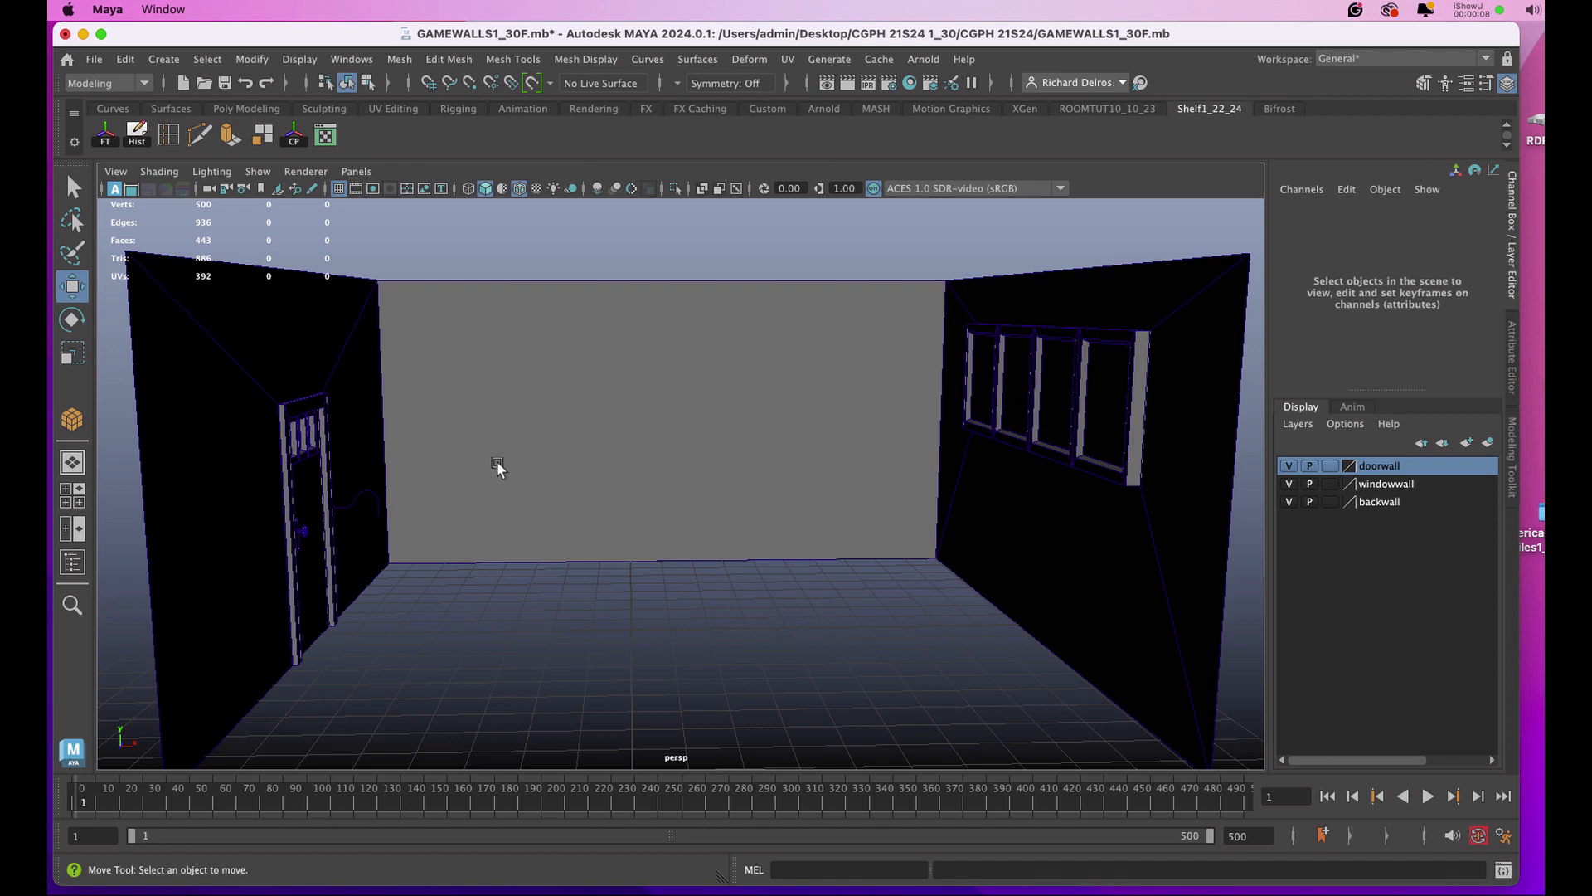
# Examine the assembled room with its door, window and back walls, in both textured and plain shaded display.
pyautogui.keyDown('alt'); pyautogui.moveTo(504, 447); pyautogui.dragTo(497, 448); pyautogui.keyUp('alt')
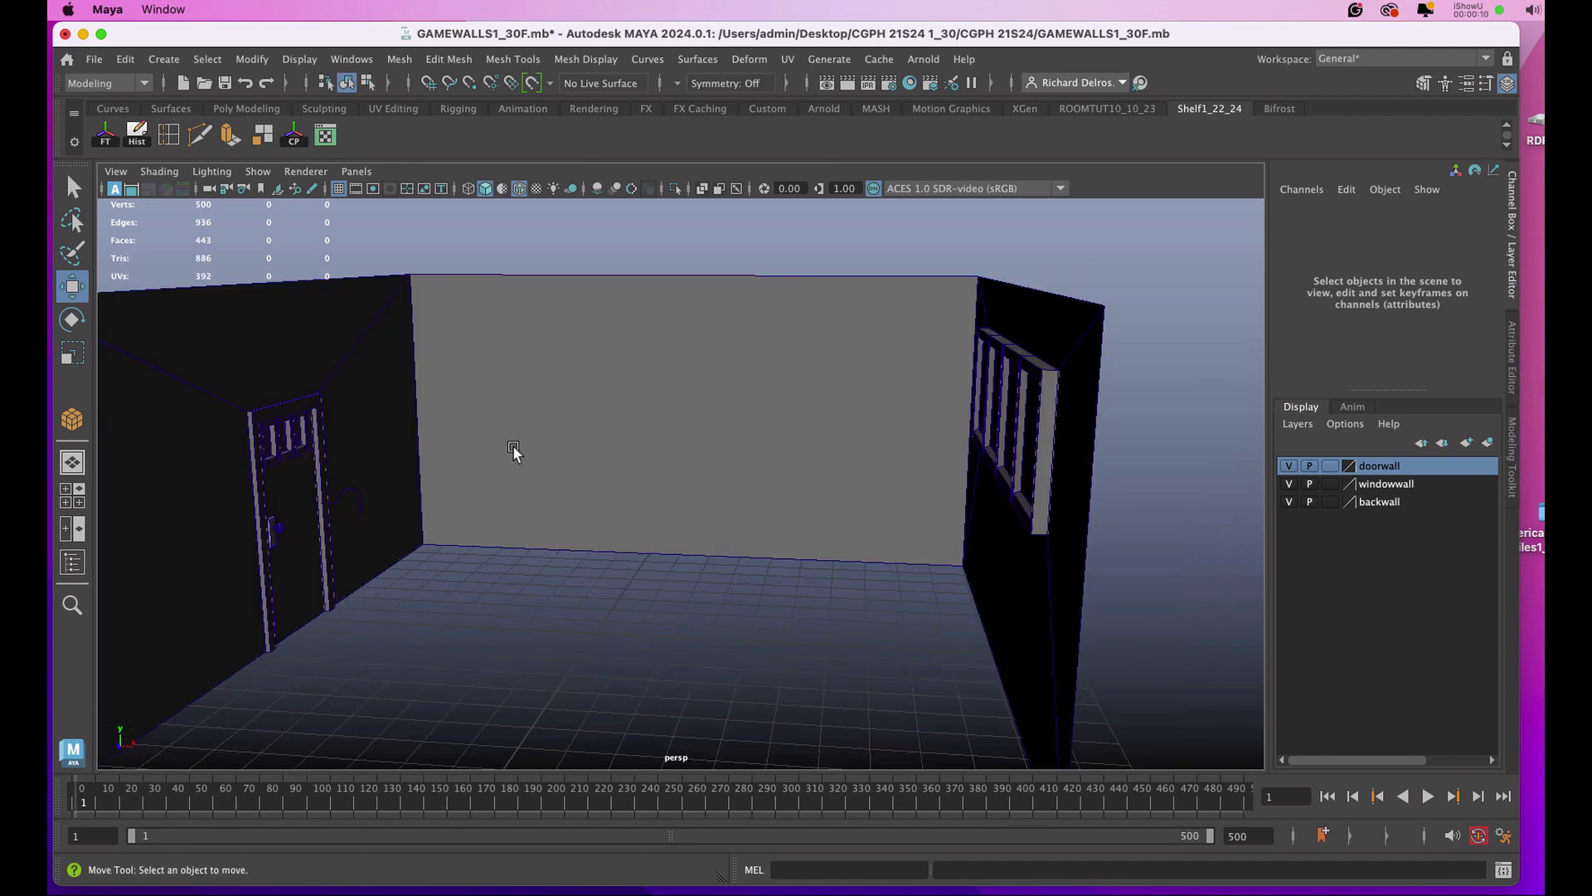
pyautogui.keyDown('alt'); pyautogui.moveTo(595, 475); pyautogui.dragTo(516, 419, button='right'); pyautogui.keyUp('alt')
pyautogui.keyDown('alt'); pyautogui.moveTo(527, 459); pyautogui.dragTo(589, 442, button='middle'); pyautogui.keyUp('alt')
pyautogui.keyDown('alt'); pyautogui.moveTo(600, 450); pyautogui.dragTo(643, 445); pyautogui.keyUp('alt')
pyautogui.press('6')
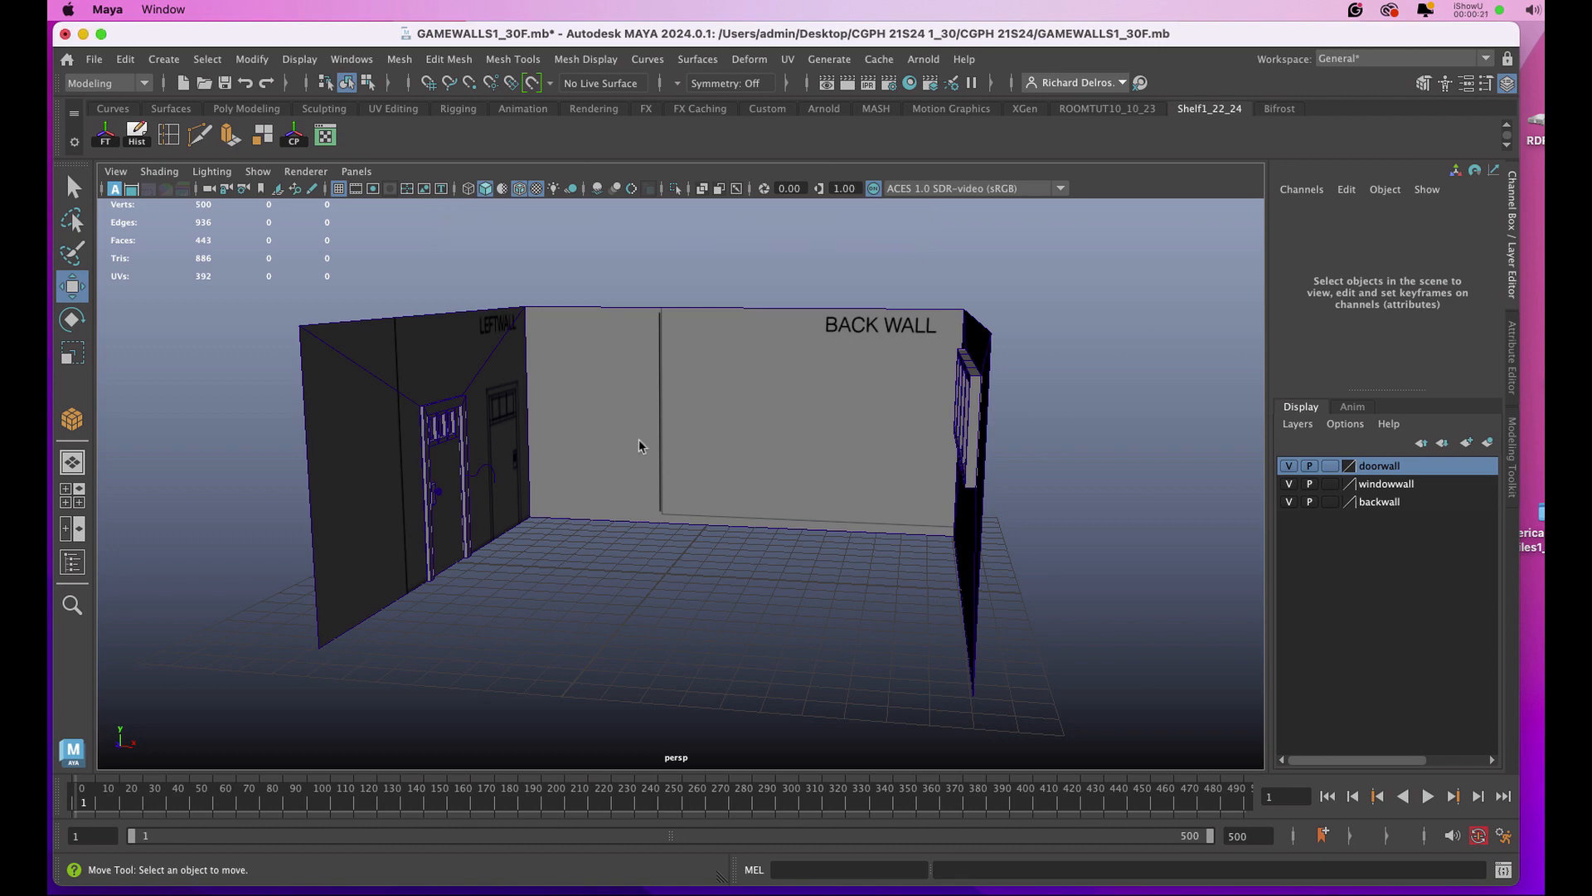
pyautogui.press('5')
# Assign a new Arnold aiStandardSurface material to all the wall, door and window objects, and name it NewWalls_door_window.
pyautogui.moveTo(246, 282); pyautogui.dragTo(1032, 663)
pyautogui.rightClick(623, 340)
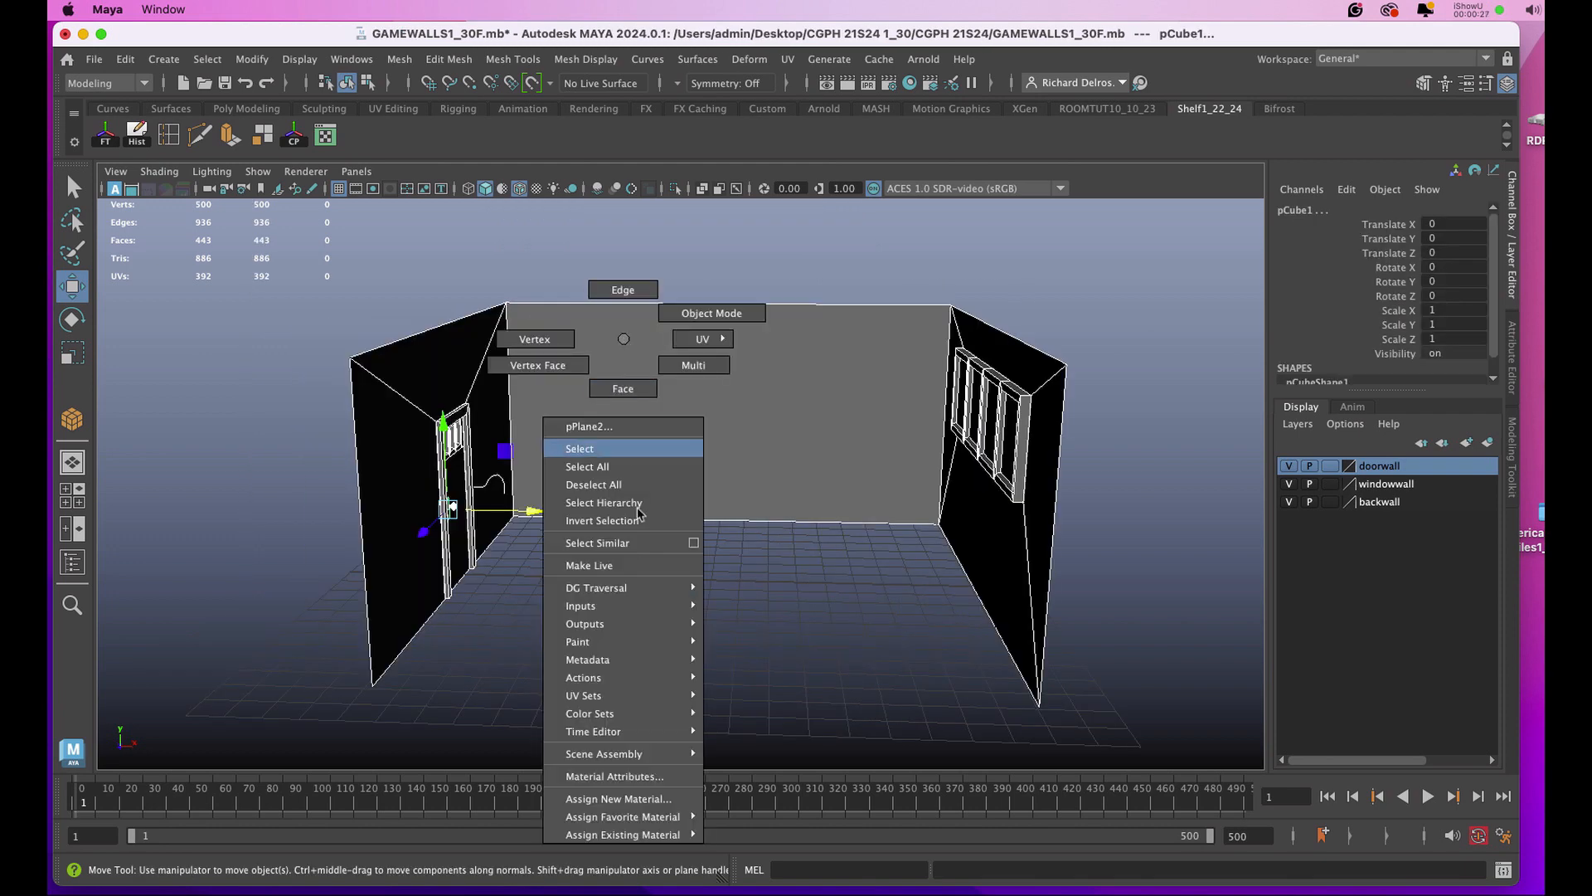
pyautogui.click(623, 798)
pyautogui.click(656, 434)
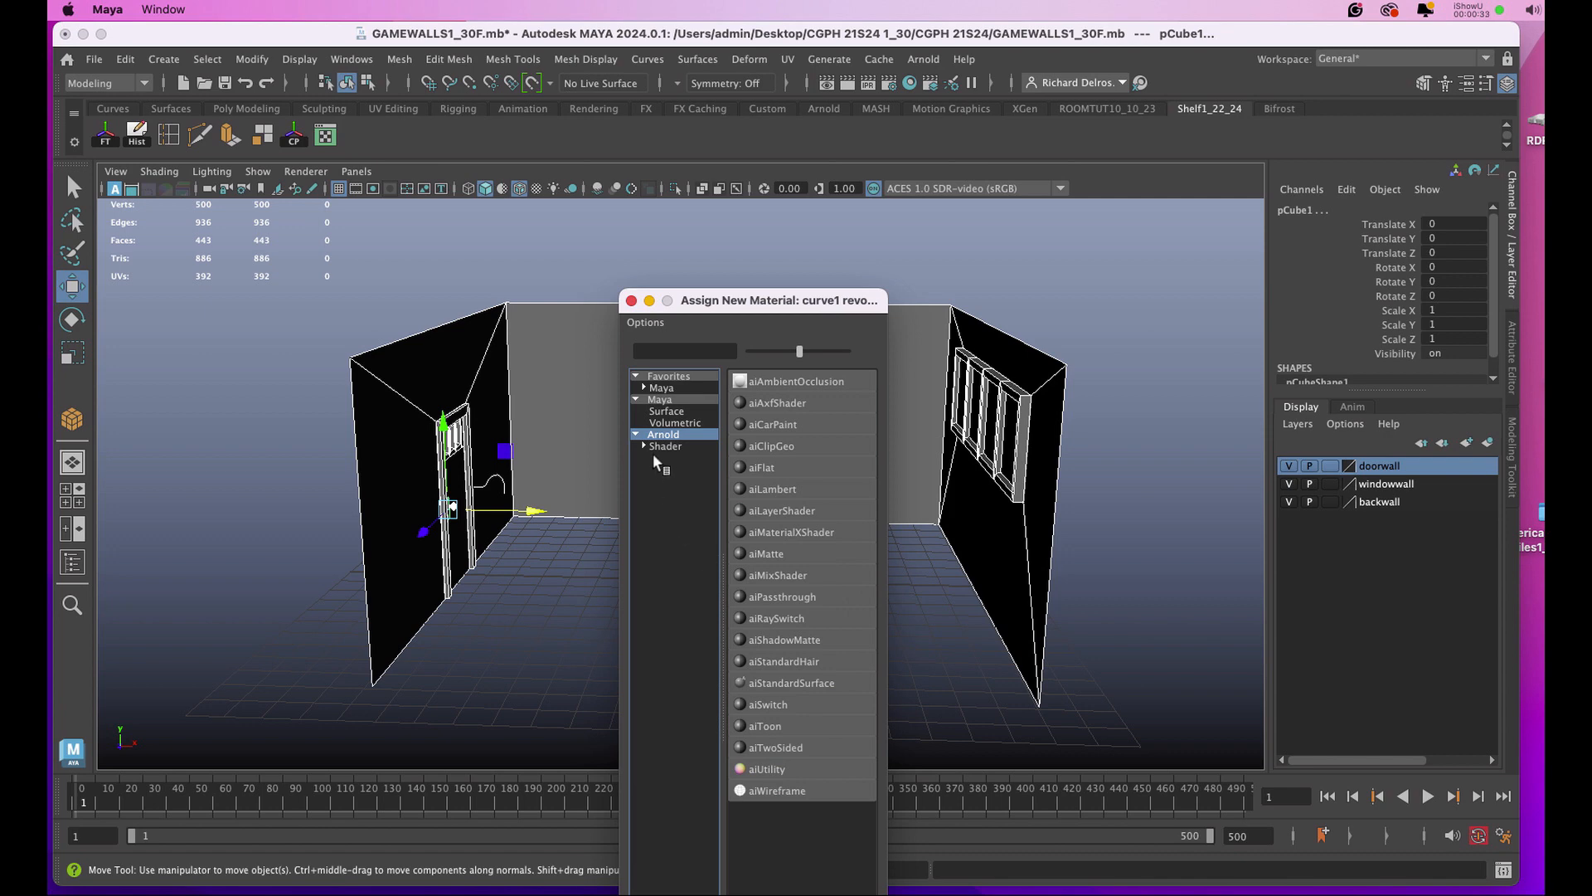
pyautogui.click(757, 682)
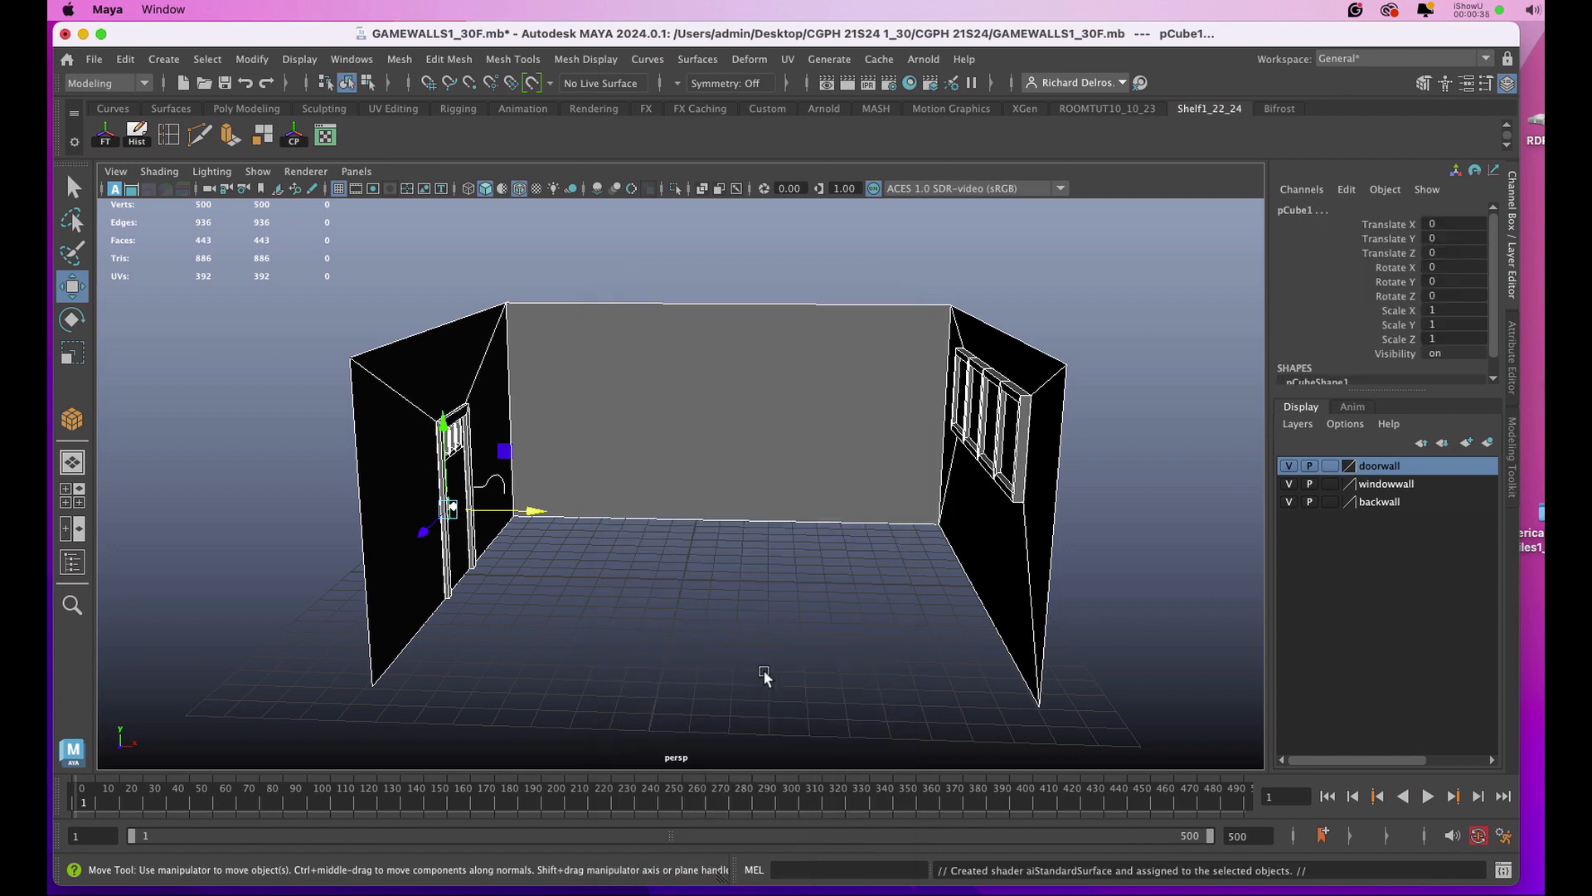
pyautogui.click(1323, 207)
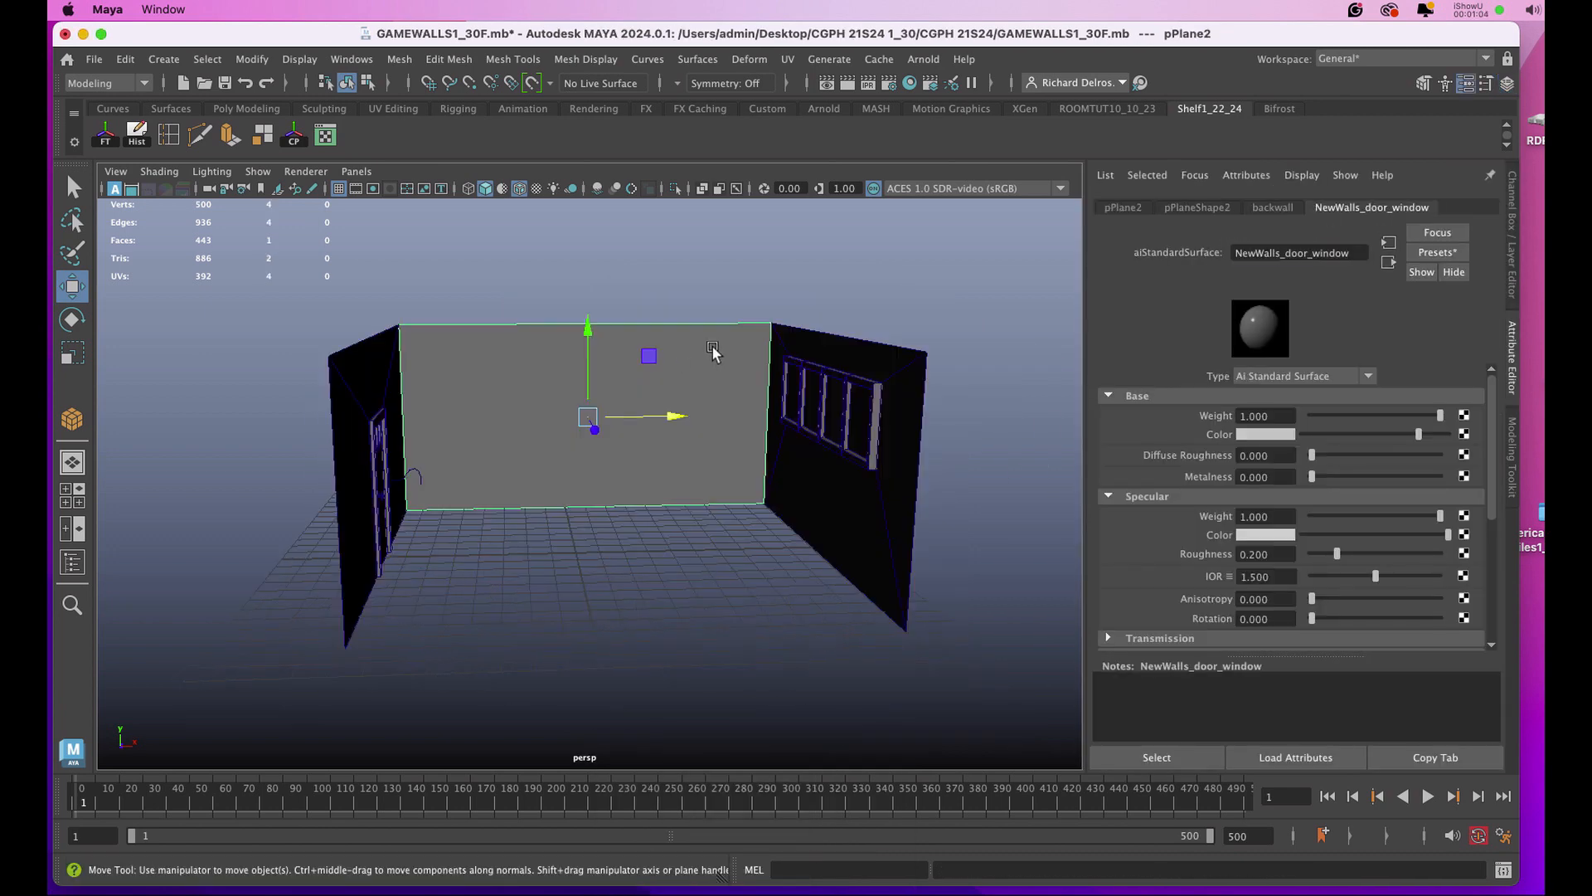
pyautogui.keyDown('alt'); pyautogui.moveTo(711, 348); pyautogui.dragTo(700, 351); pyautogui.keyUp('alt')
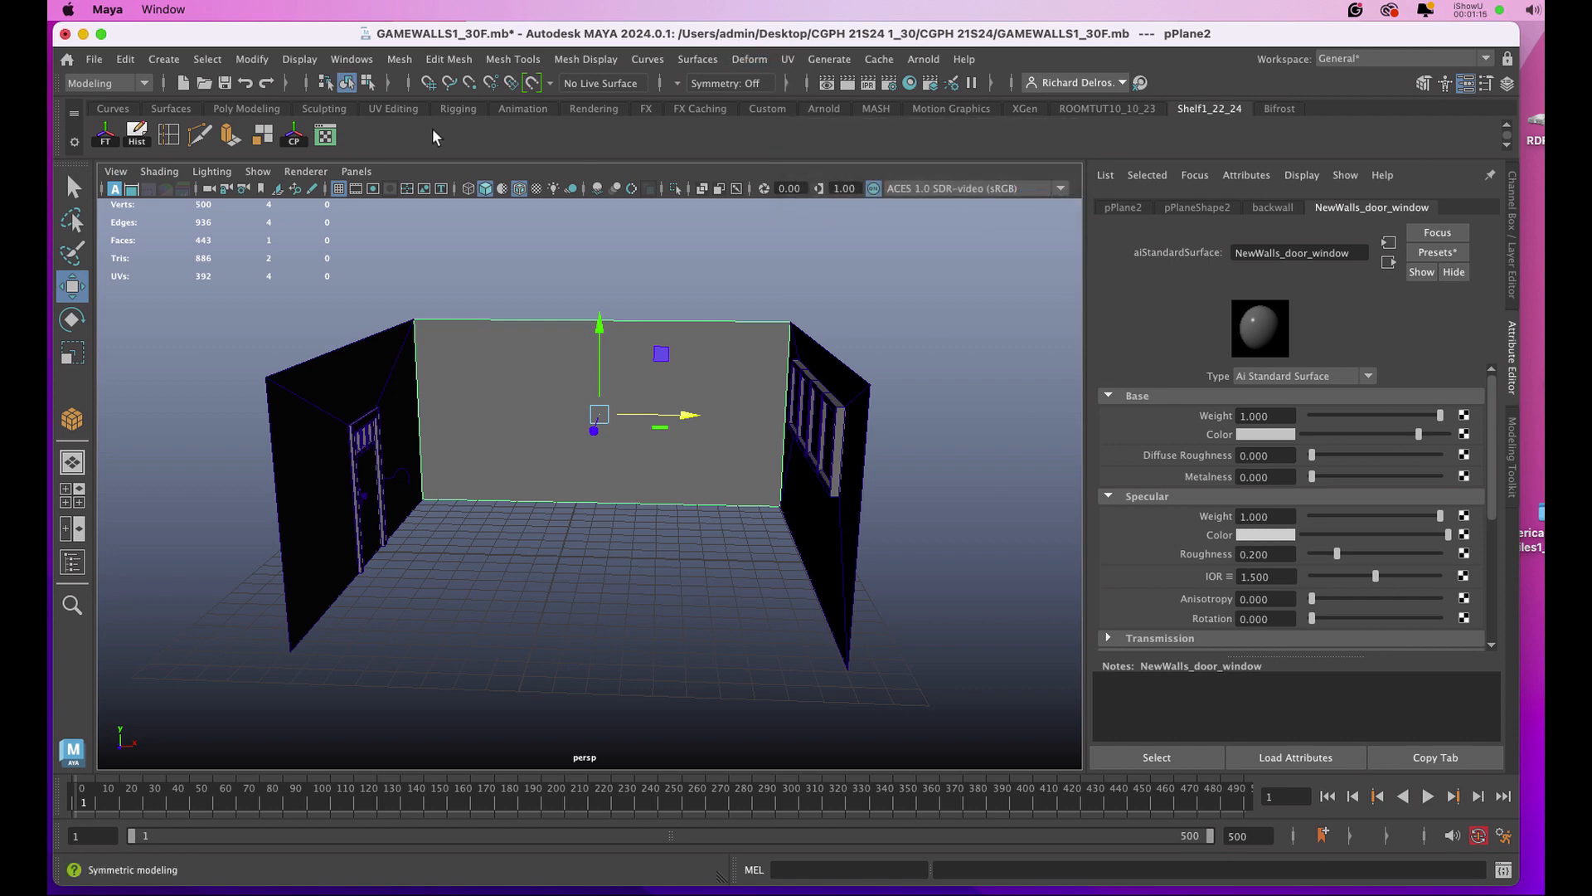
pyautogui.click(786, 60)
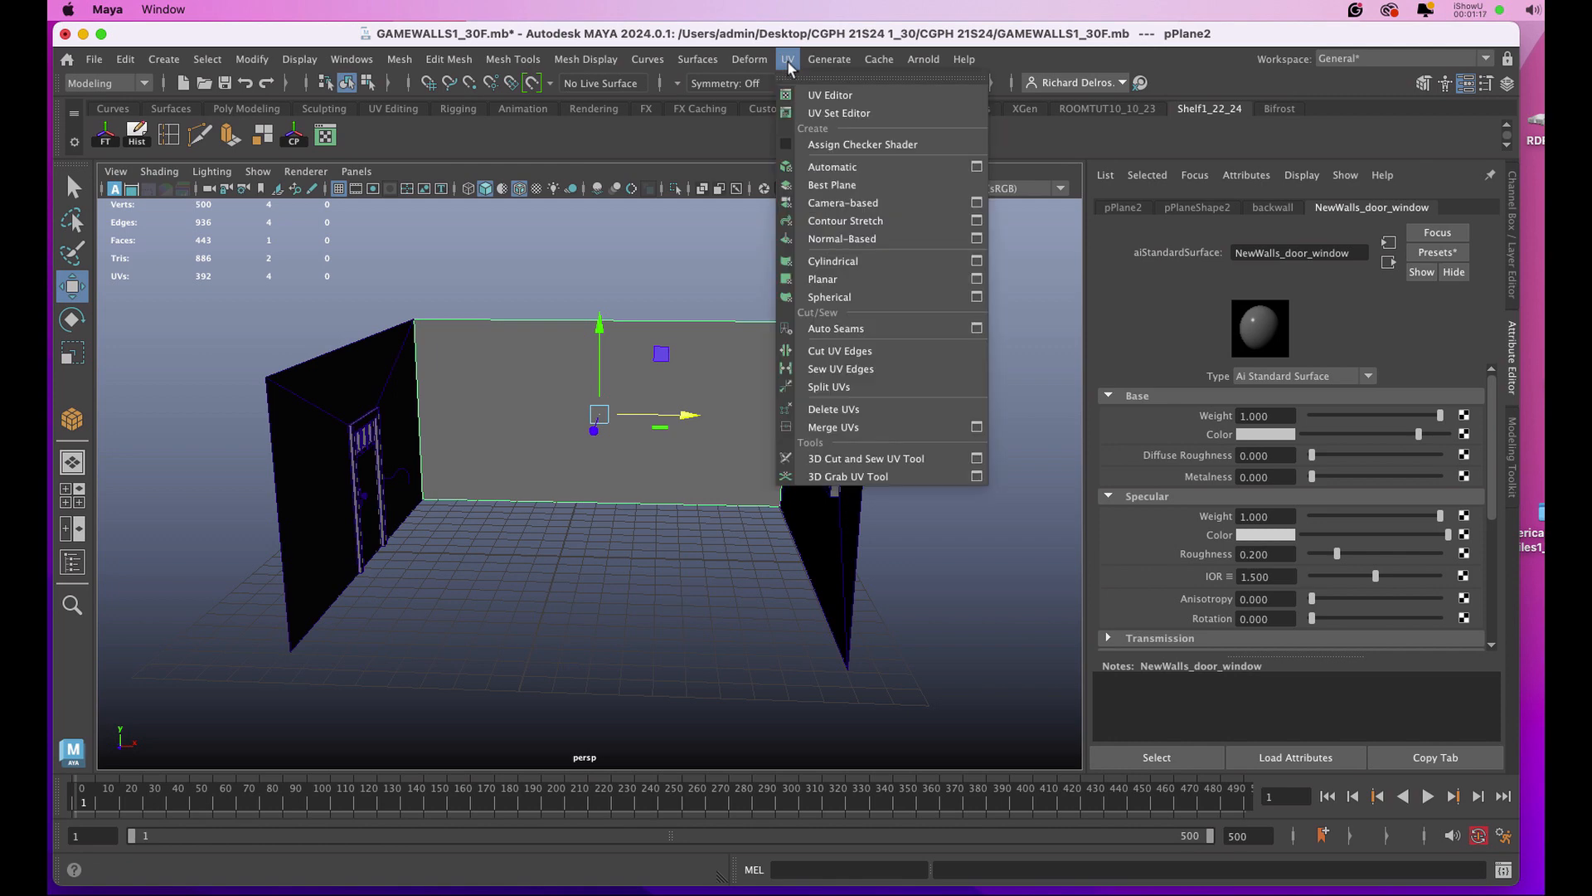
pyautogui.click(614, 283)
pyautogui.press('space')
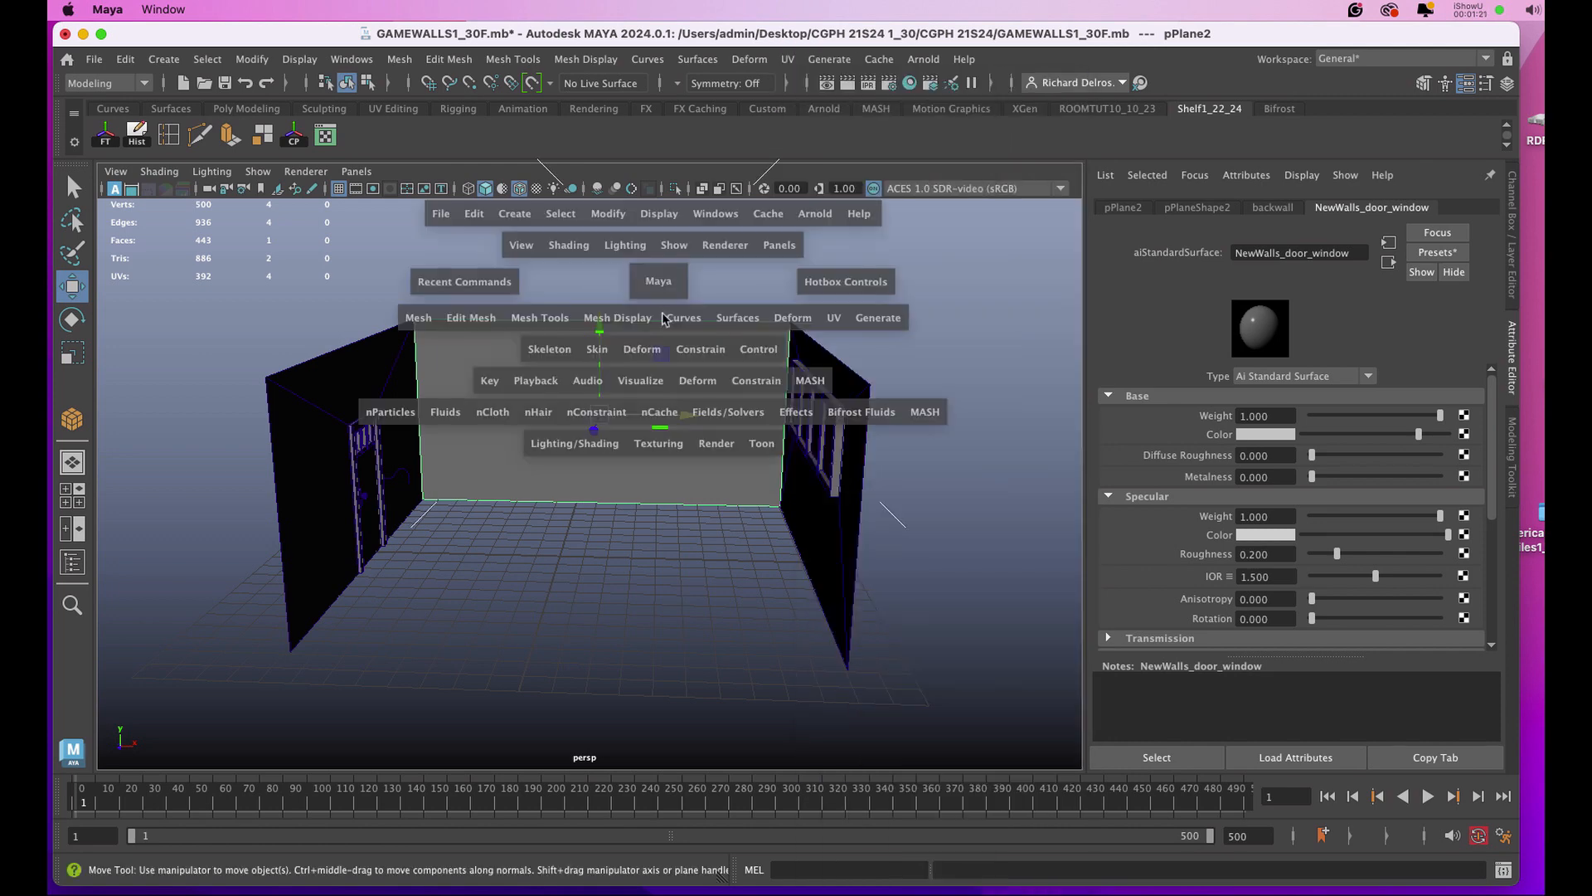
pyautogui.click(835, 319)
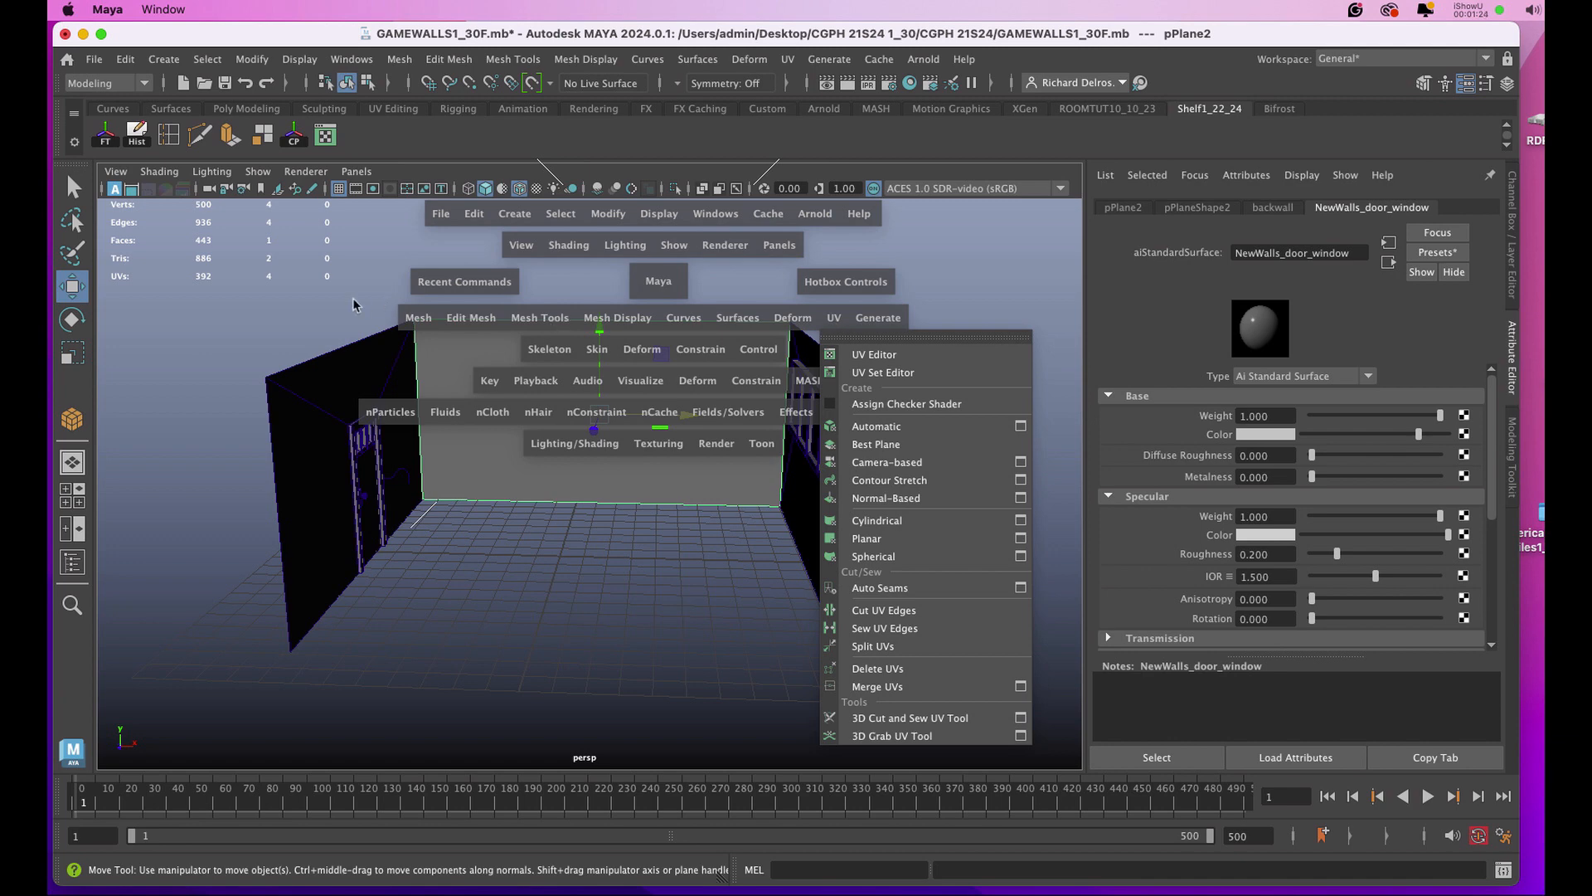
# Select the window frame on the side wall and planar-map its UVs from the X axis, fitted to the bounding box.
pyautogui.keyDown('alt'); pyautogui.moveTo(412, 330); pyautogui.dragTo(738, 375); pyautogui.keyUp('alt')
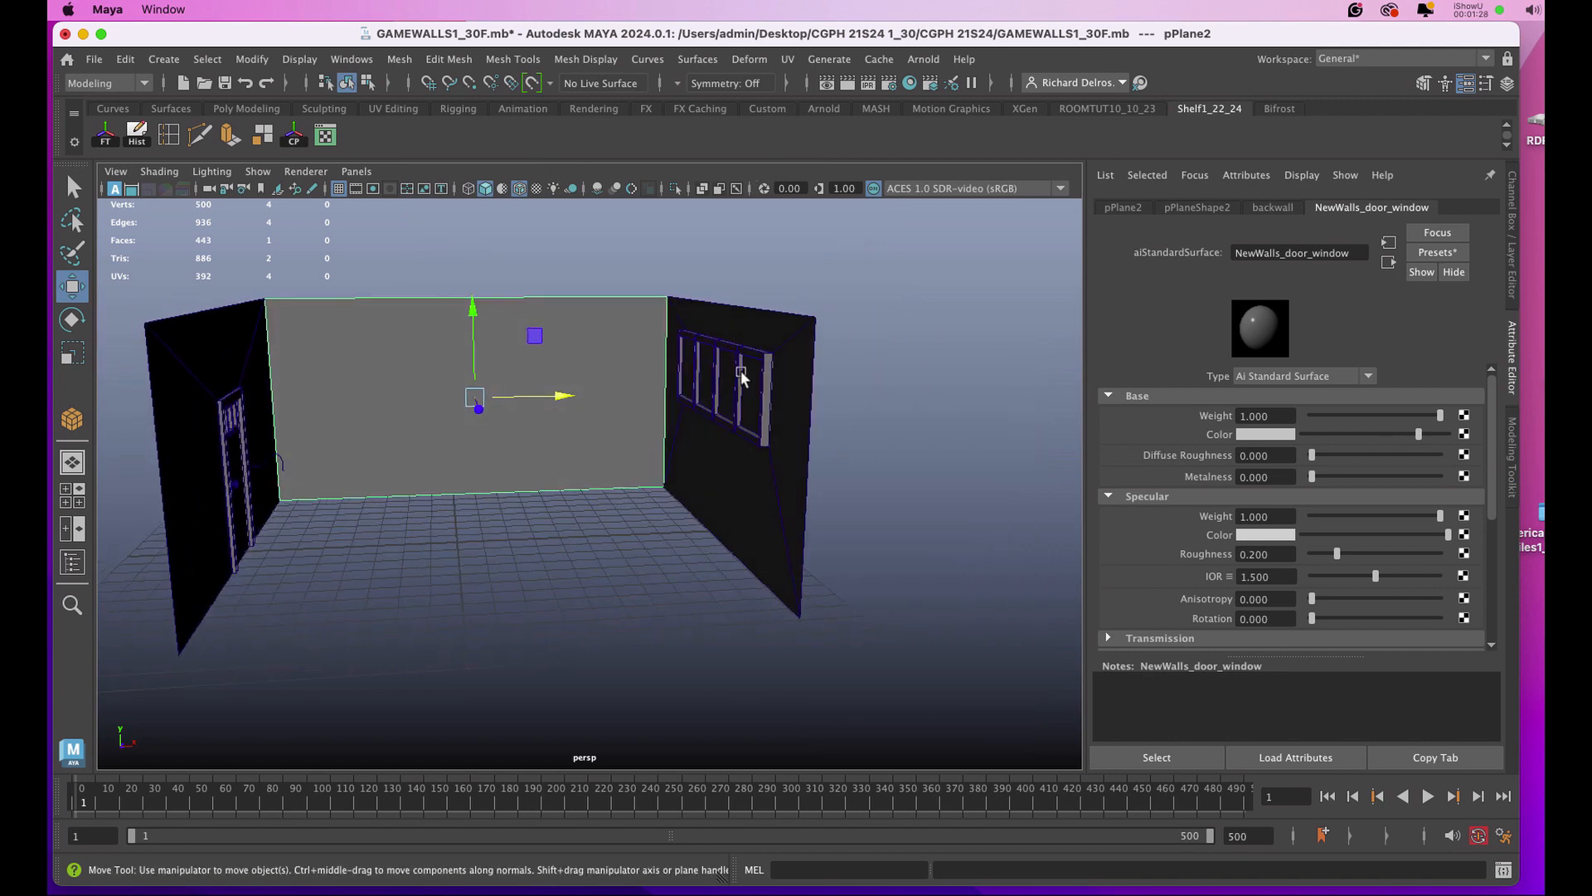
pyautogui.click(743, 377)
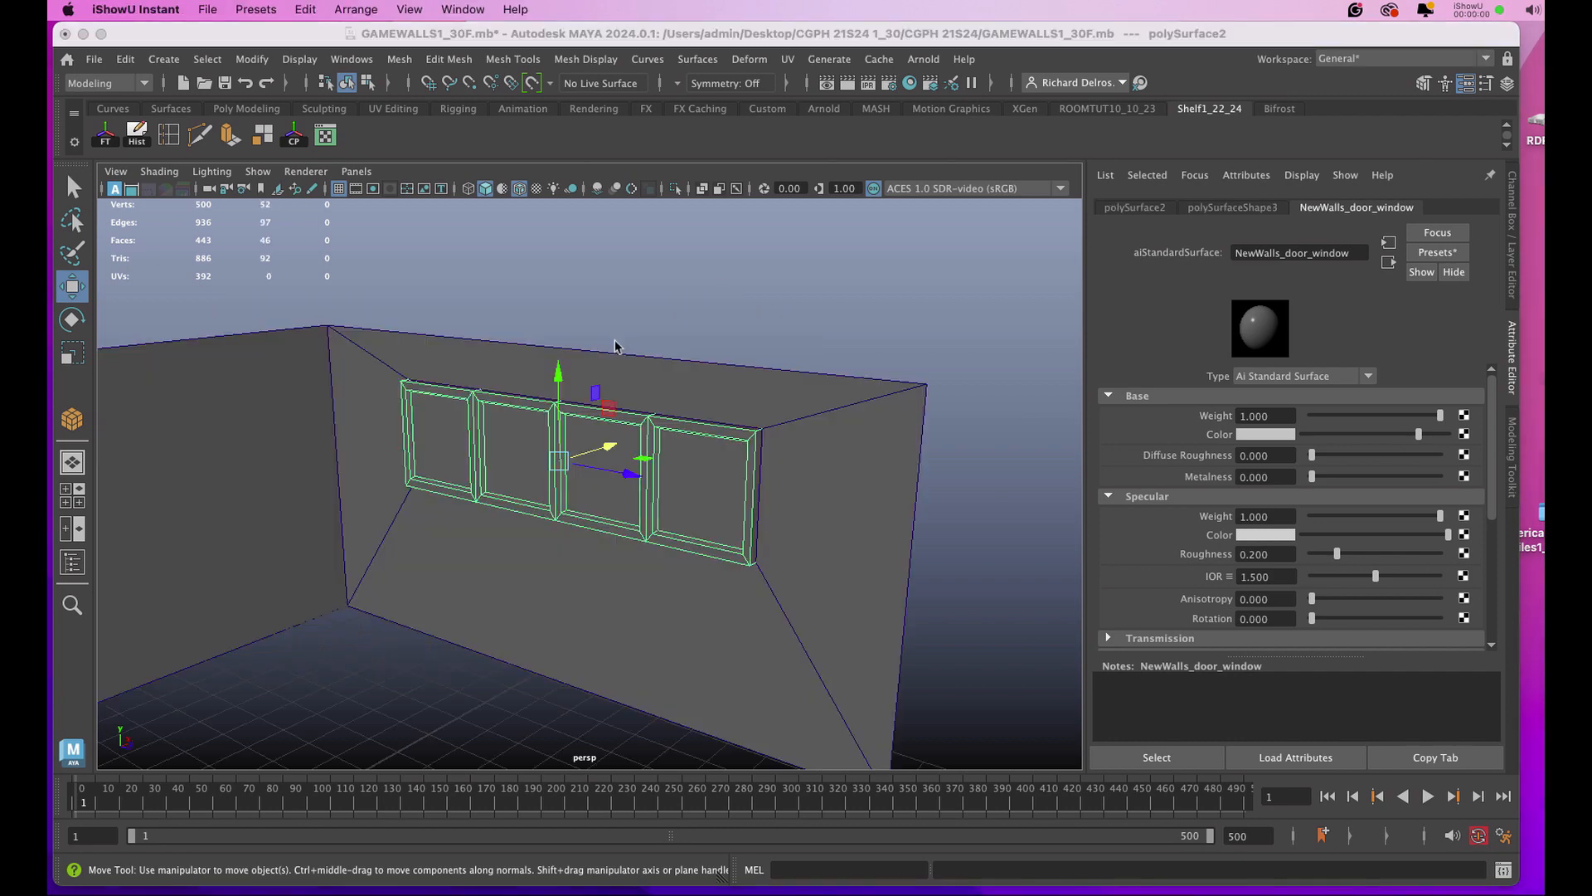
pyautogui.click(789, 61)
pyautogui.click(980, 278)
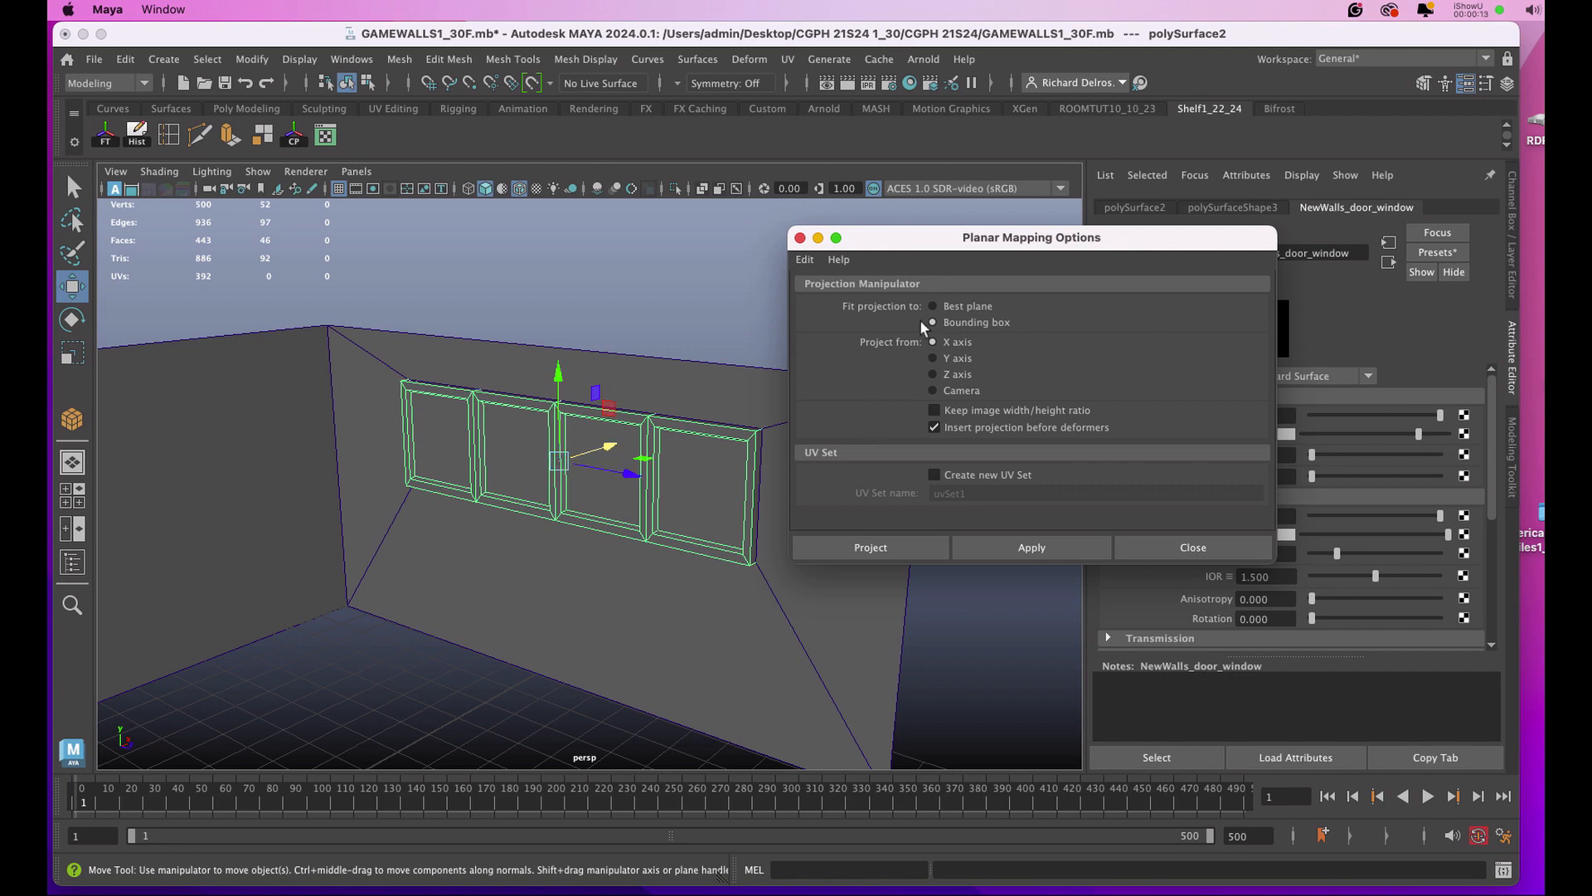
pyautogui.click(1004, 542)
pyautogui.moveTo(1007, 249); pyautogui.dragTo(415, 248)
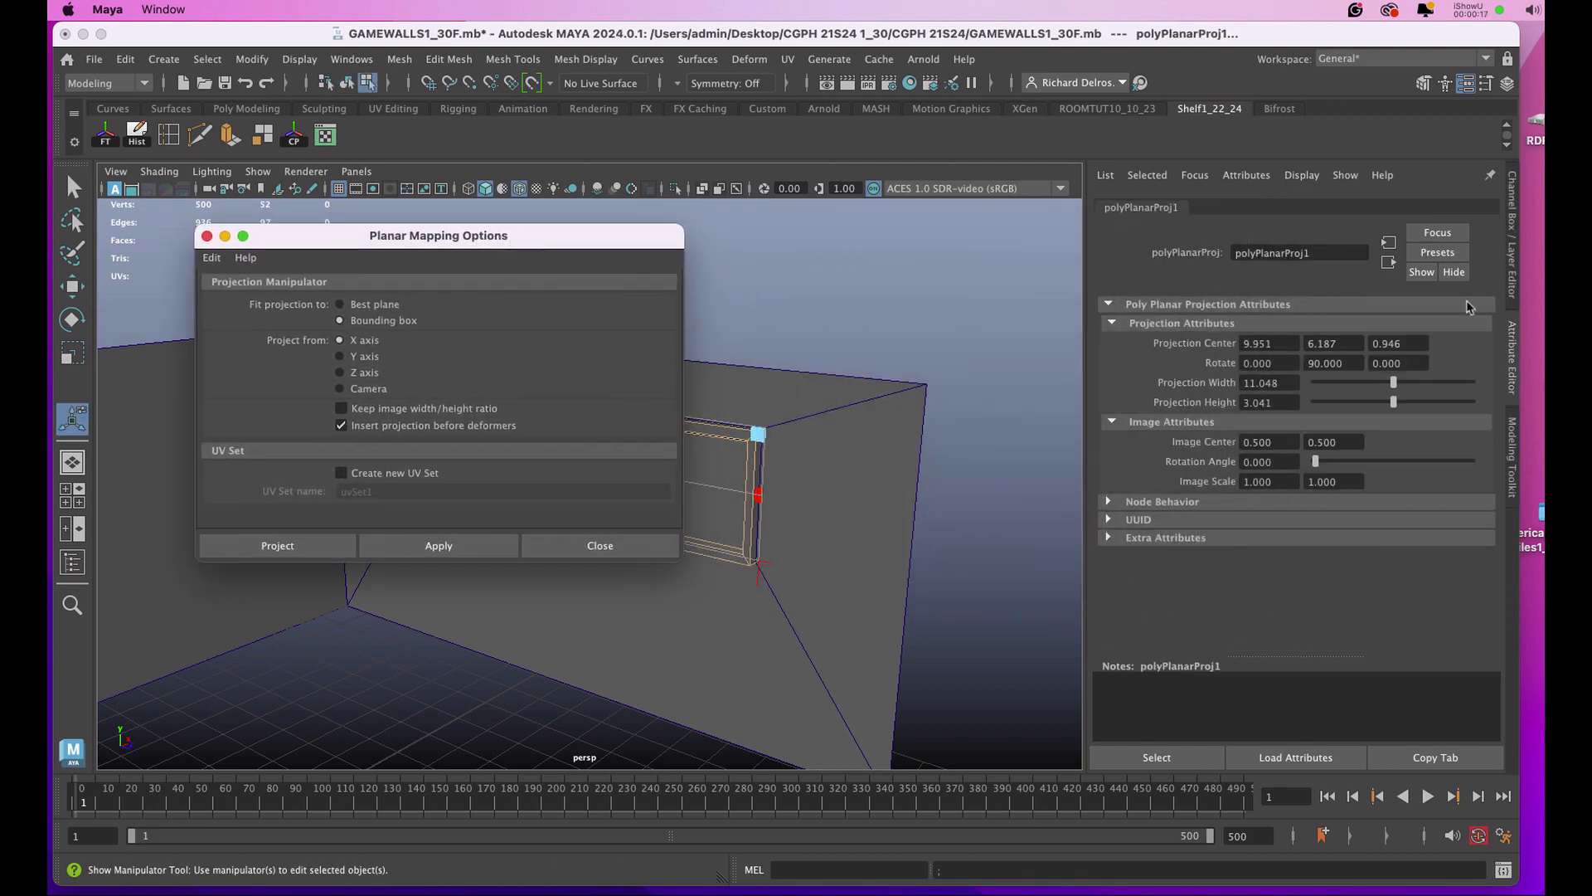
# Set both the projection width and projection height of the window frame's planar mapping to 11.
pyautogui.click(1512, 207)
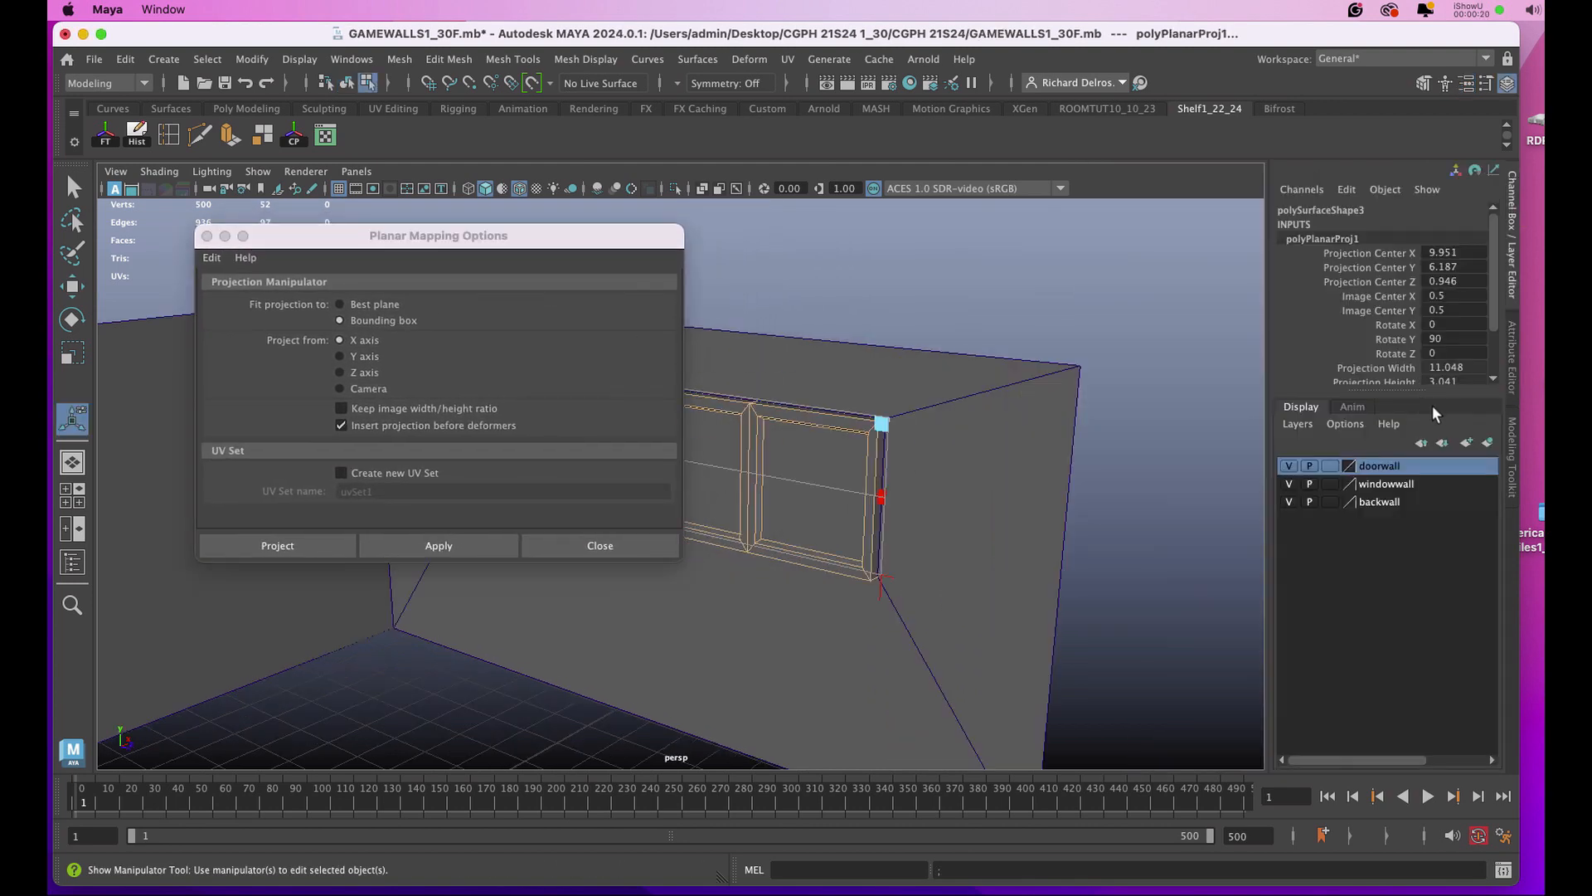
pyautogui.scroll(-2, 1493, 321)
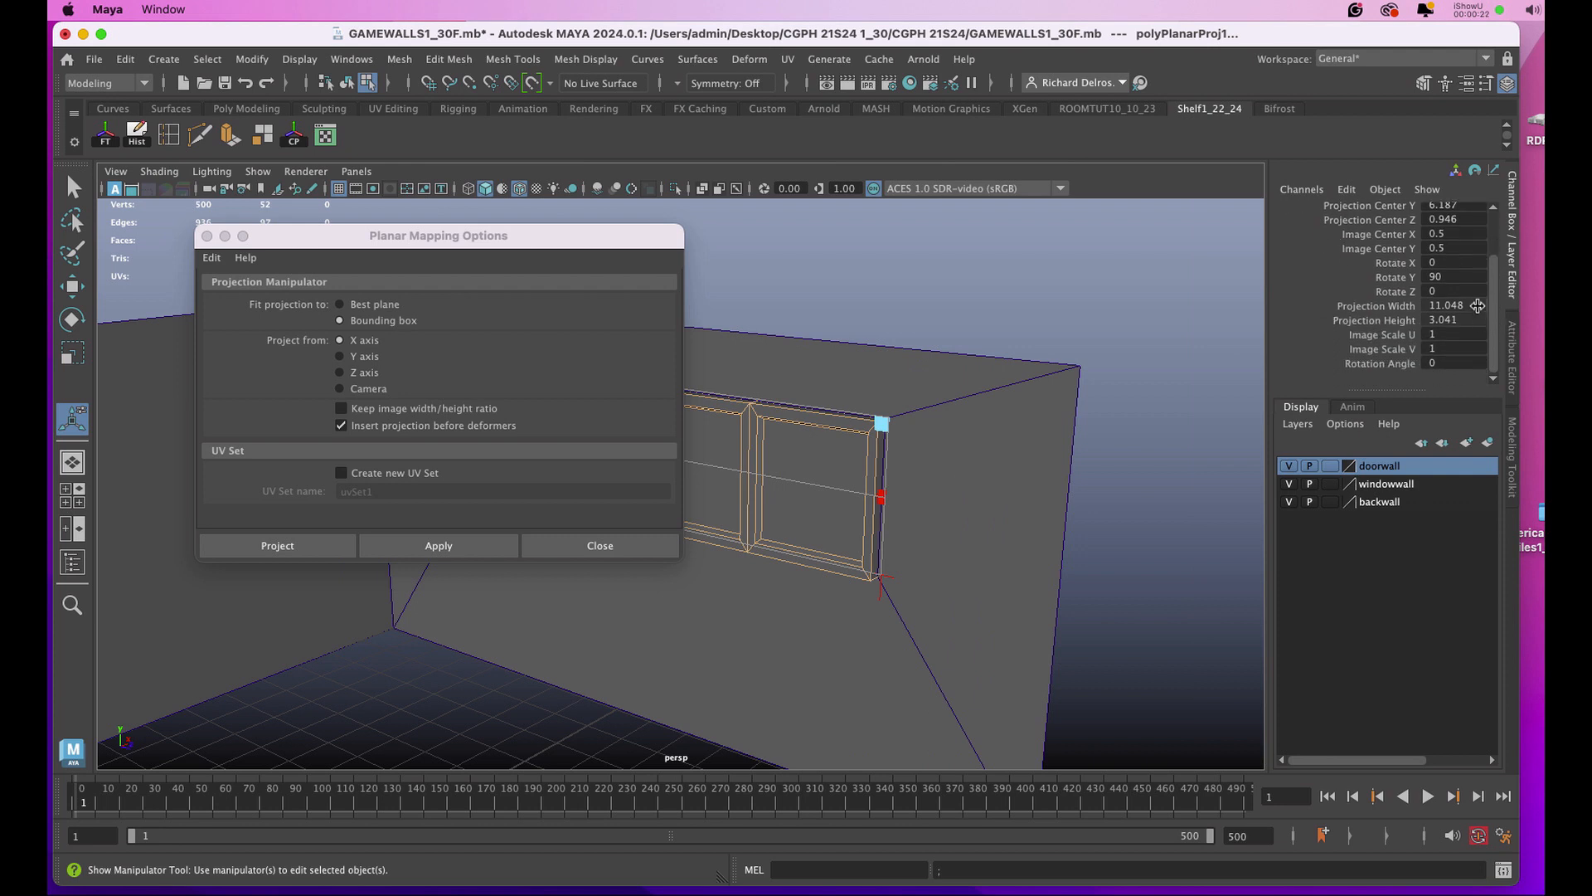
pyautogui.moveTo(1478, 304); pyautogui.dragTo(1478, 314)
pyautogui.click(1477, 320)
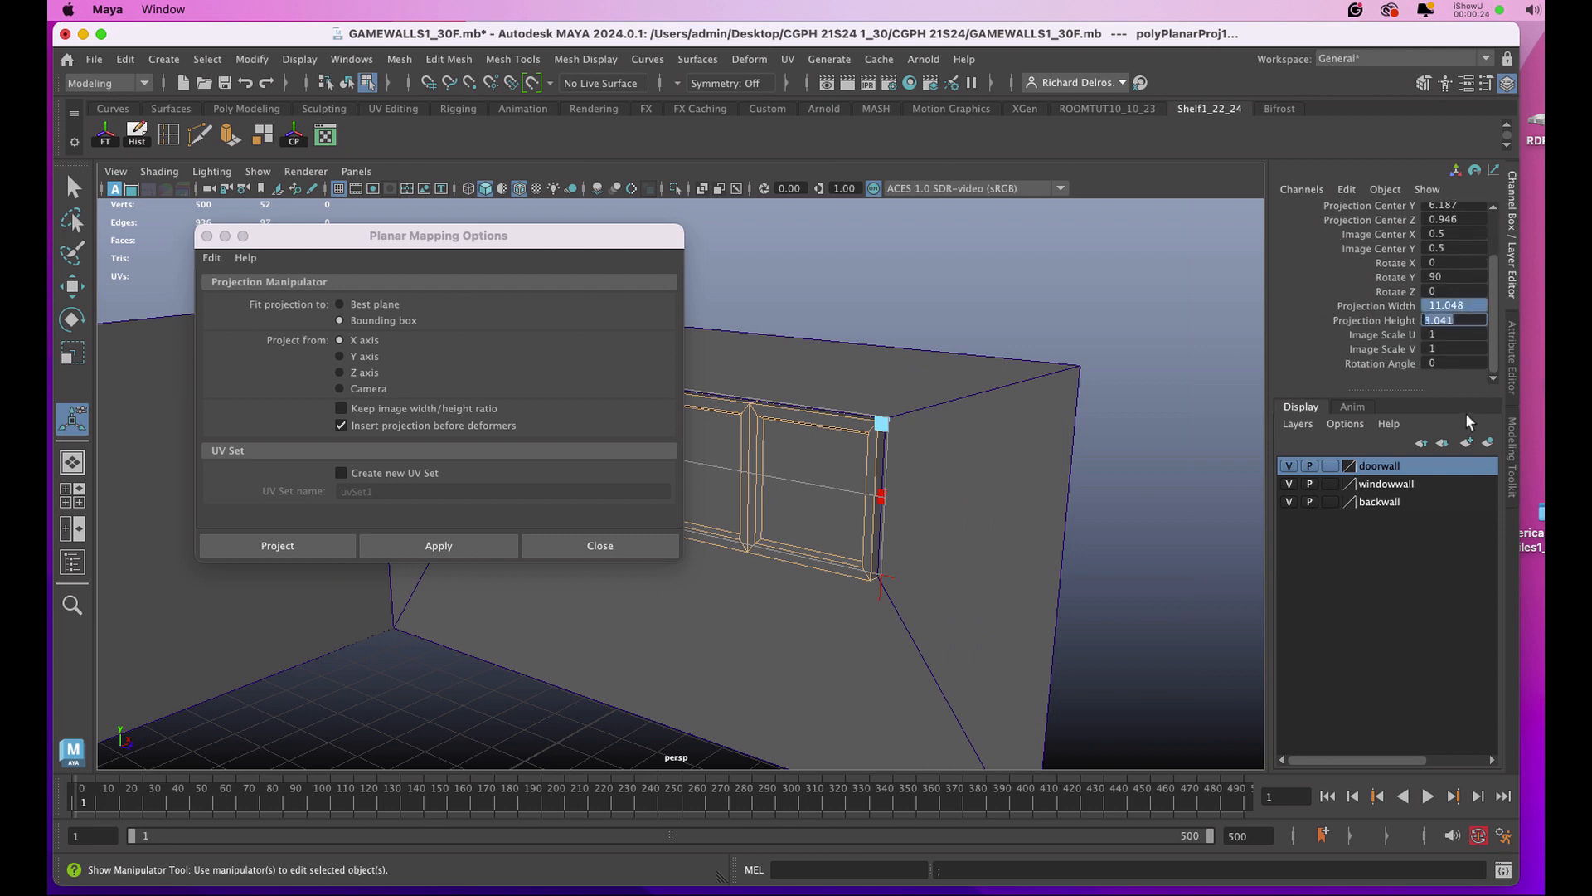
pyautogui.write('11')
pyautogui.press('Return')
# In the UV Editor, move the window frame's shell out of the 0–1 square to about U -0.54.
pyautogui.moveTo(263, 246); pyautogui.dragTo(979, 319)
pyautogui.click(325, 136)
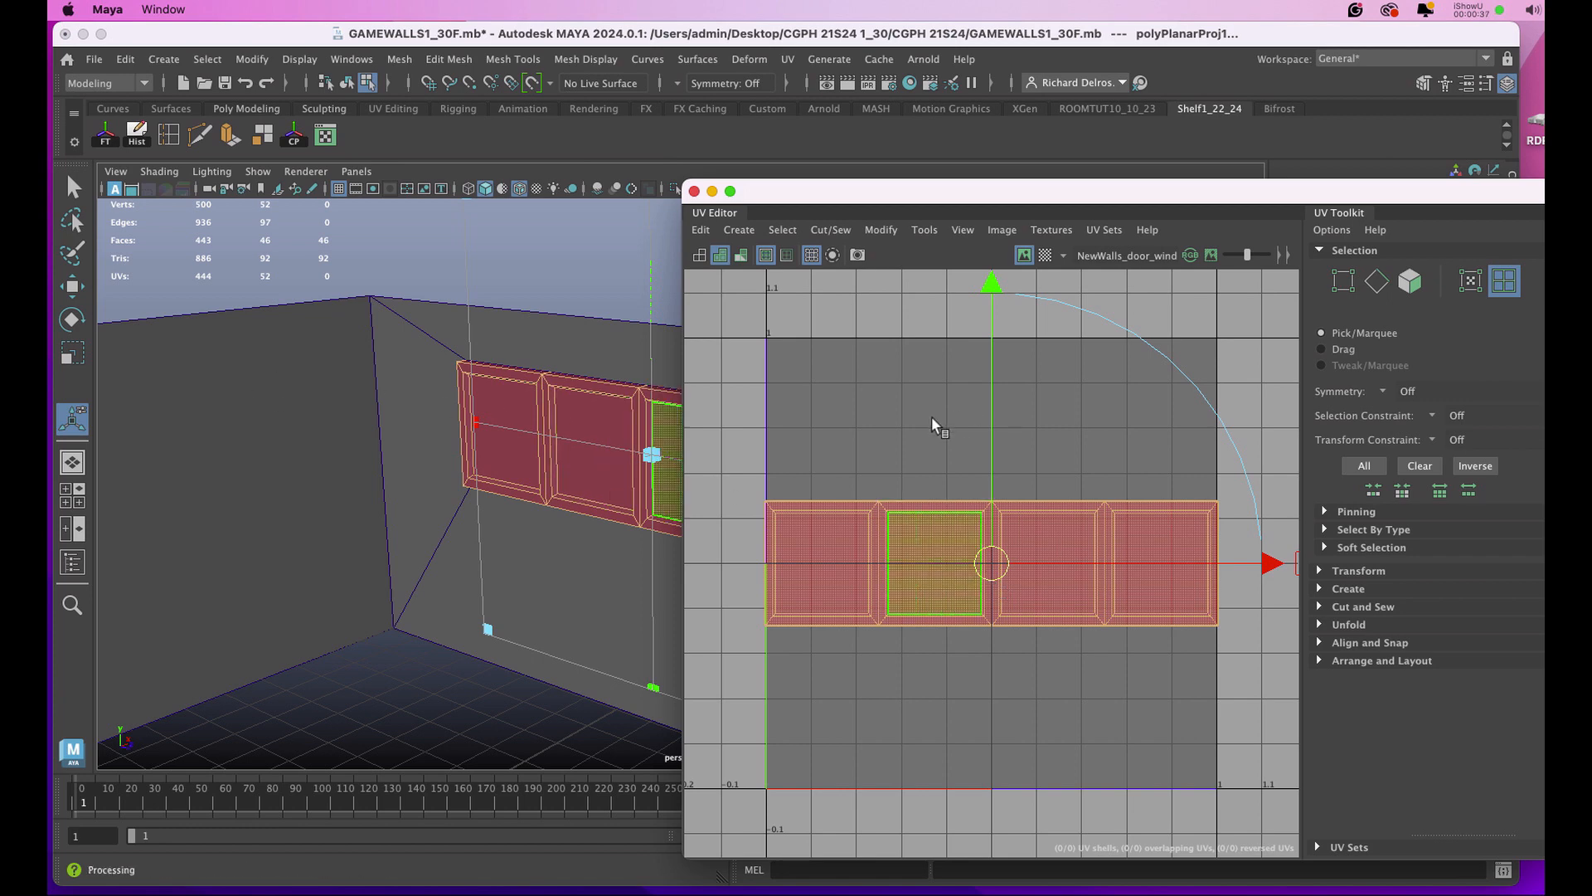
pyautogui.scroll(-15, 939, 419)
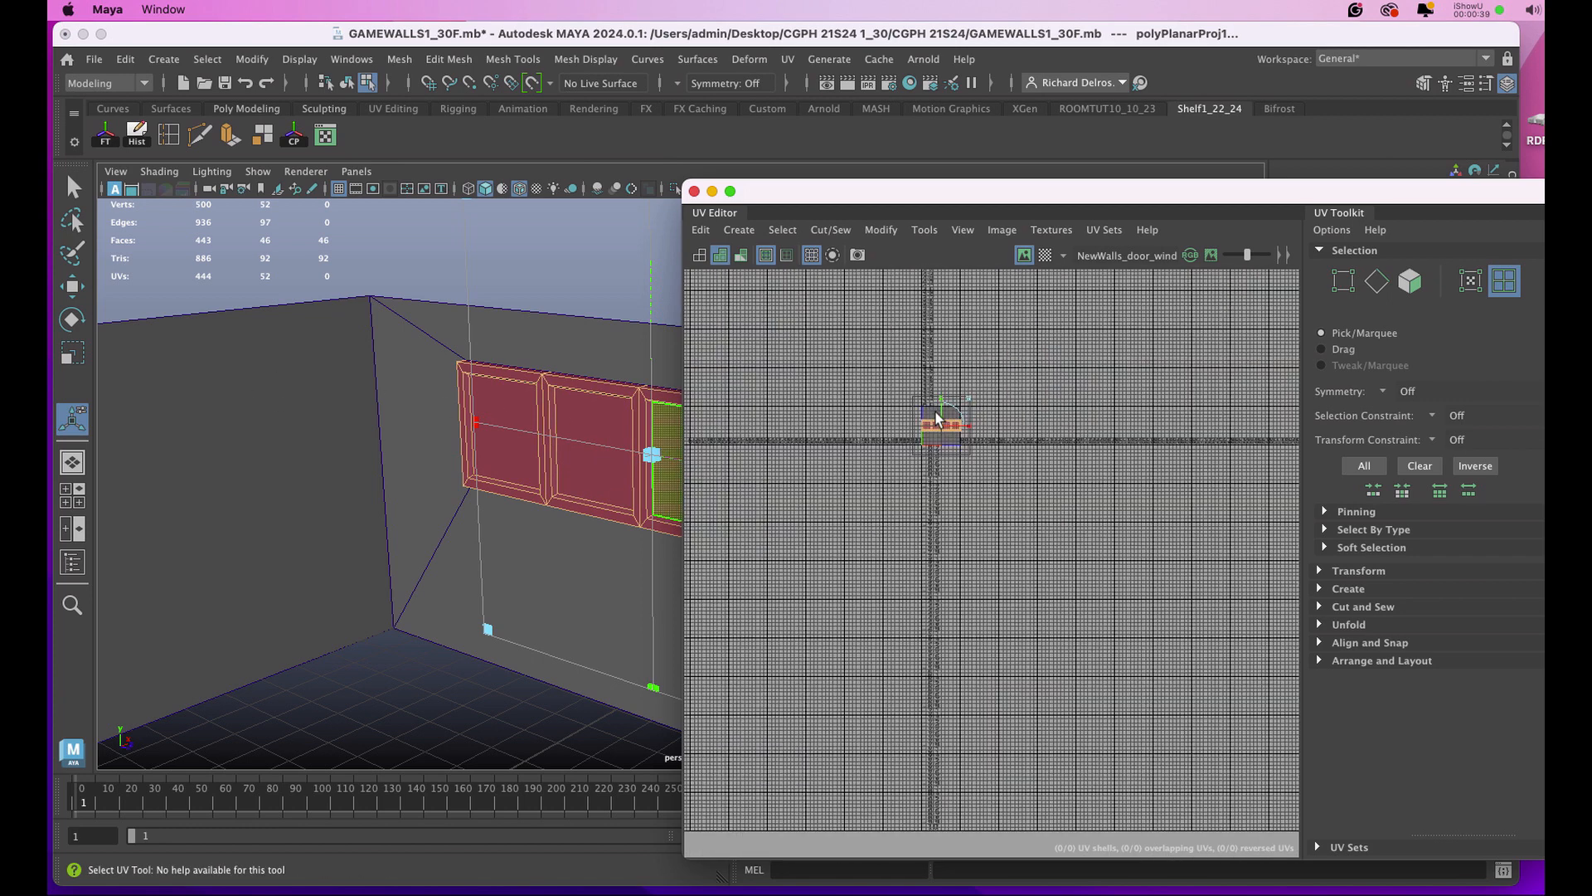
pyautogui.press('f')
pyautogui.moveTo(1283, 564); pyautogui.dragTo(792, 564)
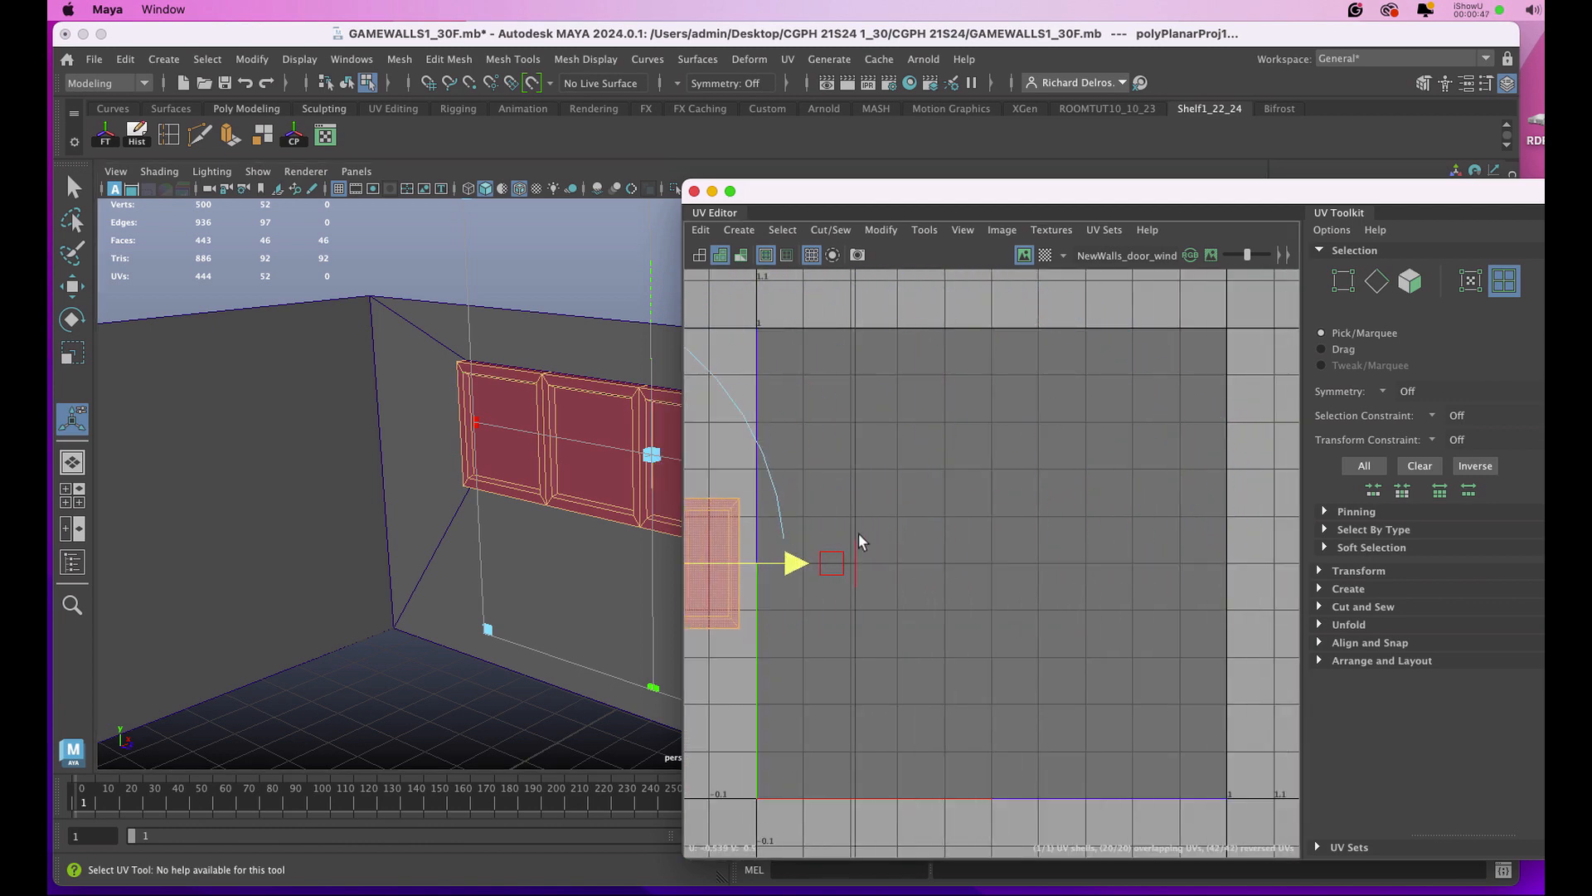
pyautogui.press('f')
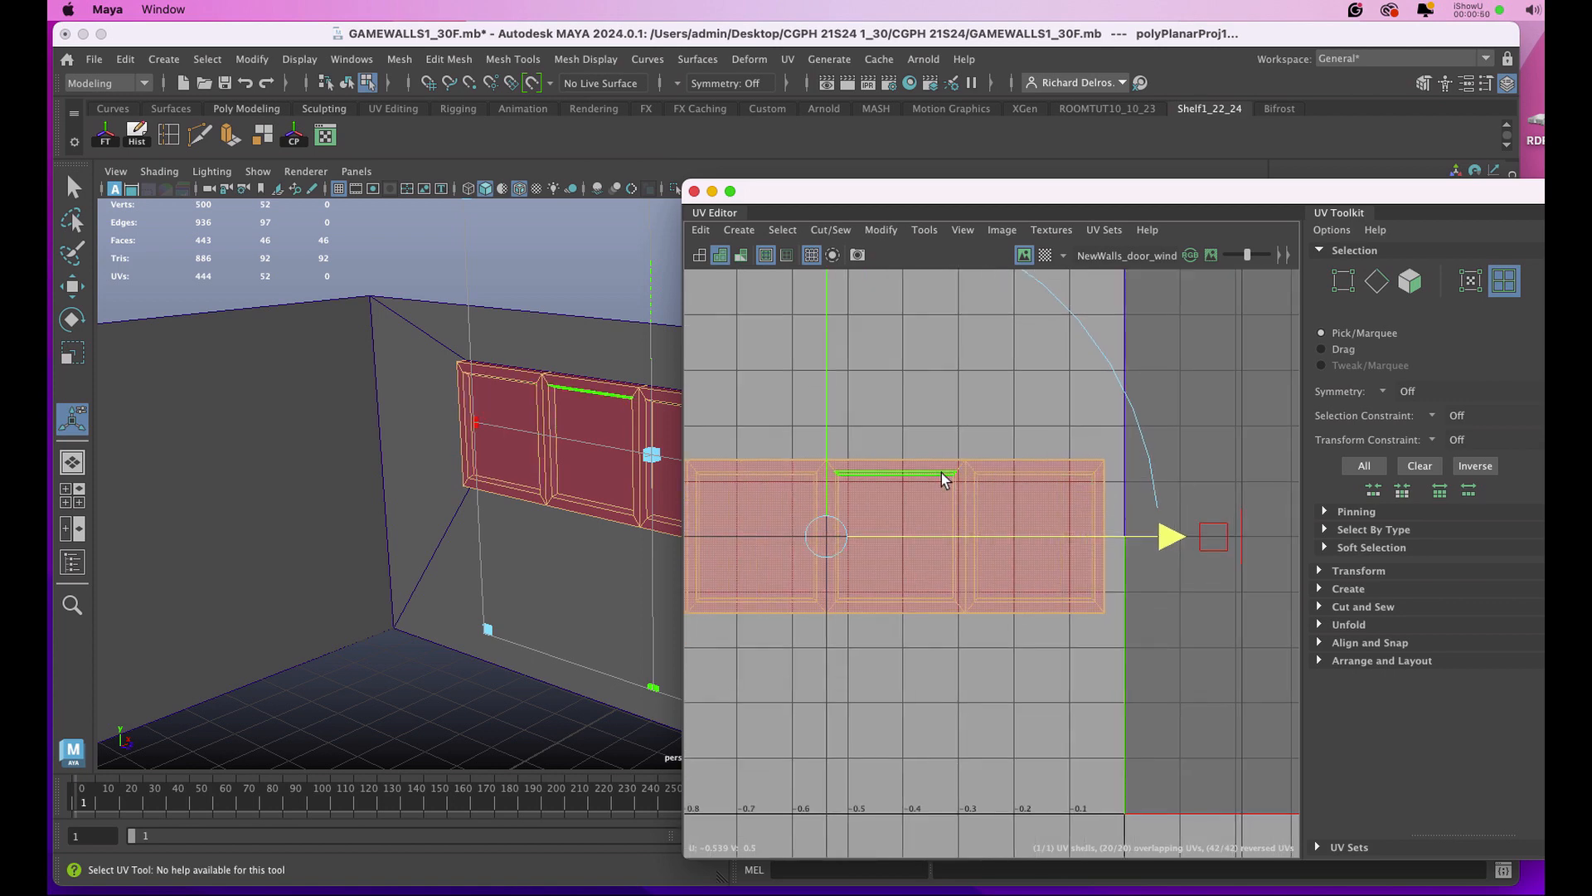
pyautogui.press('r')
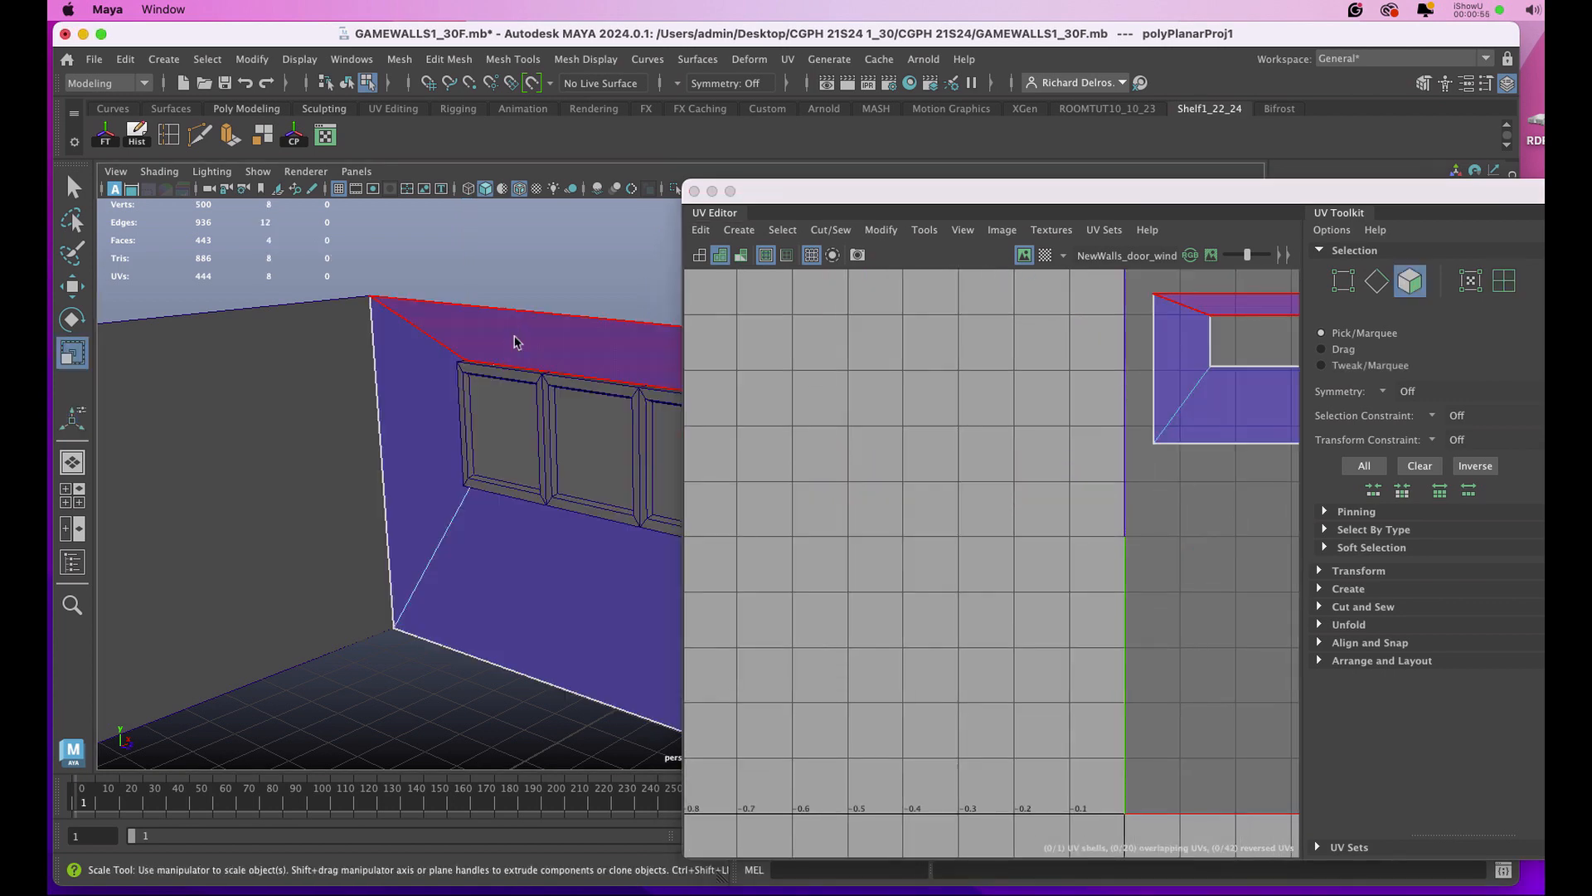
# Select the door panel and planar-map its UVs from the X axis, fitted to the bounding box.
pyautogui.moveTo(513, 340); pyautogui.dragTo(557, 300, button='right')
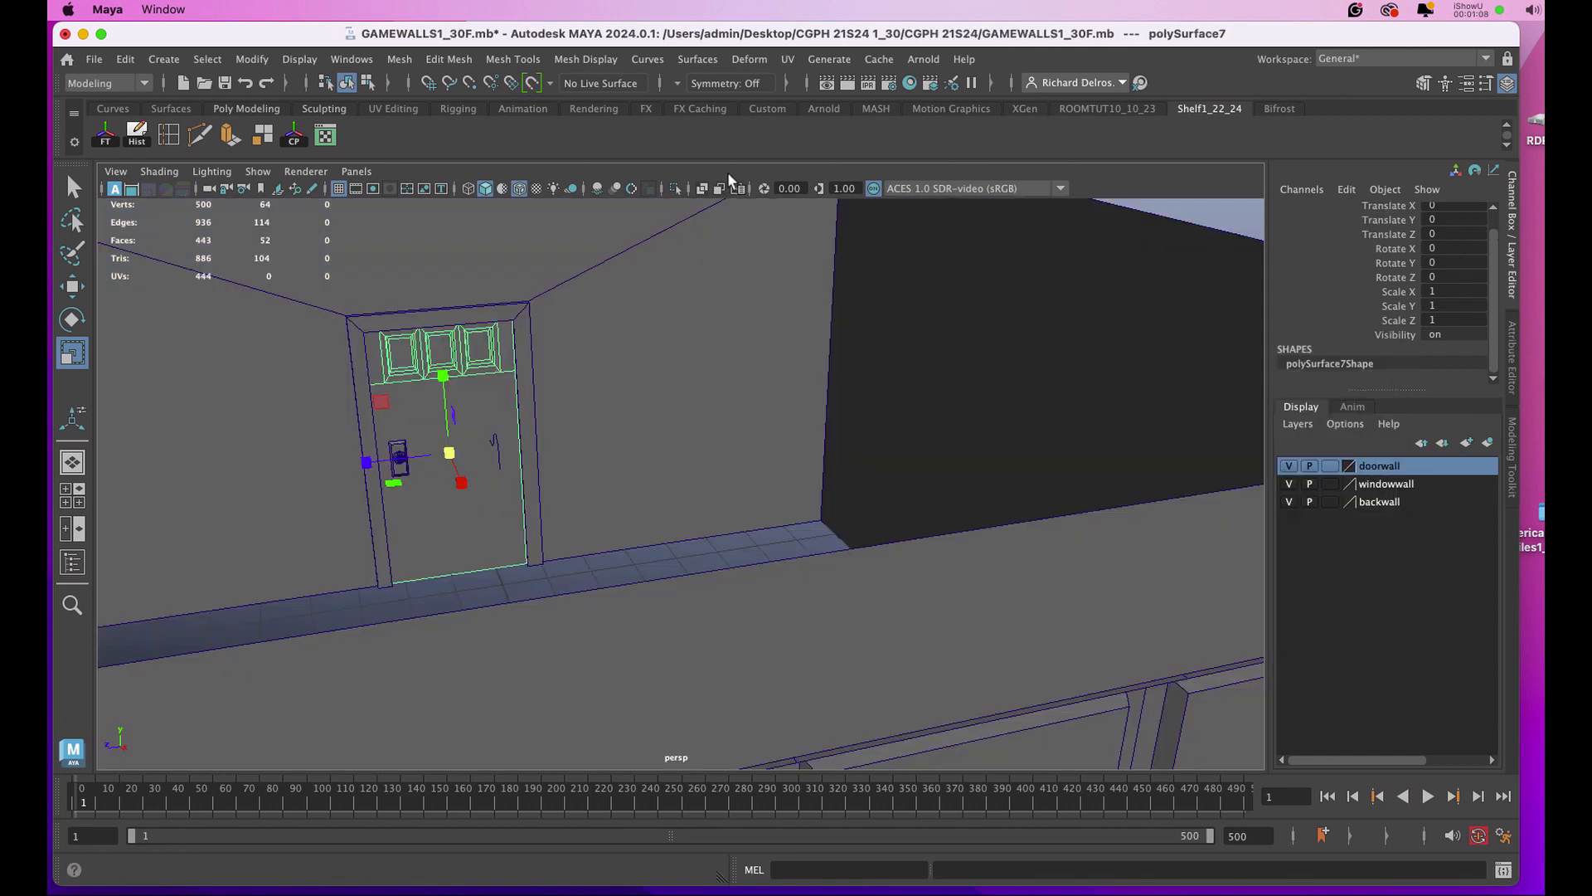
pyautogui.click(788, 59)
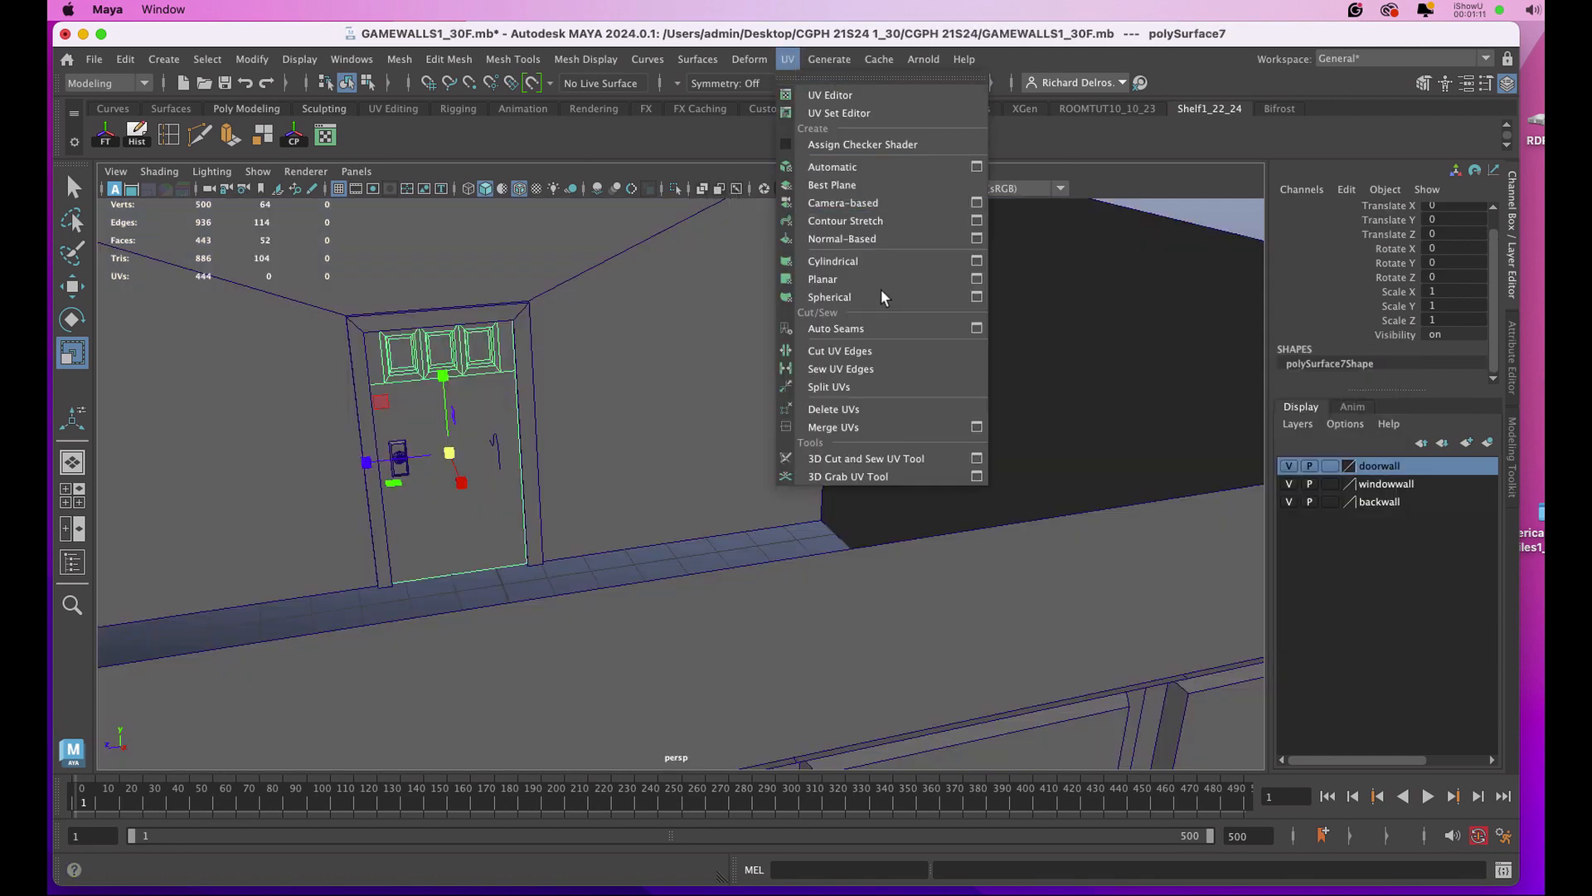
pyautogui.click(976, 280)
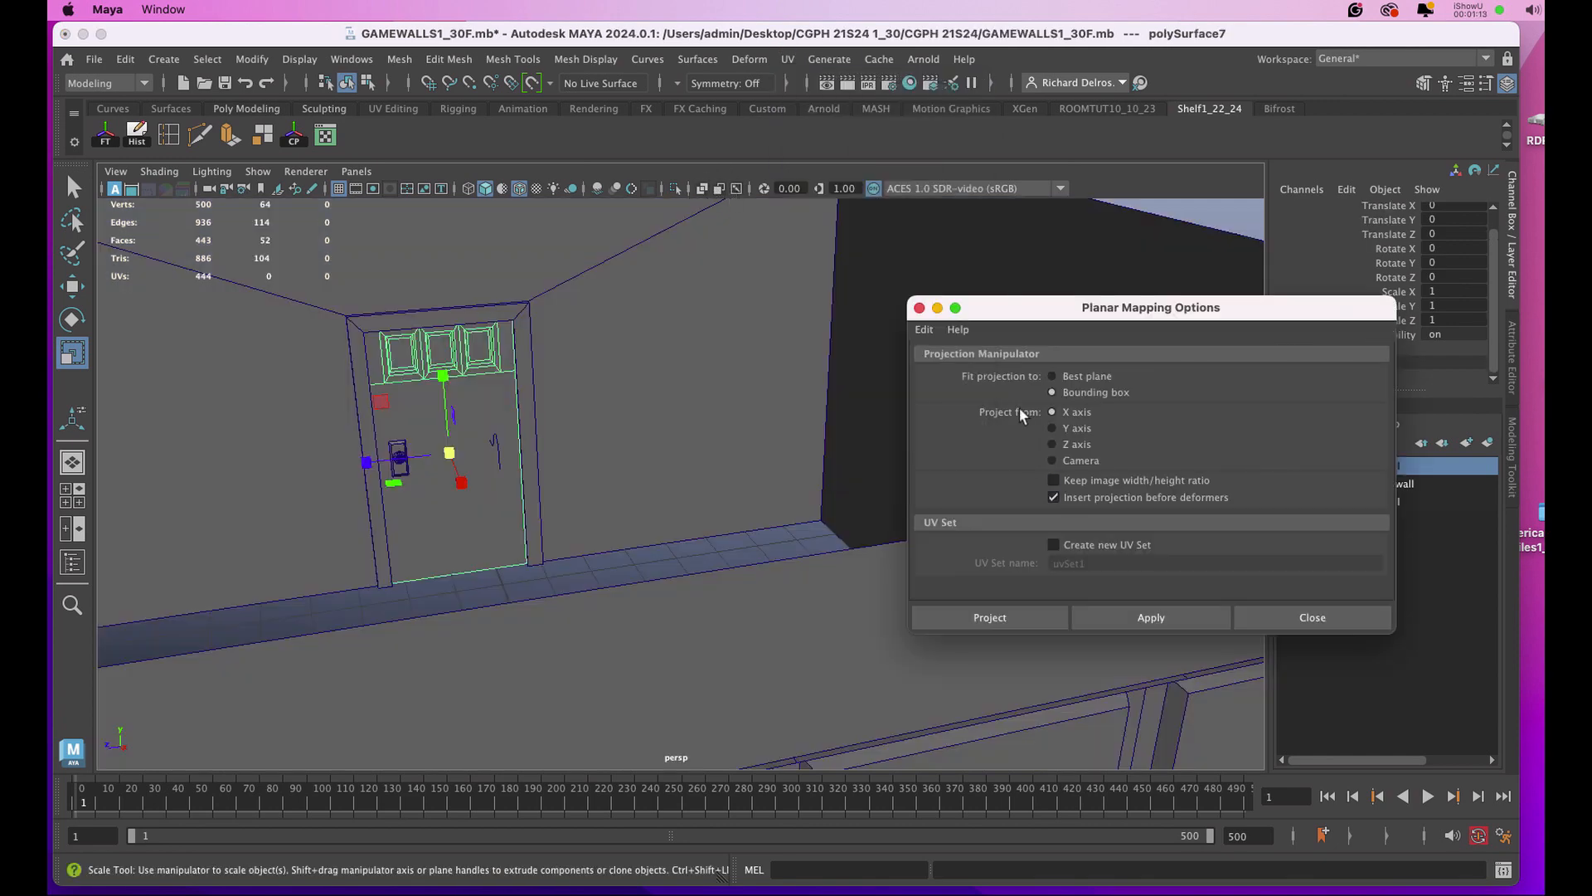
pyautogui.click(1084, 616)
pyautogui.moveTo(1244, 309); pyautogui.dragTo(798, 258)
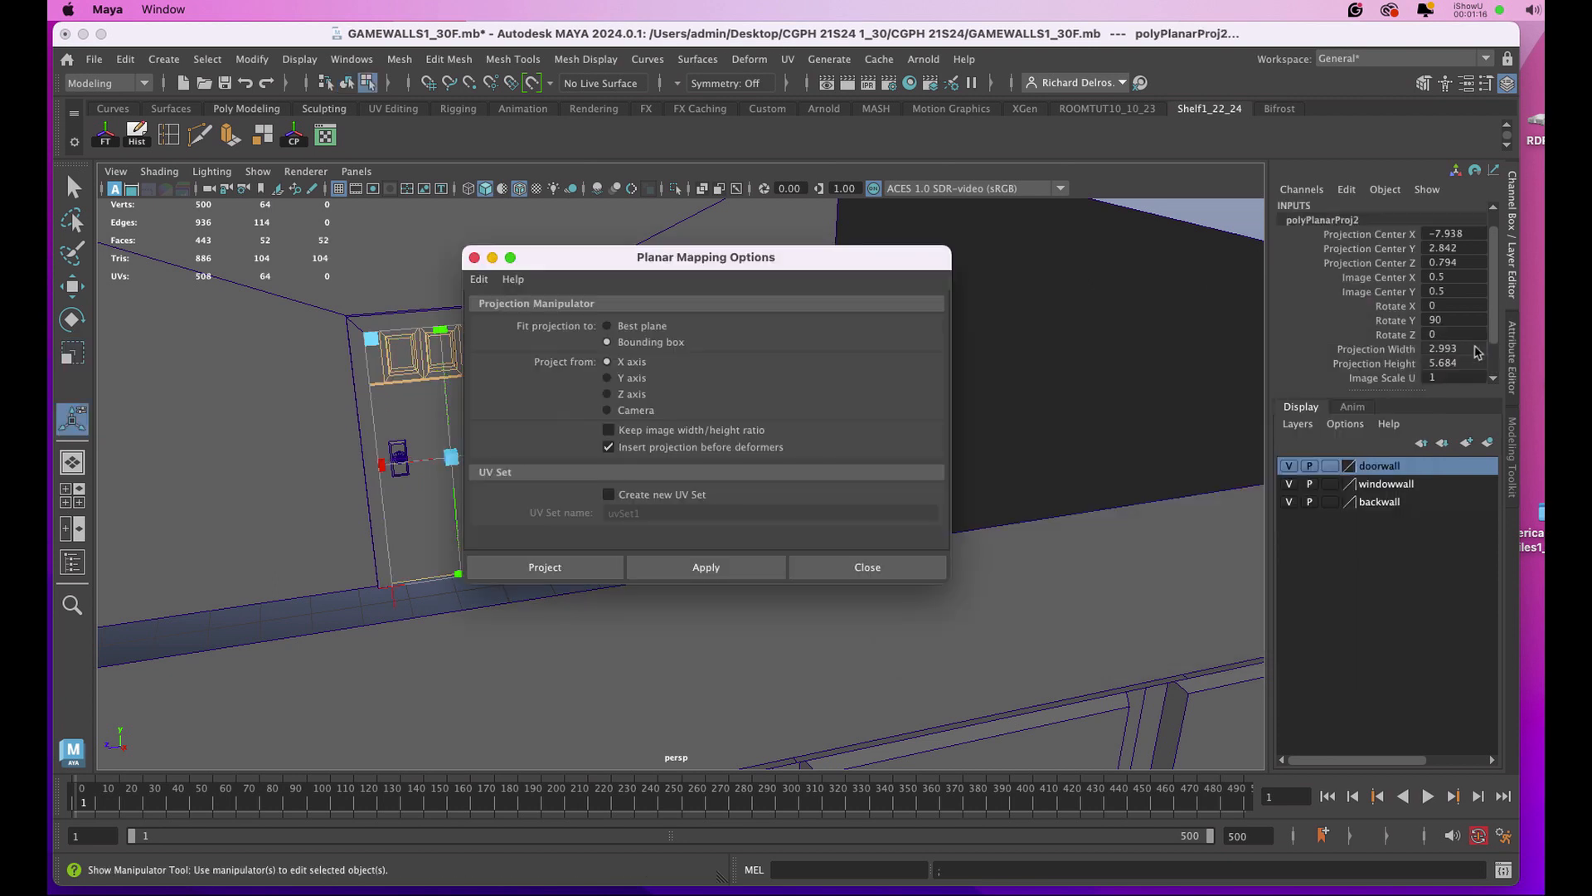
# Set both the projection width and projection height of the door panel's planar mapping to 11.
pyautogui.moveTo(1473, 348); pyautogui.dragTo(1473, 361)
pyautogui.doubleClick(1447, 363)
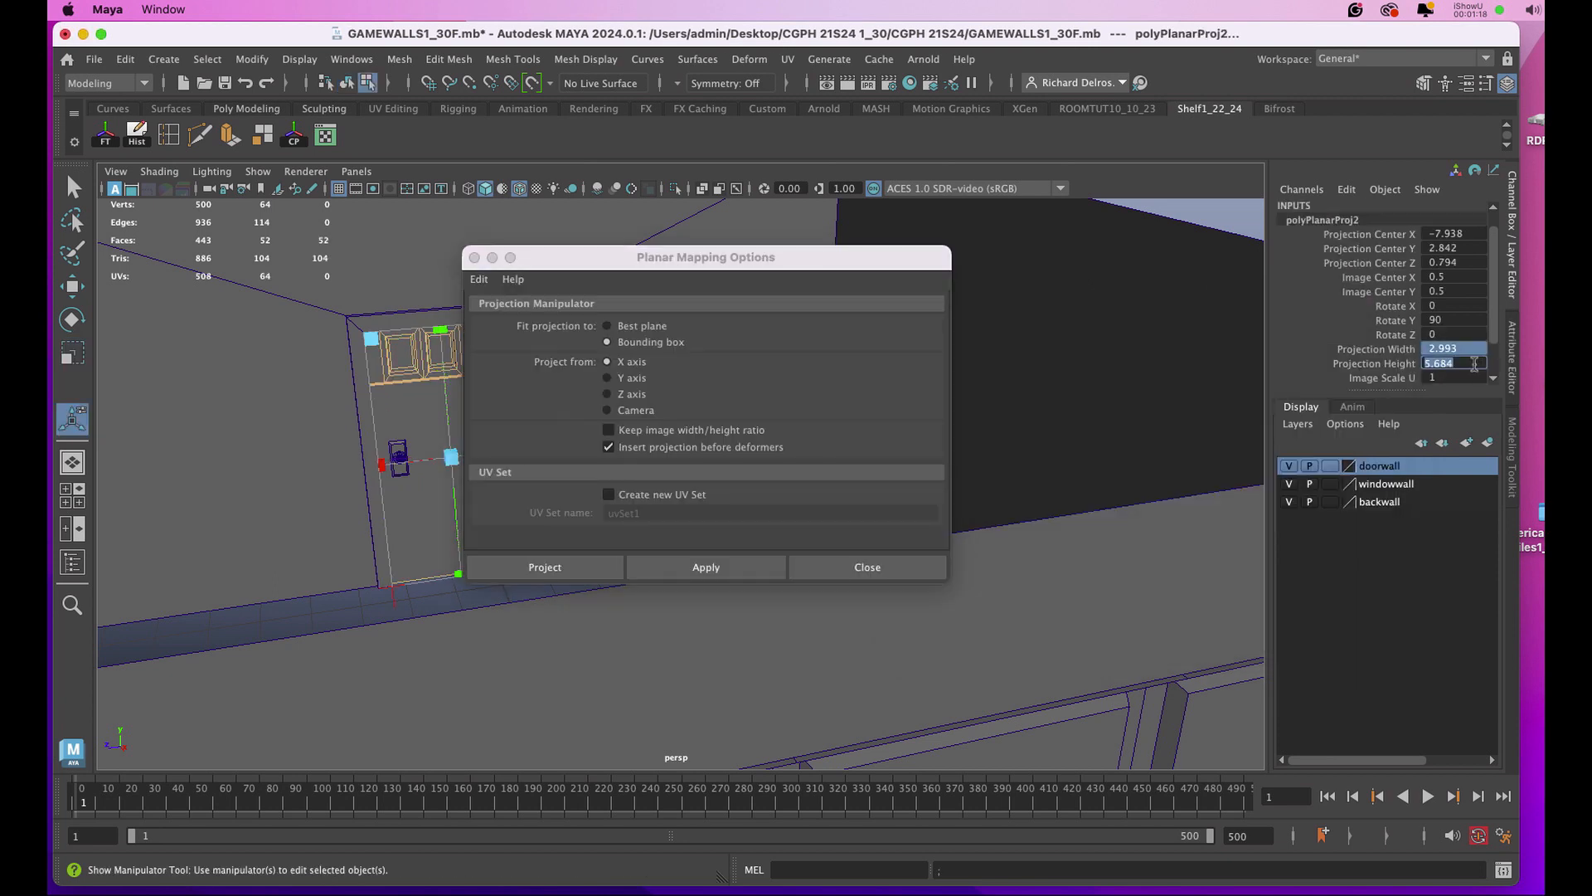
pyautogui.write('11')
pyautogui.press('Return')
# In the UV Editor, move the door panel's shells above the 0–1 square to about V 1.39 and scale them to roughly half size.
pyautogui.click(325, 135)
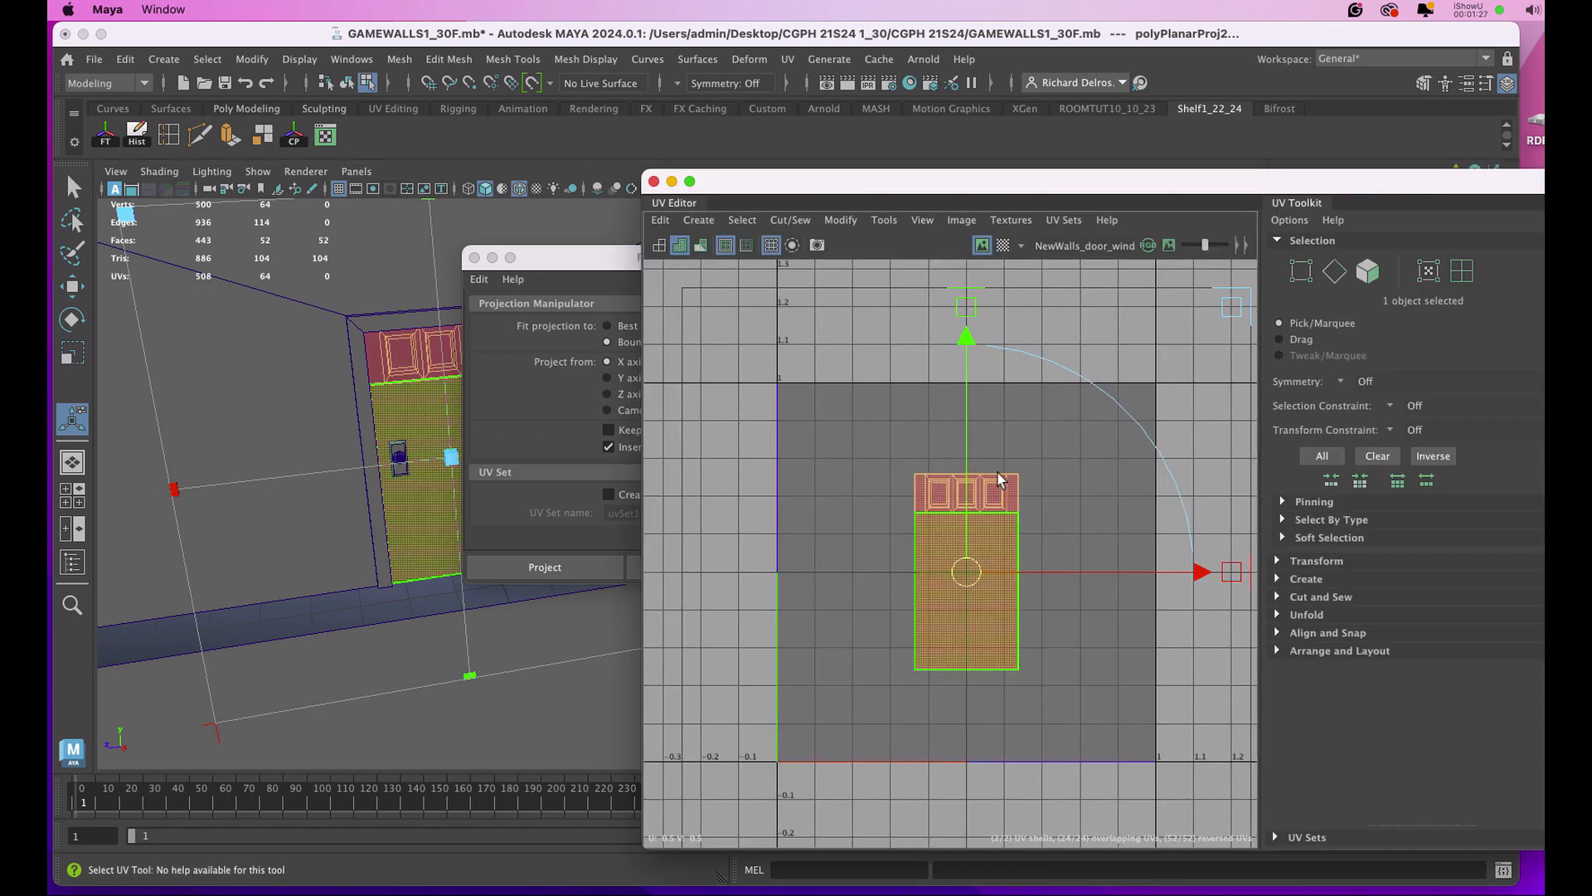
pyautogui.scroll(-5, 999, 479)
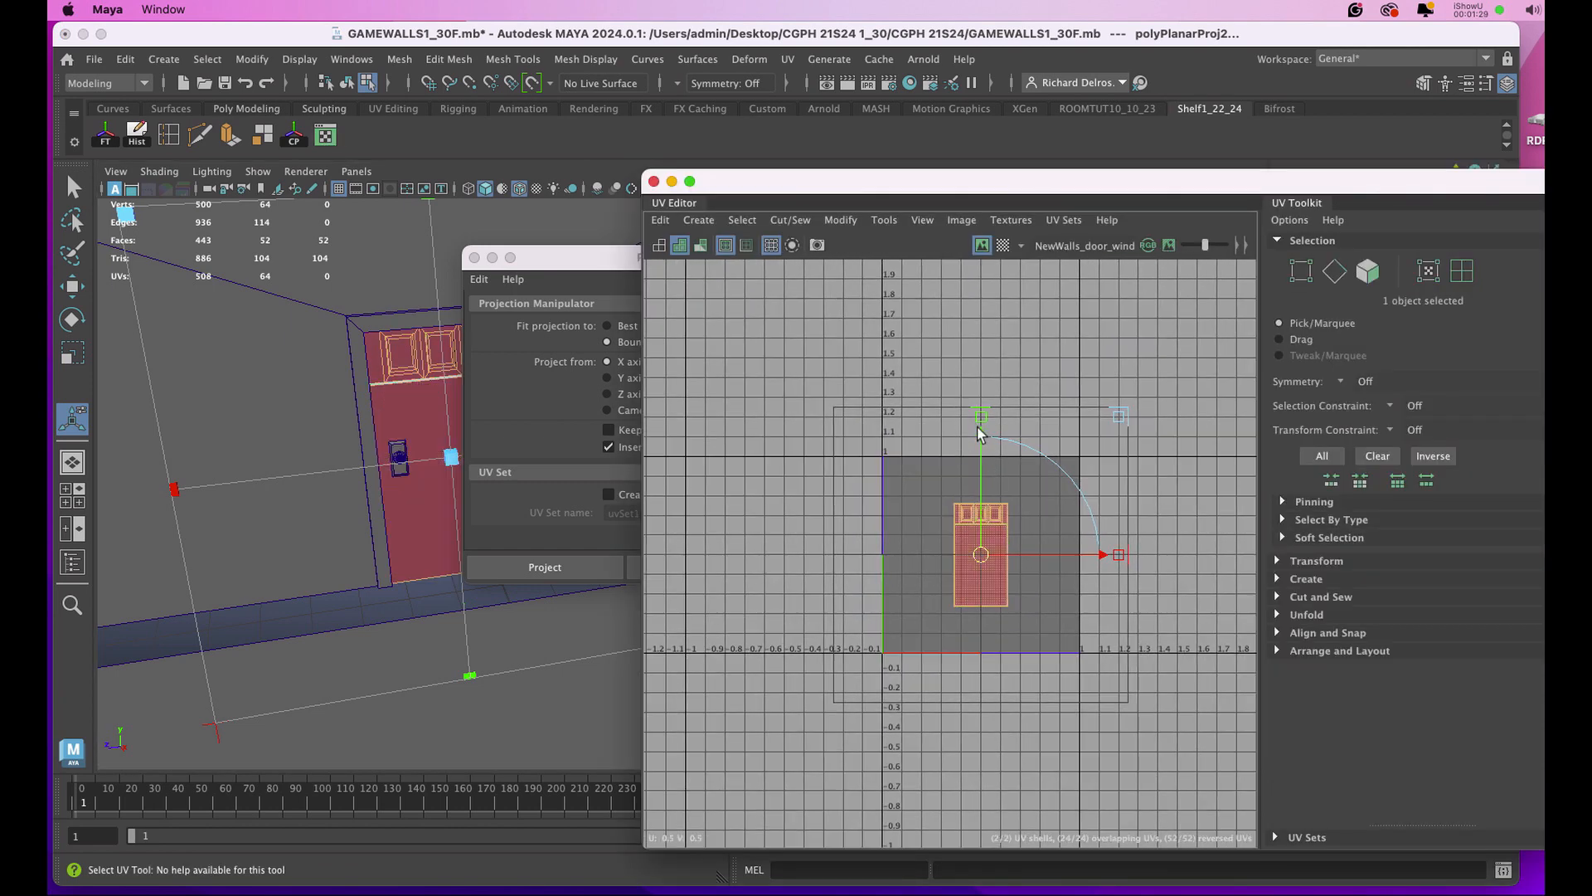
pyautogui.moveTo(980, 433); pyautogui.dragTo(996, 276)
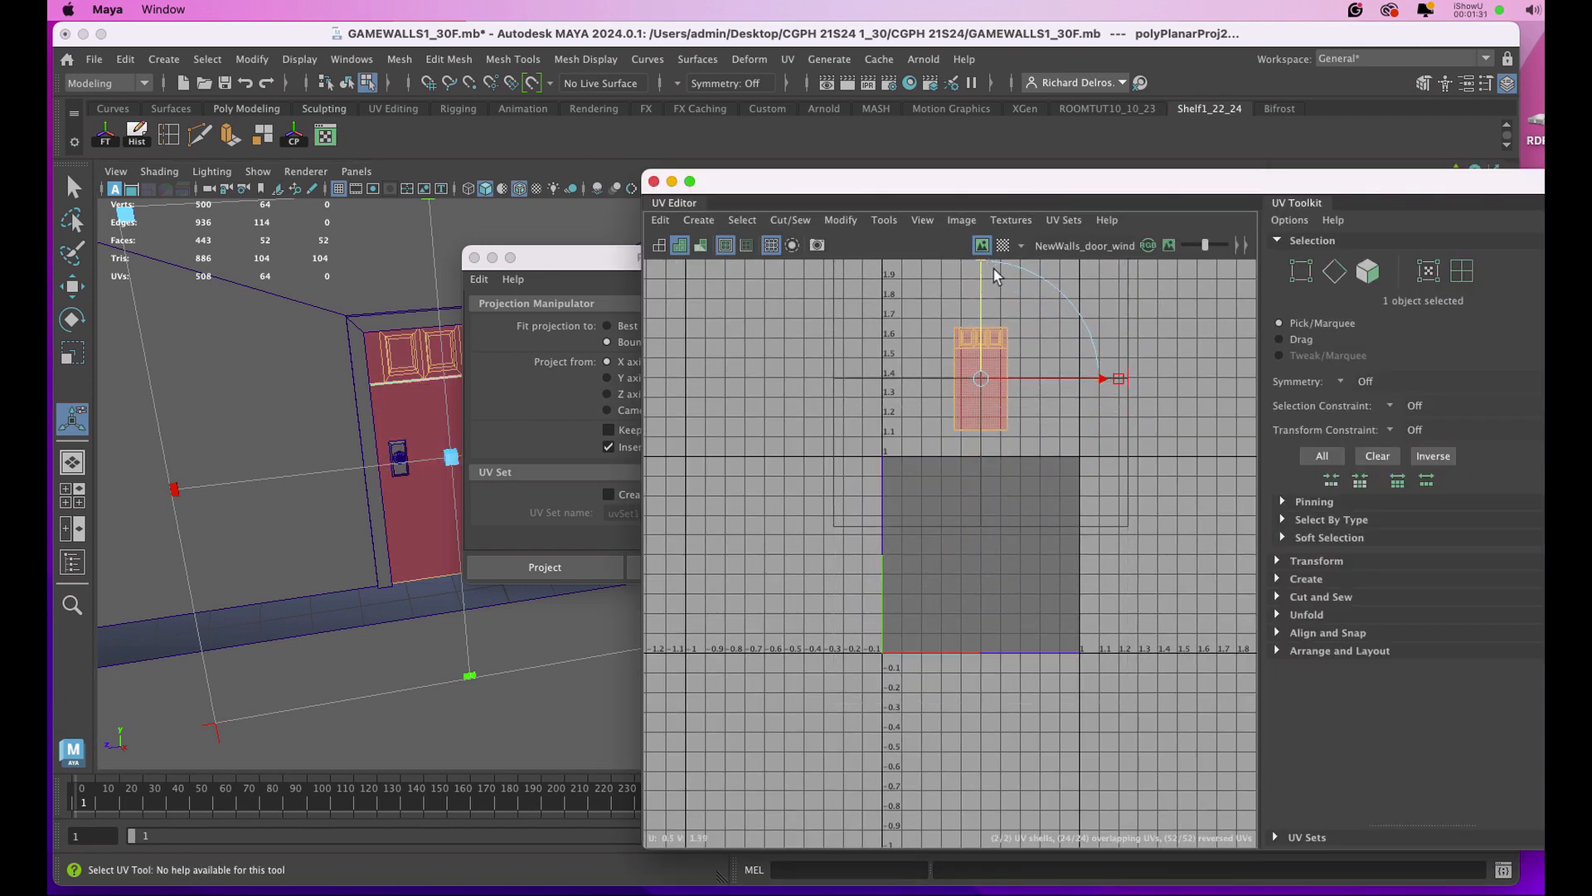
pyautogui.press('r')
# Return to object mode, select the door frame and planar-map its UVs from the X axis.
pyautogui.rightClick(255, 253)
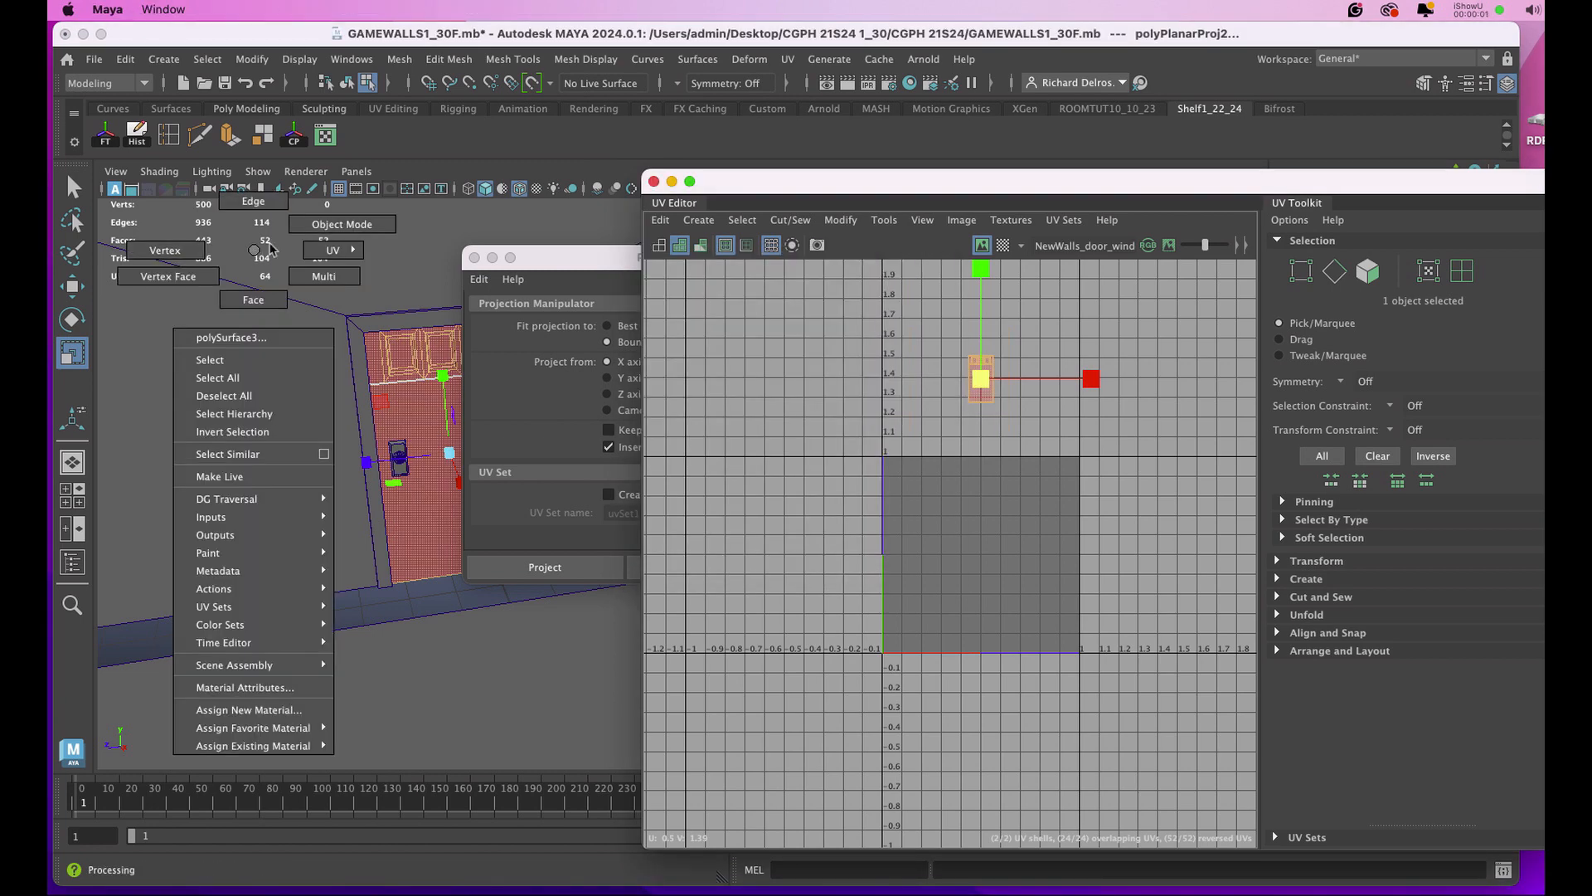
pyautogui.moveTo(271, 248); pyautogui.dragTo(324, 224, button='right')
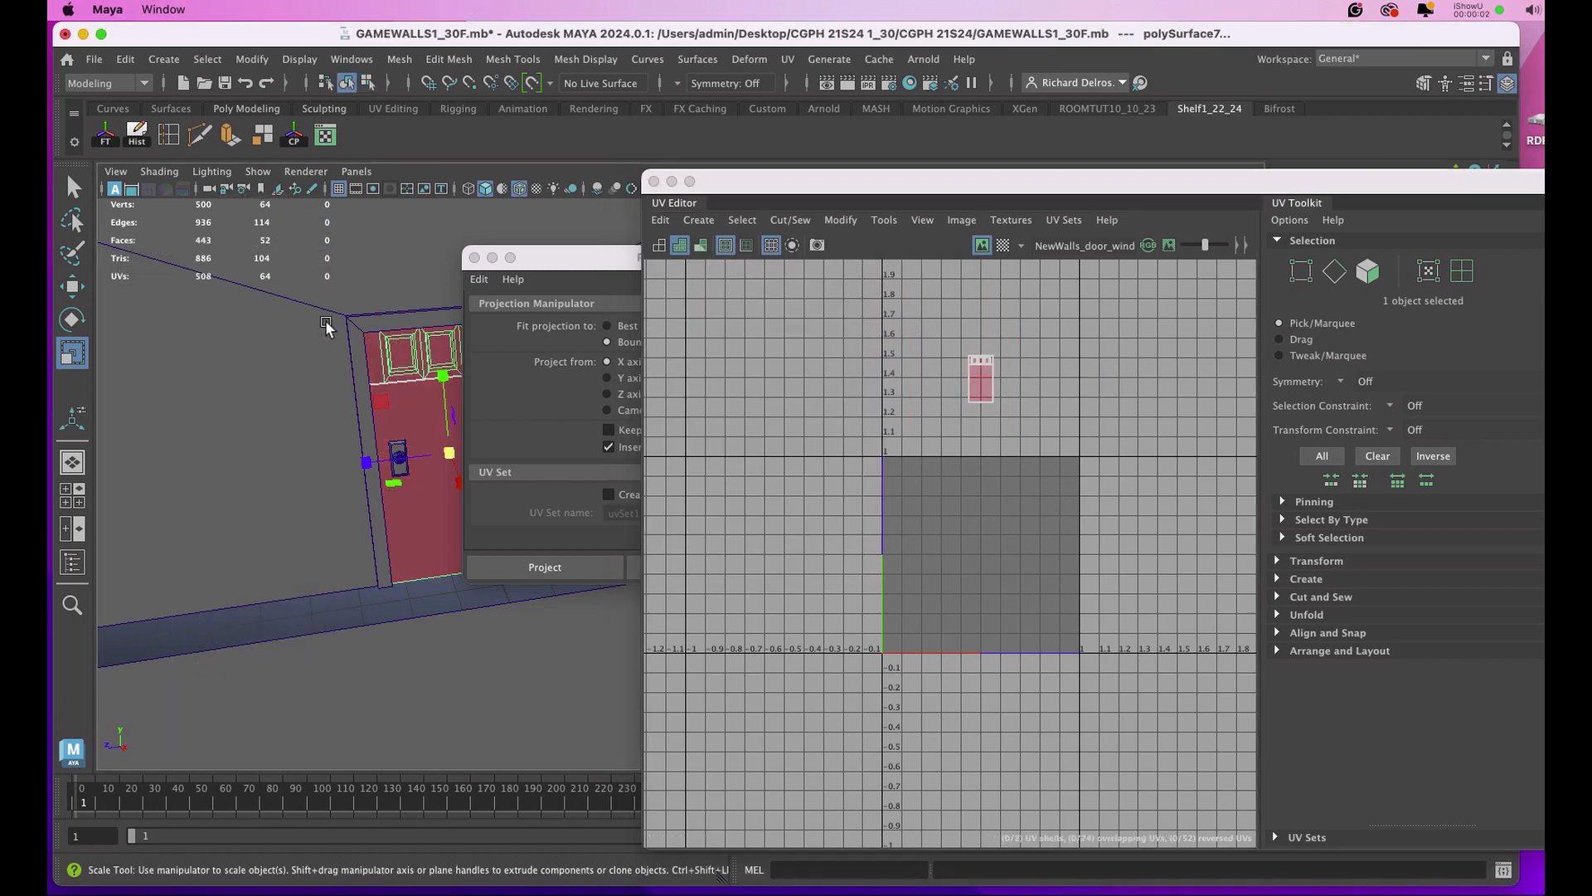
pyautogui.click(378, 326)
pyautogui.moveTo(564, 257); pyautogui.dragTo(297, 243)
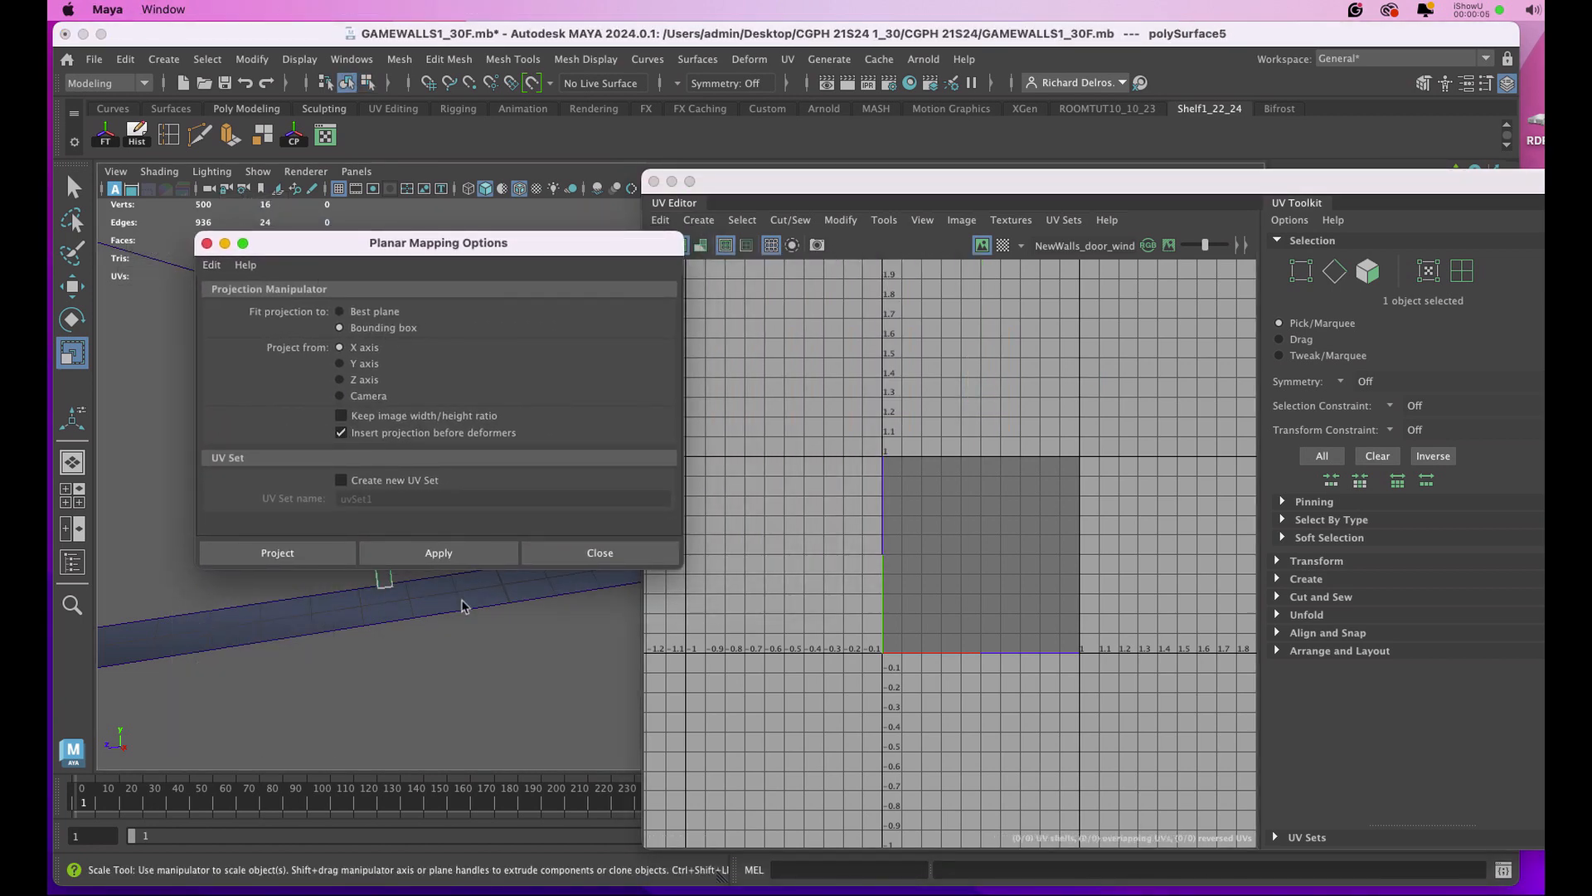
pyautogui.click(441, 560)
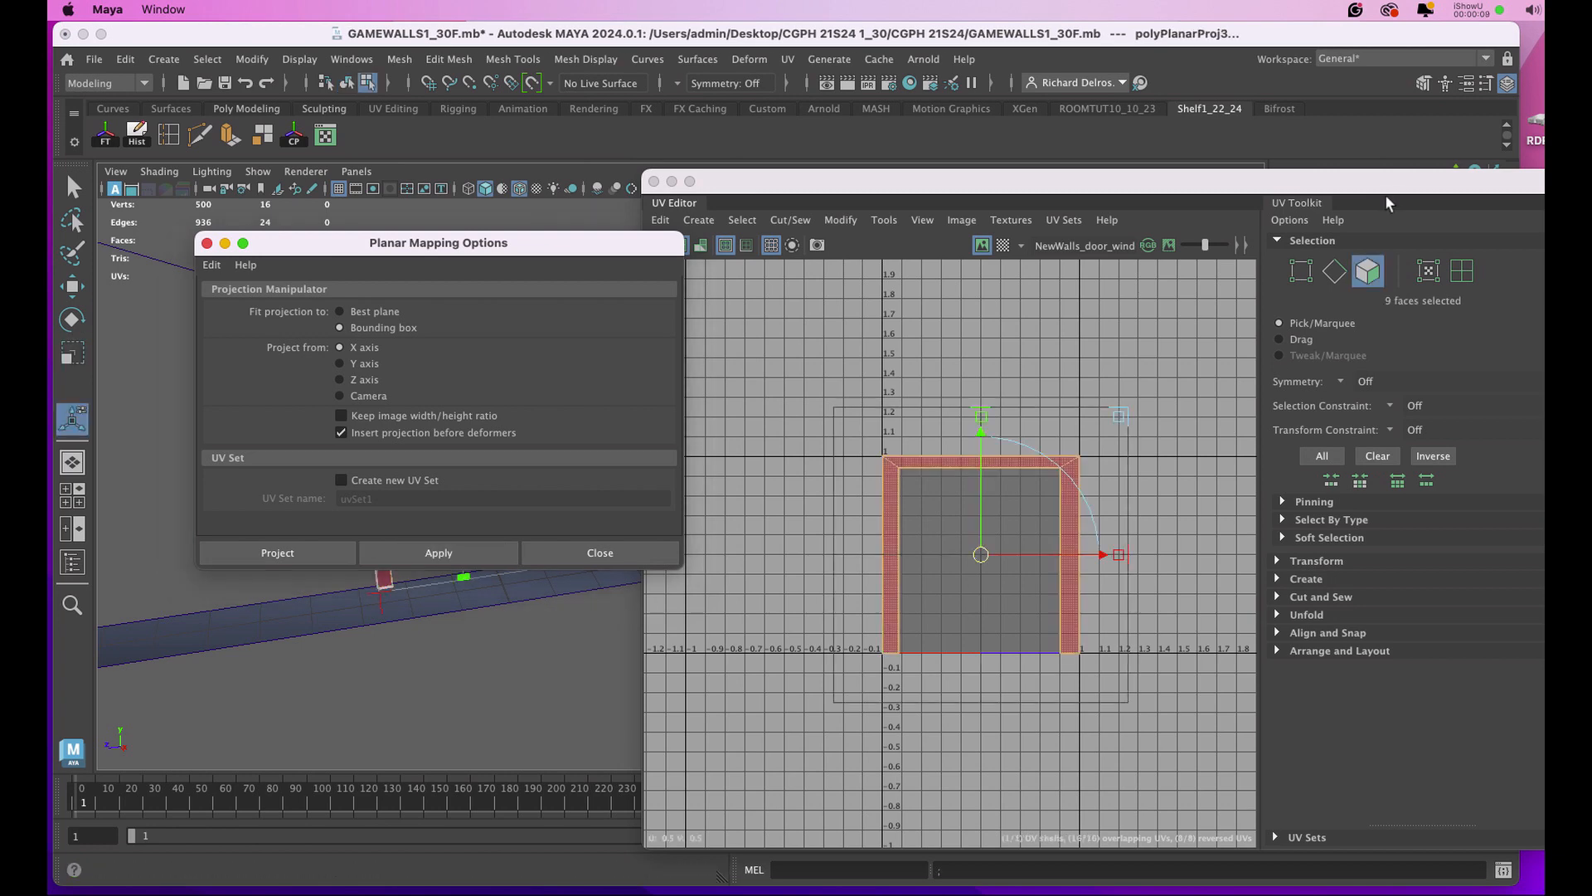
# Set the door frame's projection width and height to 11, and move its UV shell below the 0–1 square to about V -0.41.
pyautogui.moveTo(1410, 185); pyautogui.dragTo(939, 277)
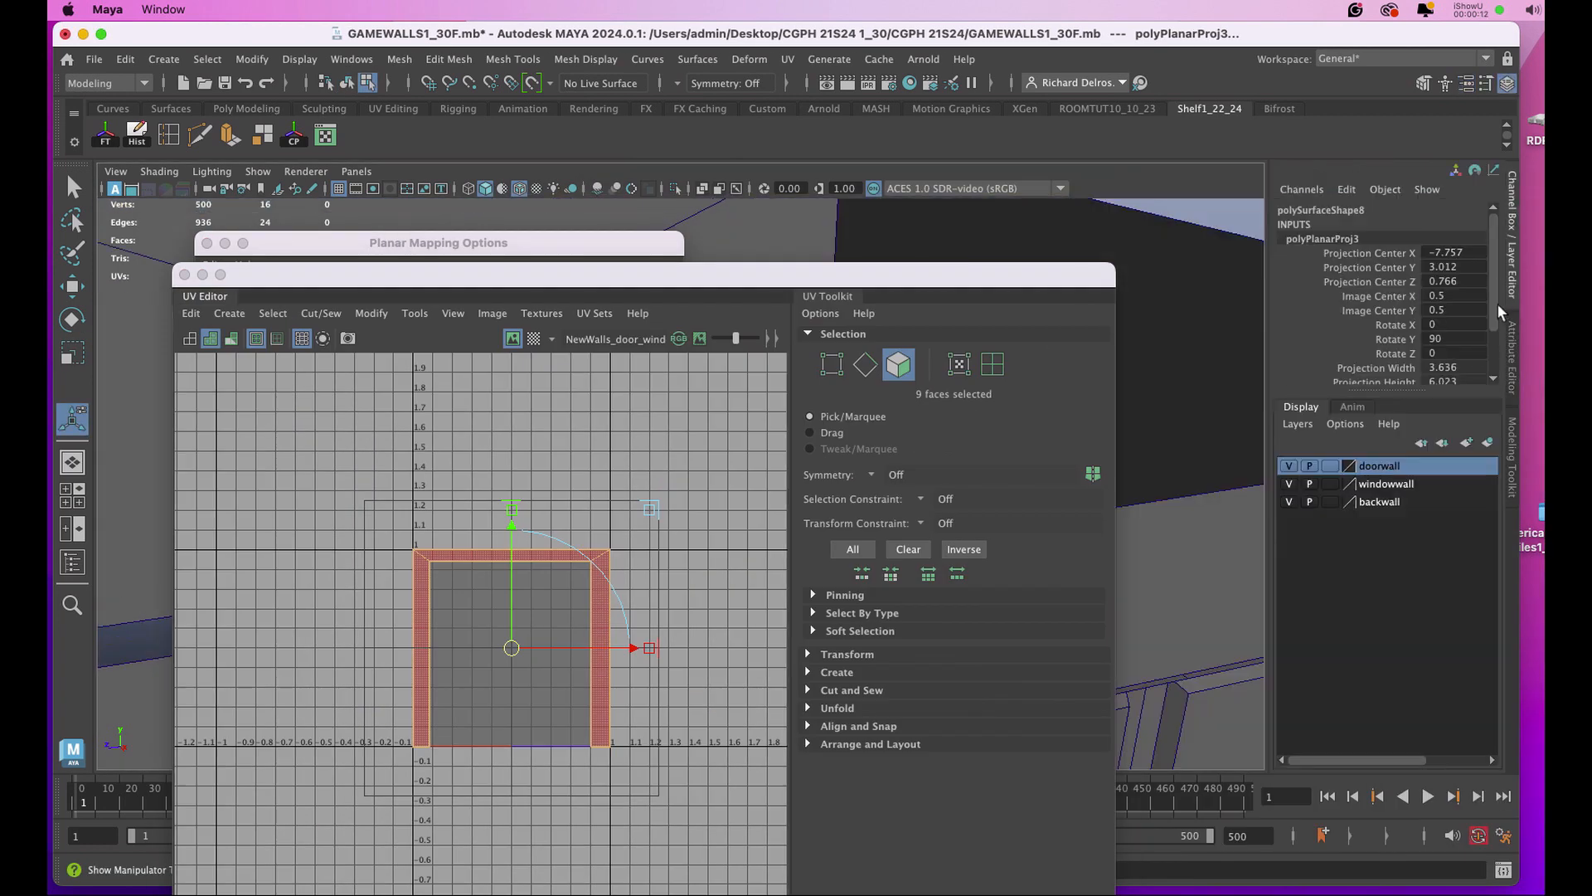
pyautogui.moveTo(1494, 313); pyautogui.dragTo(1494, 357)
pyautogui.moveTo(1456, 306); pyautogui.dragTo(1456, 320)
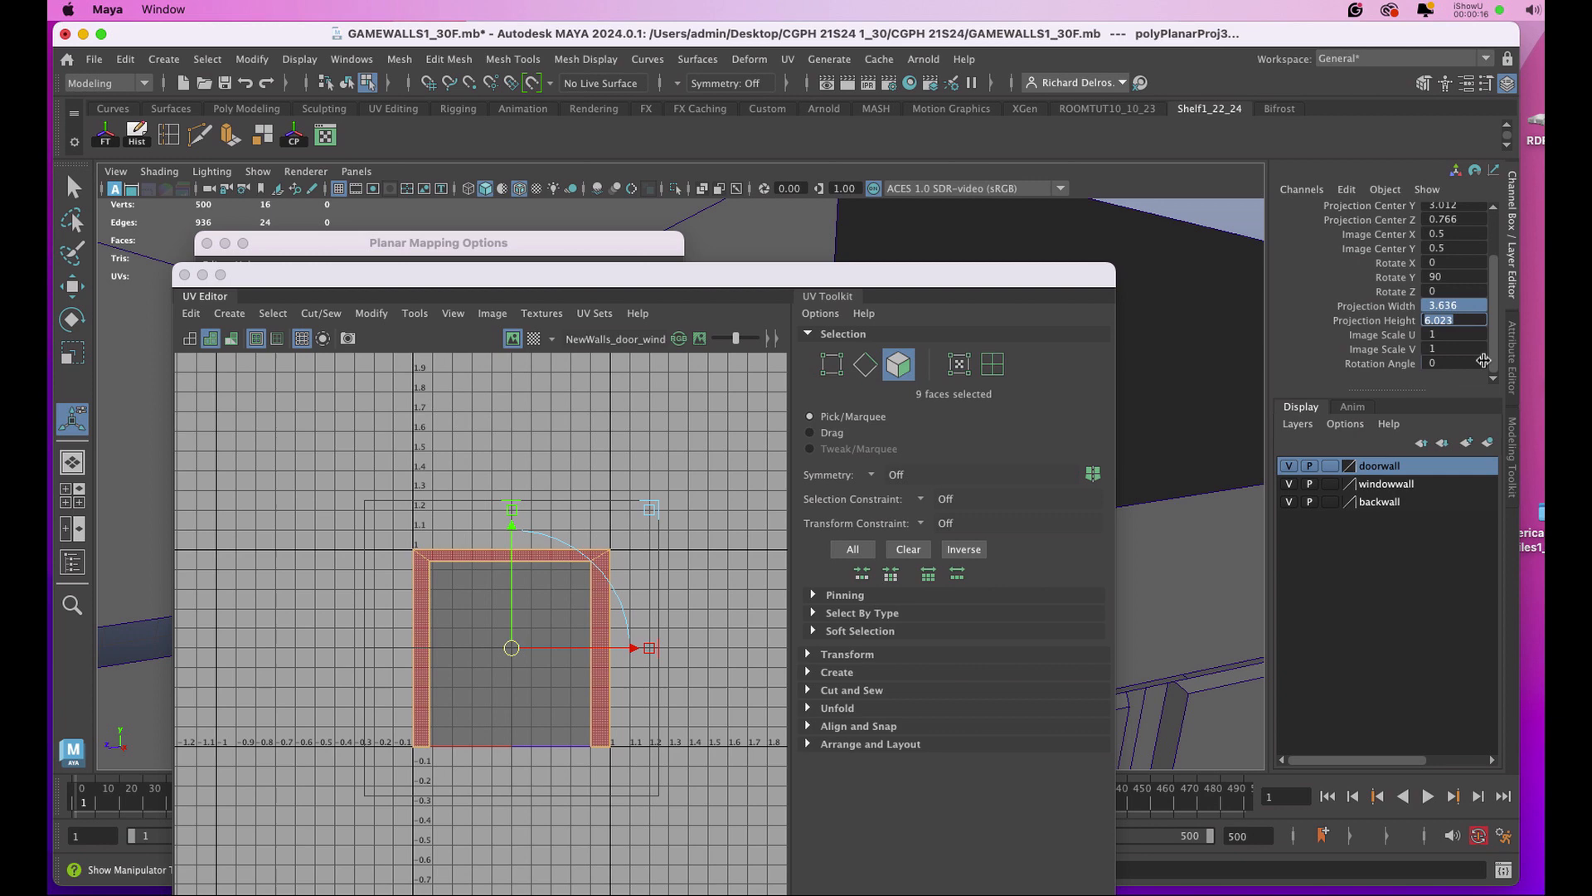
pyautogui.write('11')
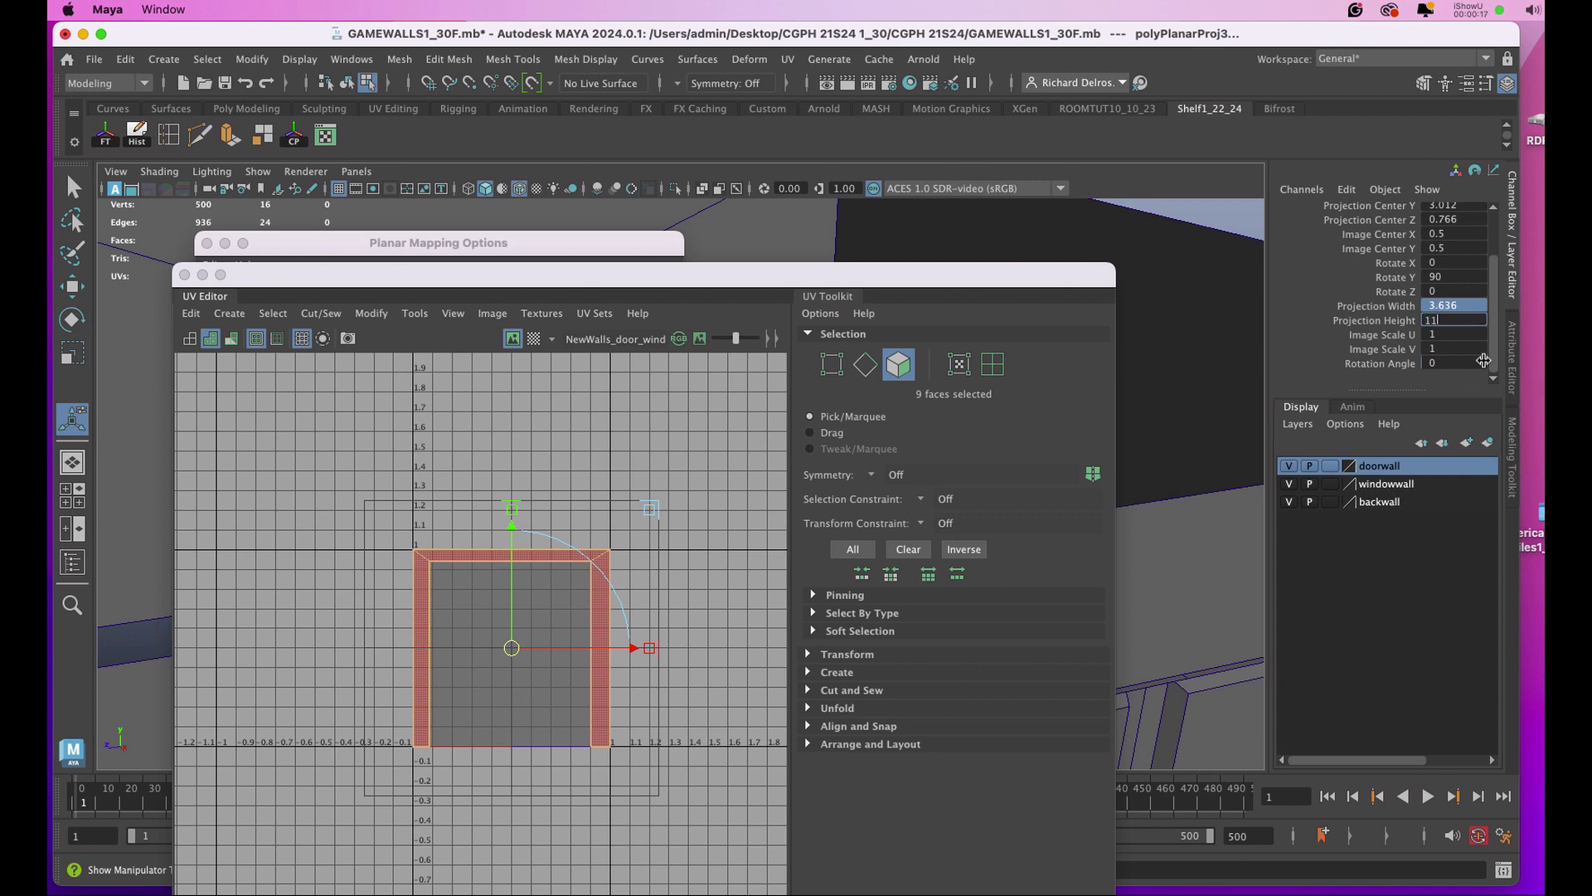
pyautogui.press('Return')
pyautogui.moveTo(462, 700); pyautogui.dragTo(489, 830)
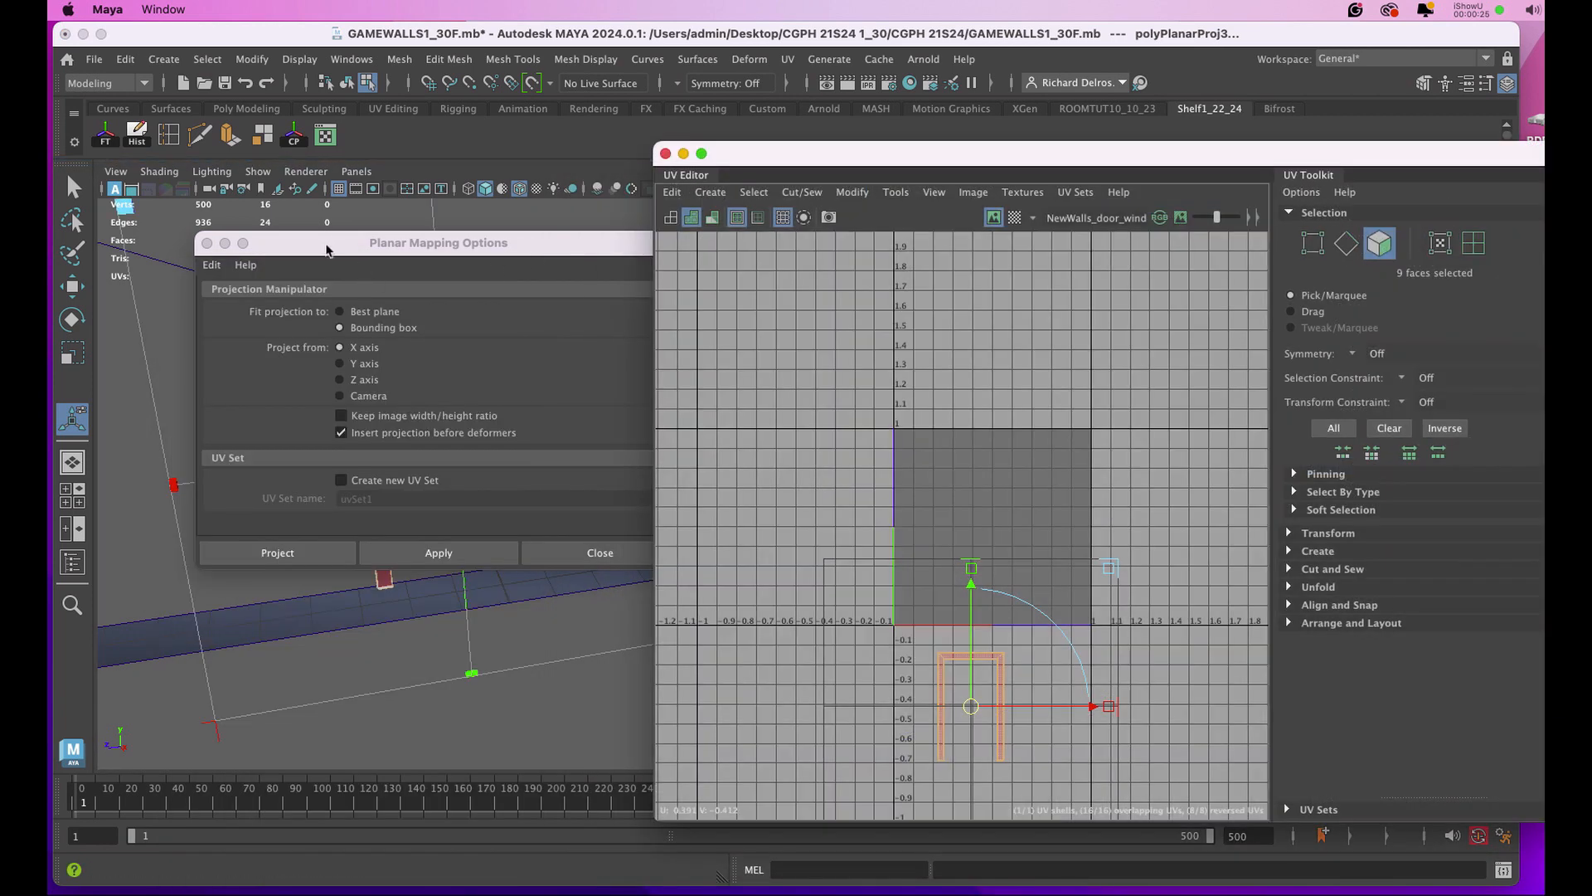
# Planar-map the door knob from the X axis and move its UVs outside the 0–1 square, to about U -0.45.
pyautogui.moveTo(326, 248); pyautogui.dragTo(832, 321)
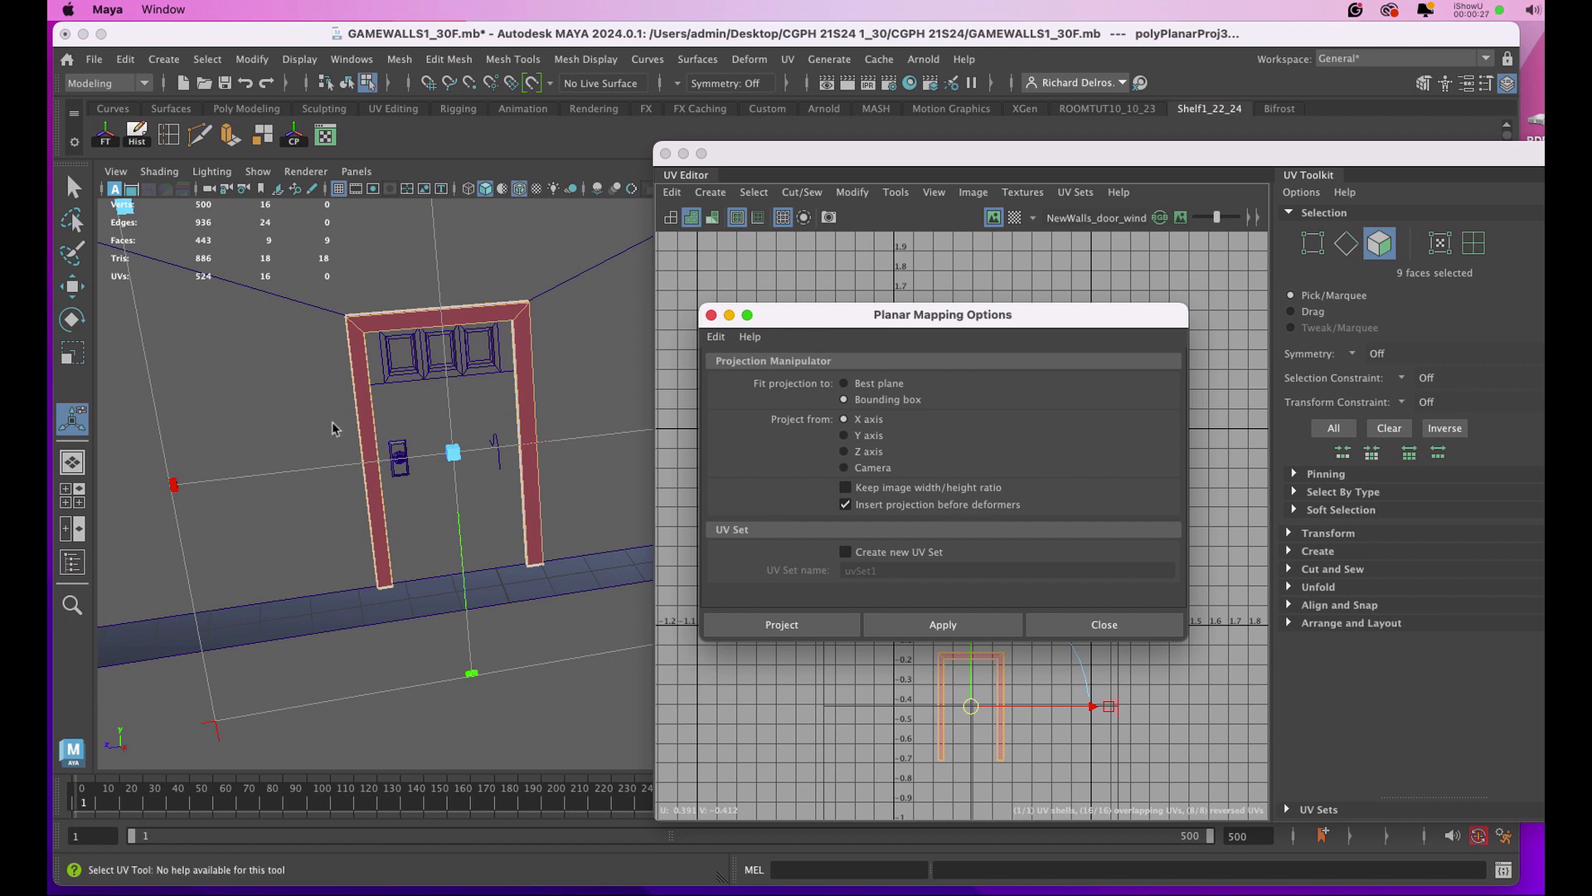
pyautogui.moveTo(389, 409); pyautogui.dragTo(447, 396, button='right')
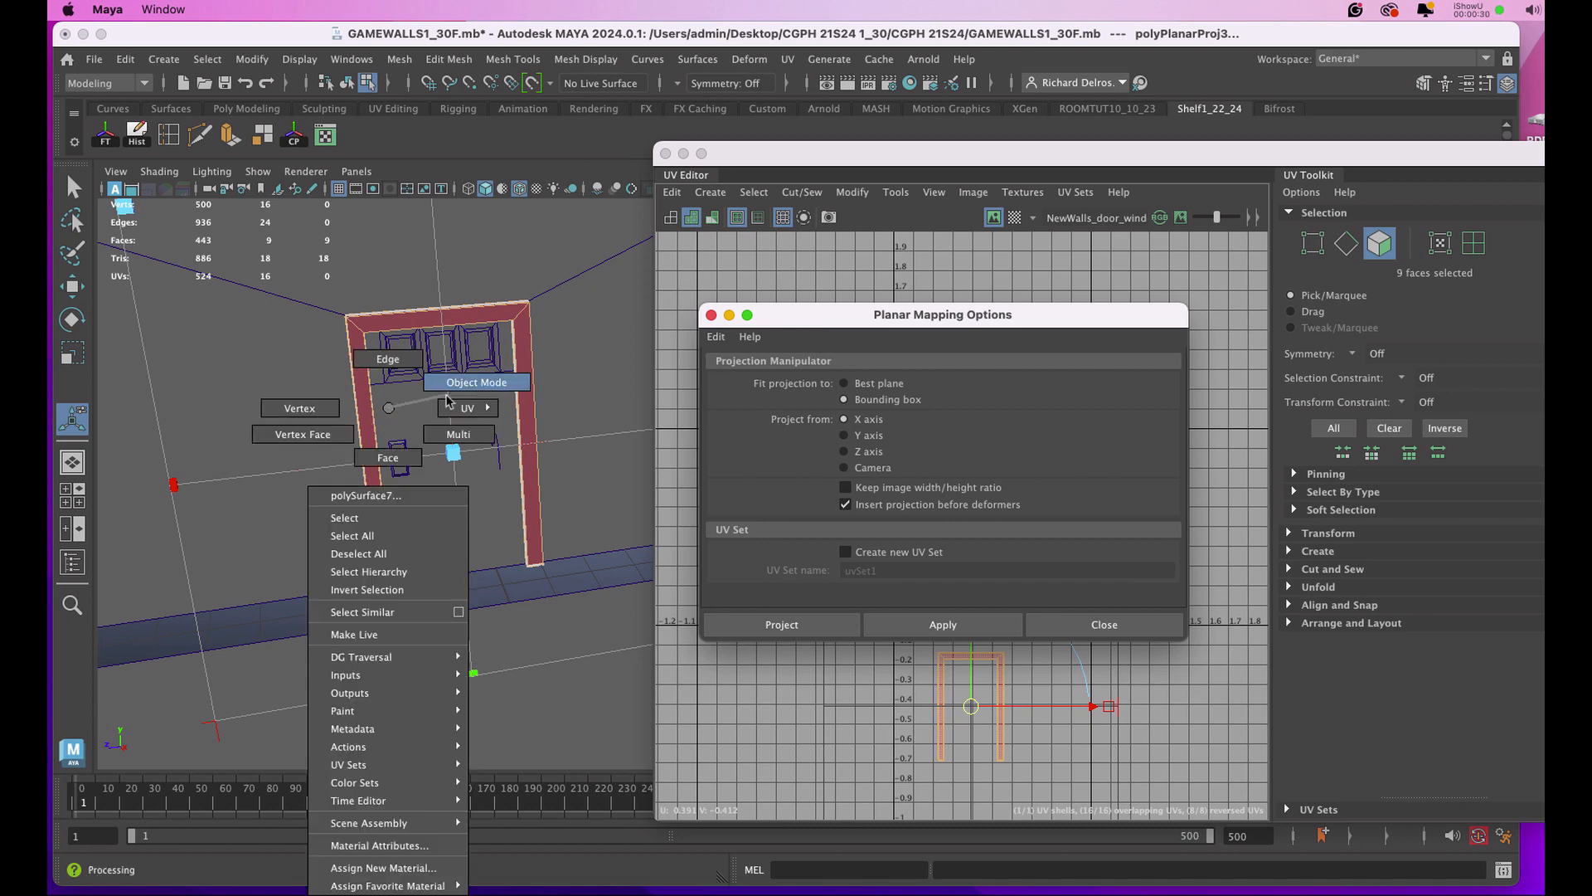
pyautogui.click(397, 457)
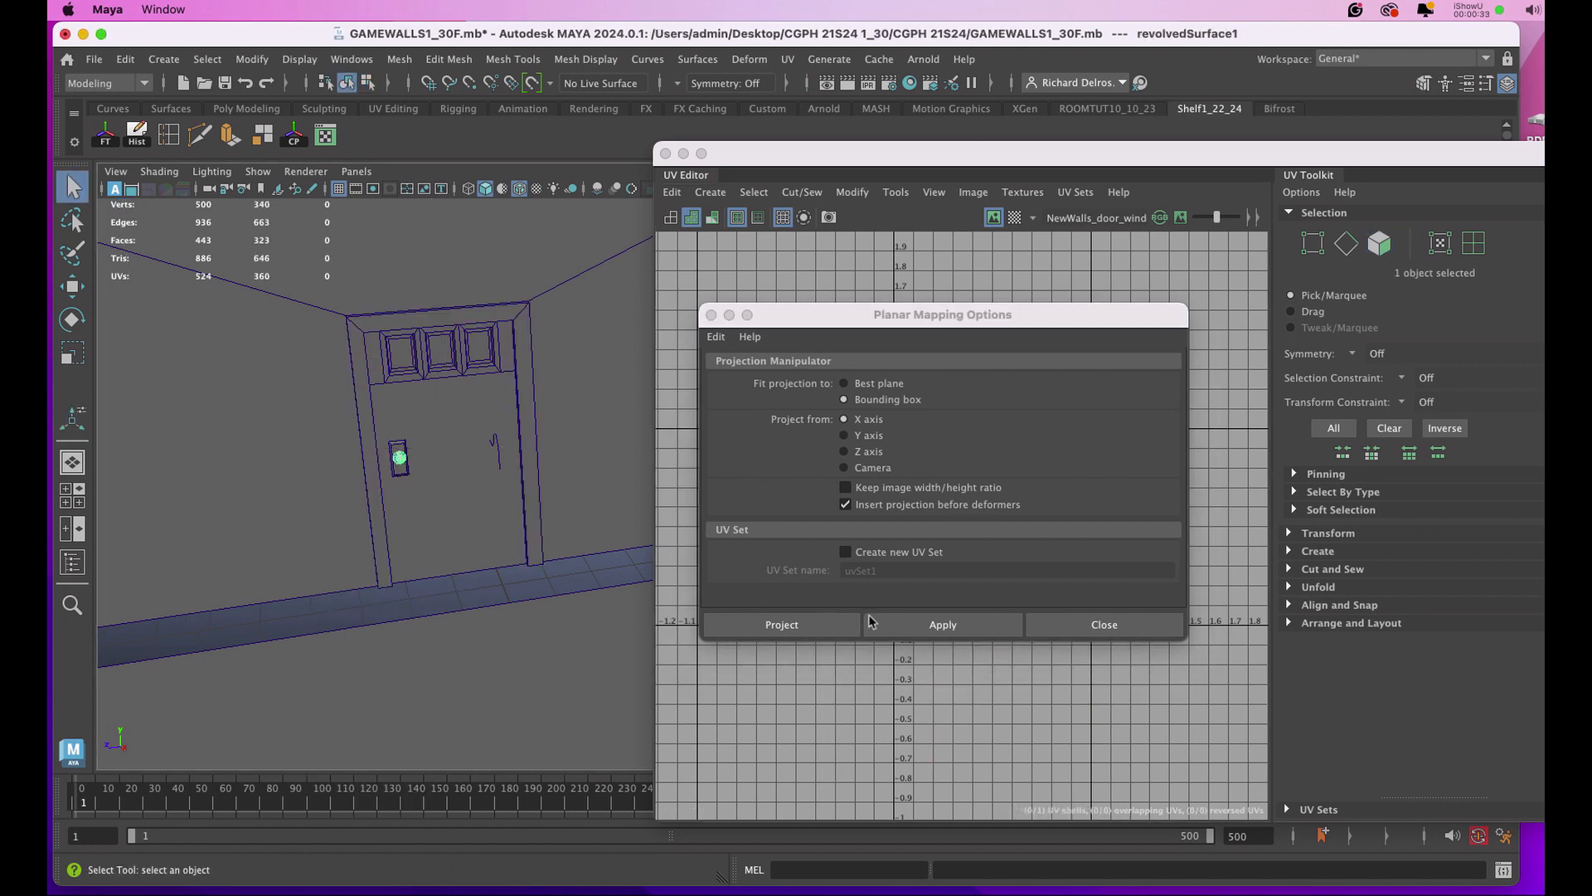
pyautogui.click(871, 622)
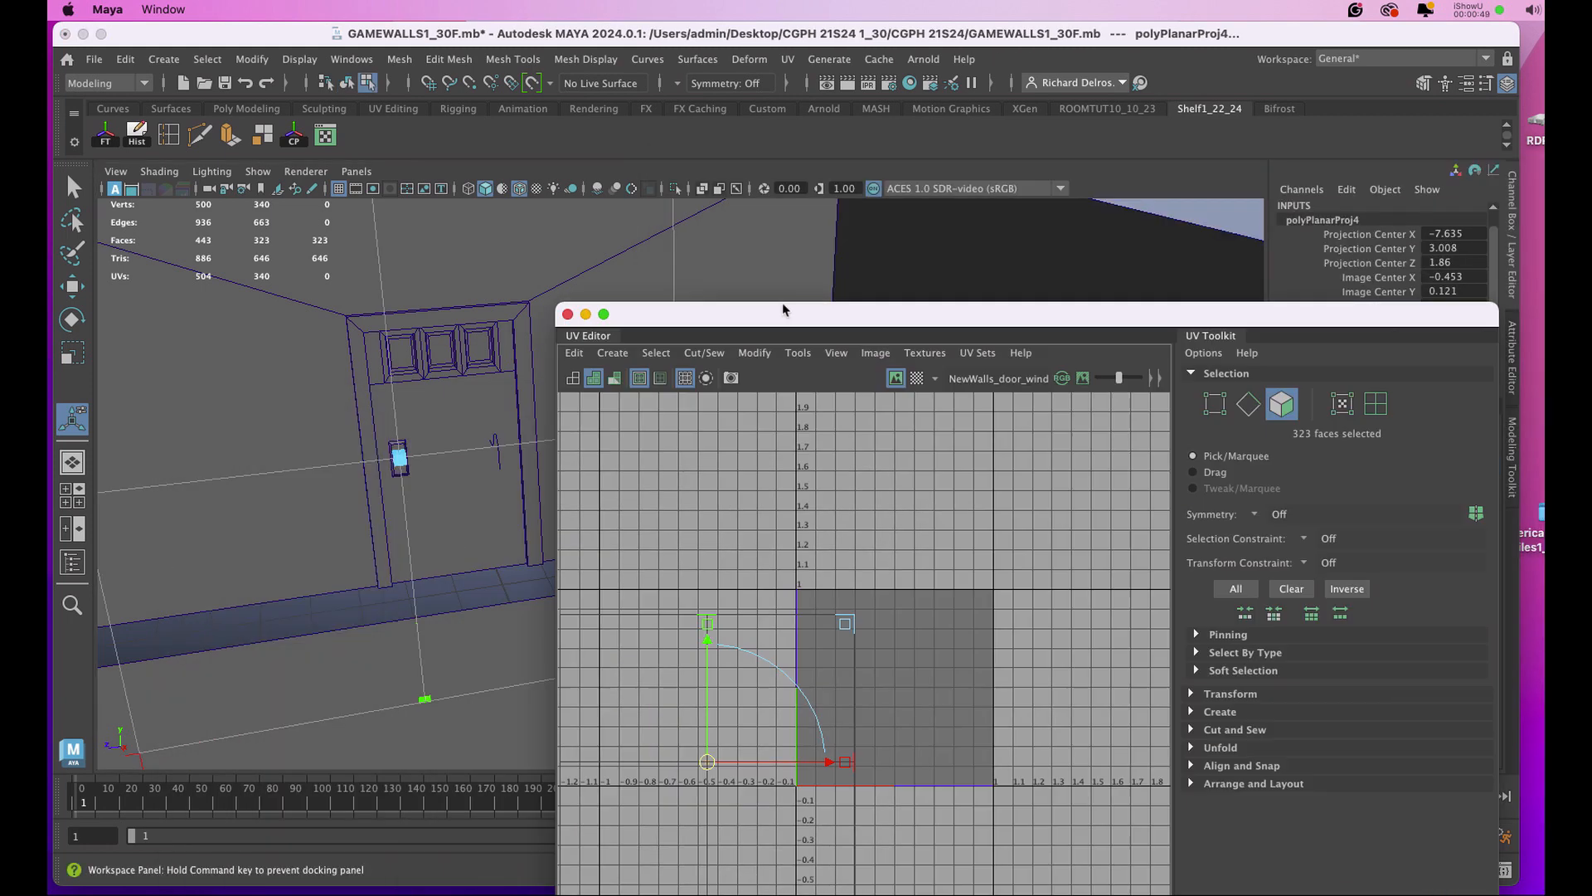
pyautogui.moveTo(476, 417); pyautogui.dragTo(512, 402, button='right')
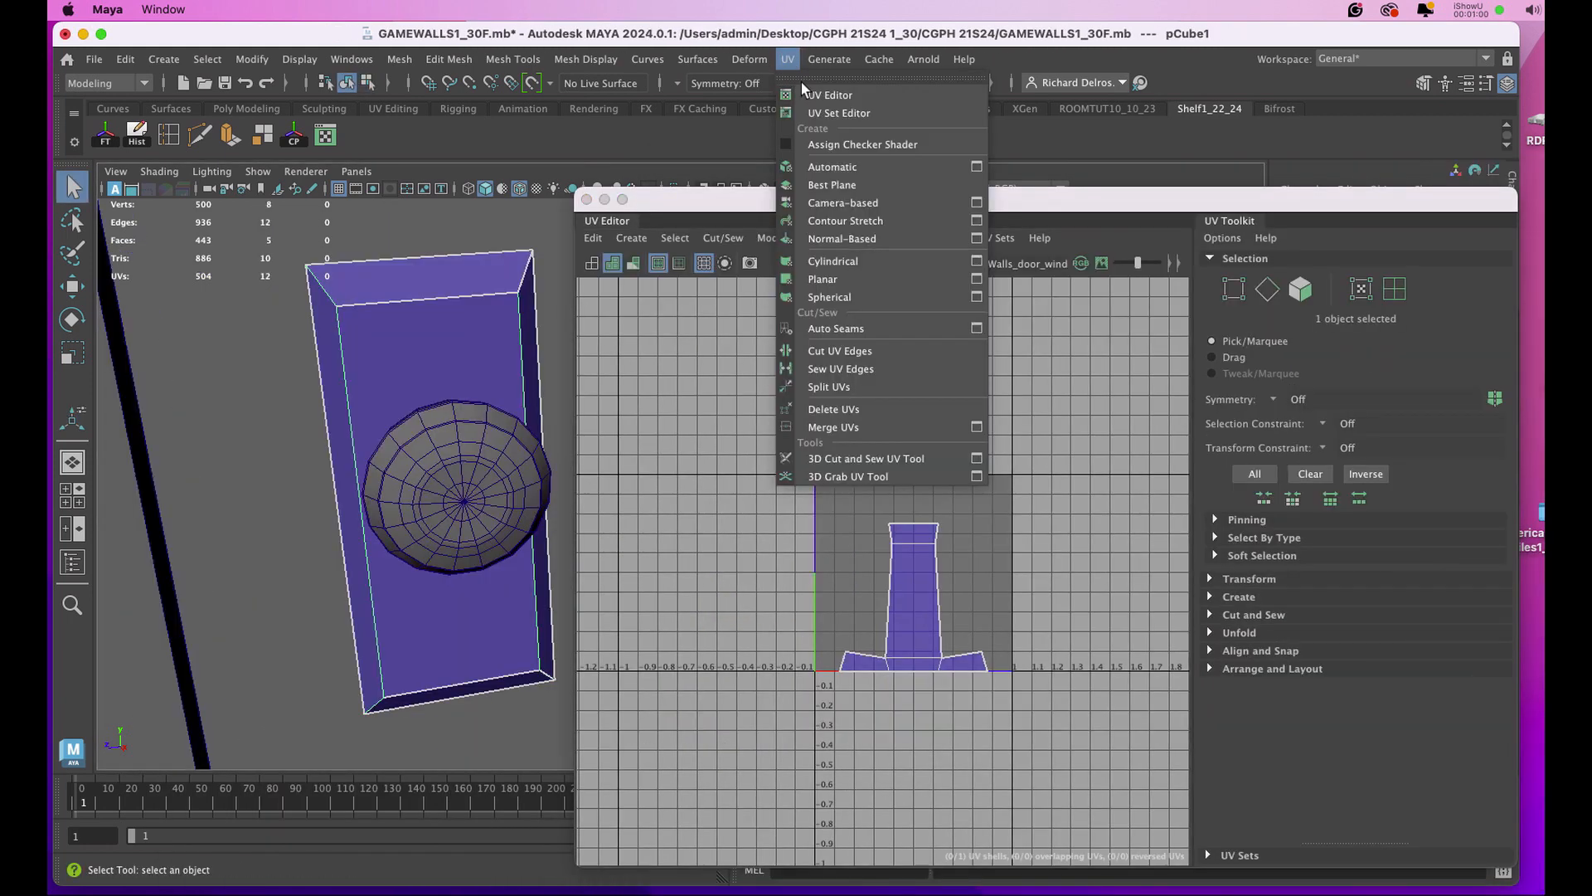
# Planar-map the knob's backplate from the X axis and move its UVs outside the 0–1 square, to about U -0.28, V -0.23.
pyautogui.click(830, 278)
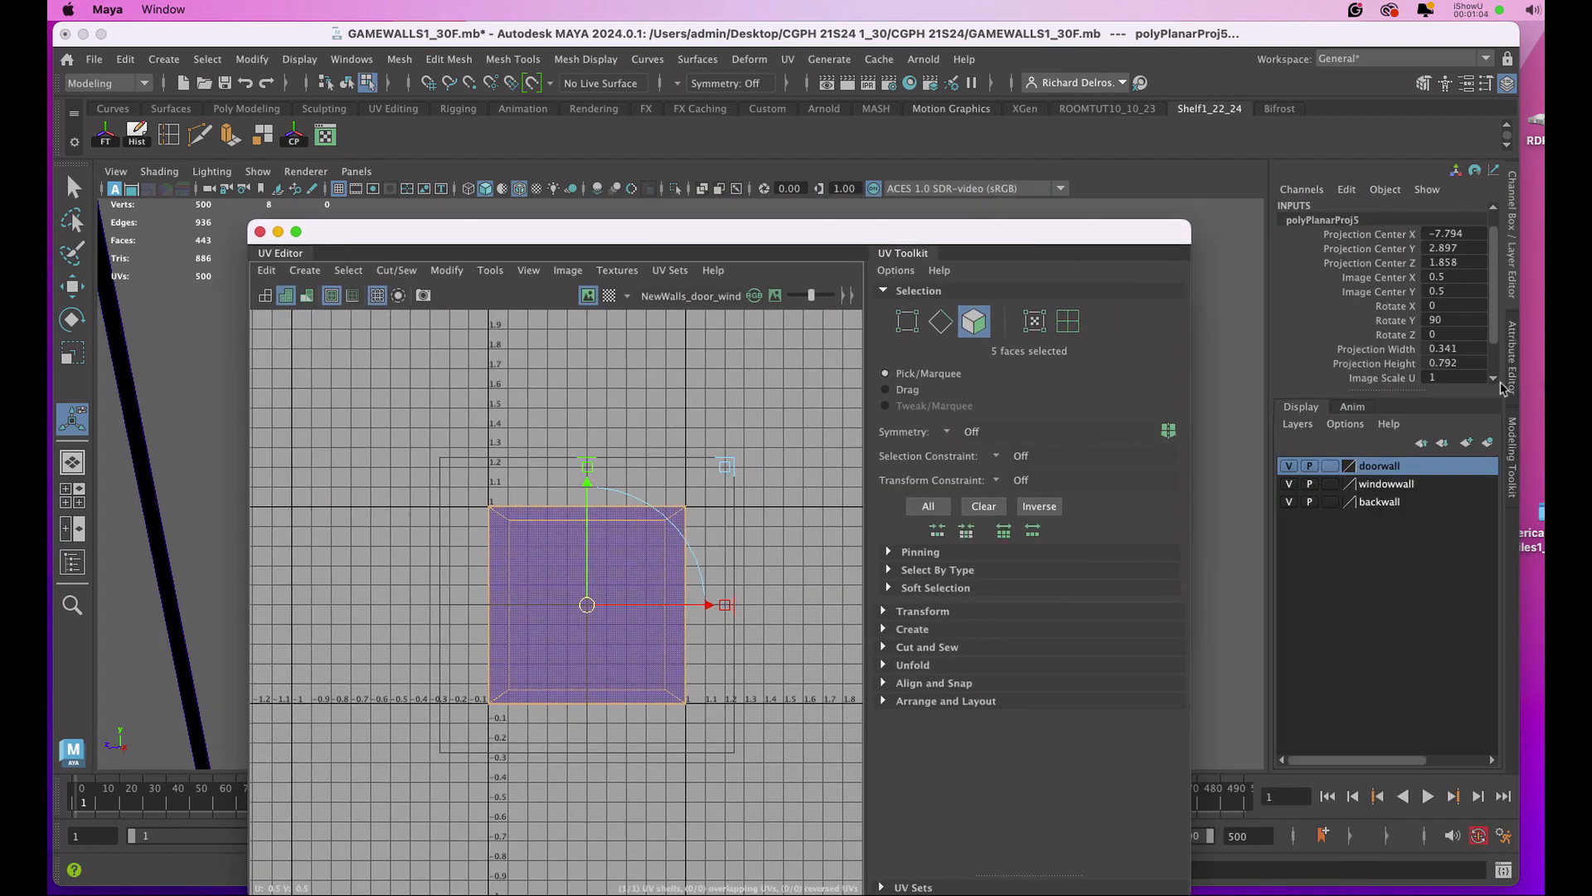
pyautogui.moveTo(521, 242); pyautogui.dragTo(792, 108)
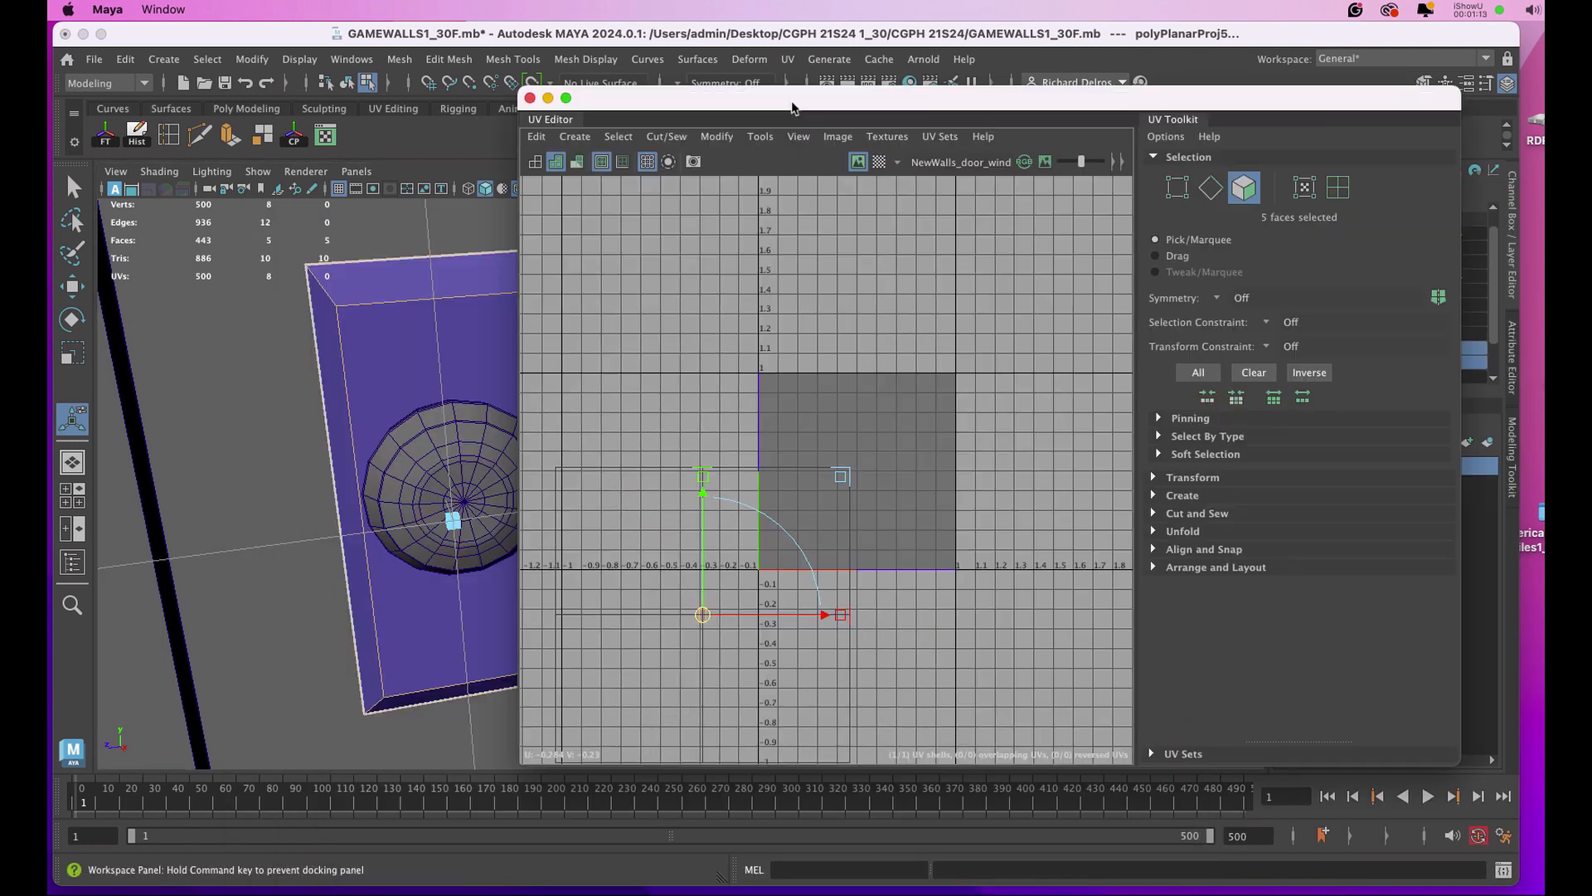
pyautogui.keyDown('alt'); pyautogui.moveTo(415, 515); pyautogui.dragTo(300, 273, button='right'); pyautogui.keyUp('alt')
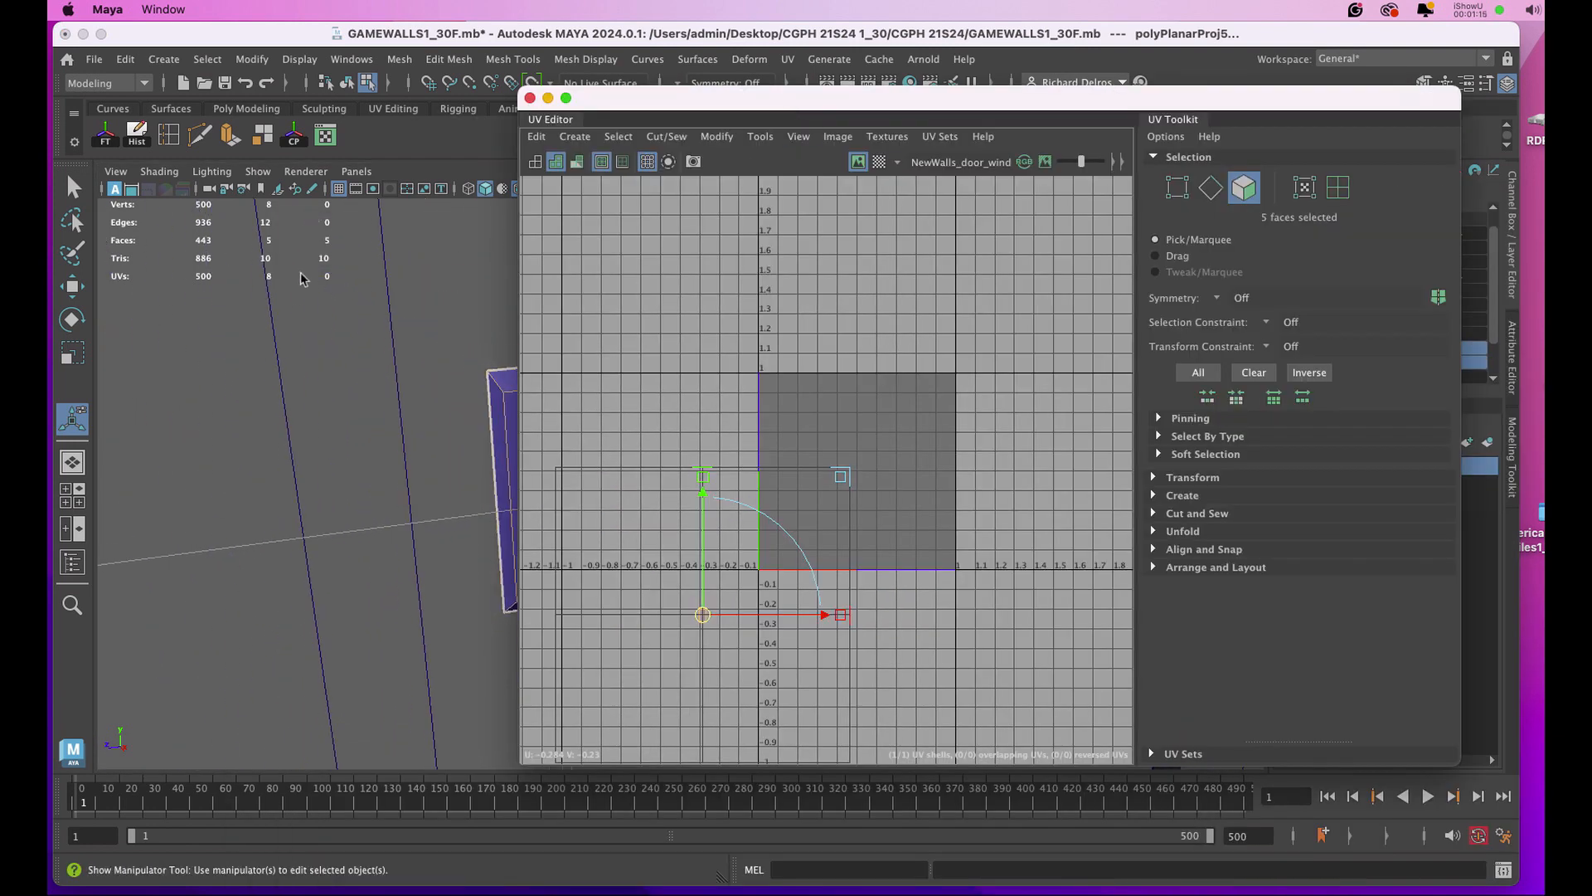
# Close the UV Editor and select the faces of the door panel behind the knob.
pyautogui.click(531, 99)
pyautogui.click(708, 314)
pyautogui.doubleClick(703, 341)
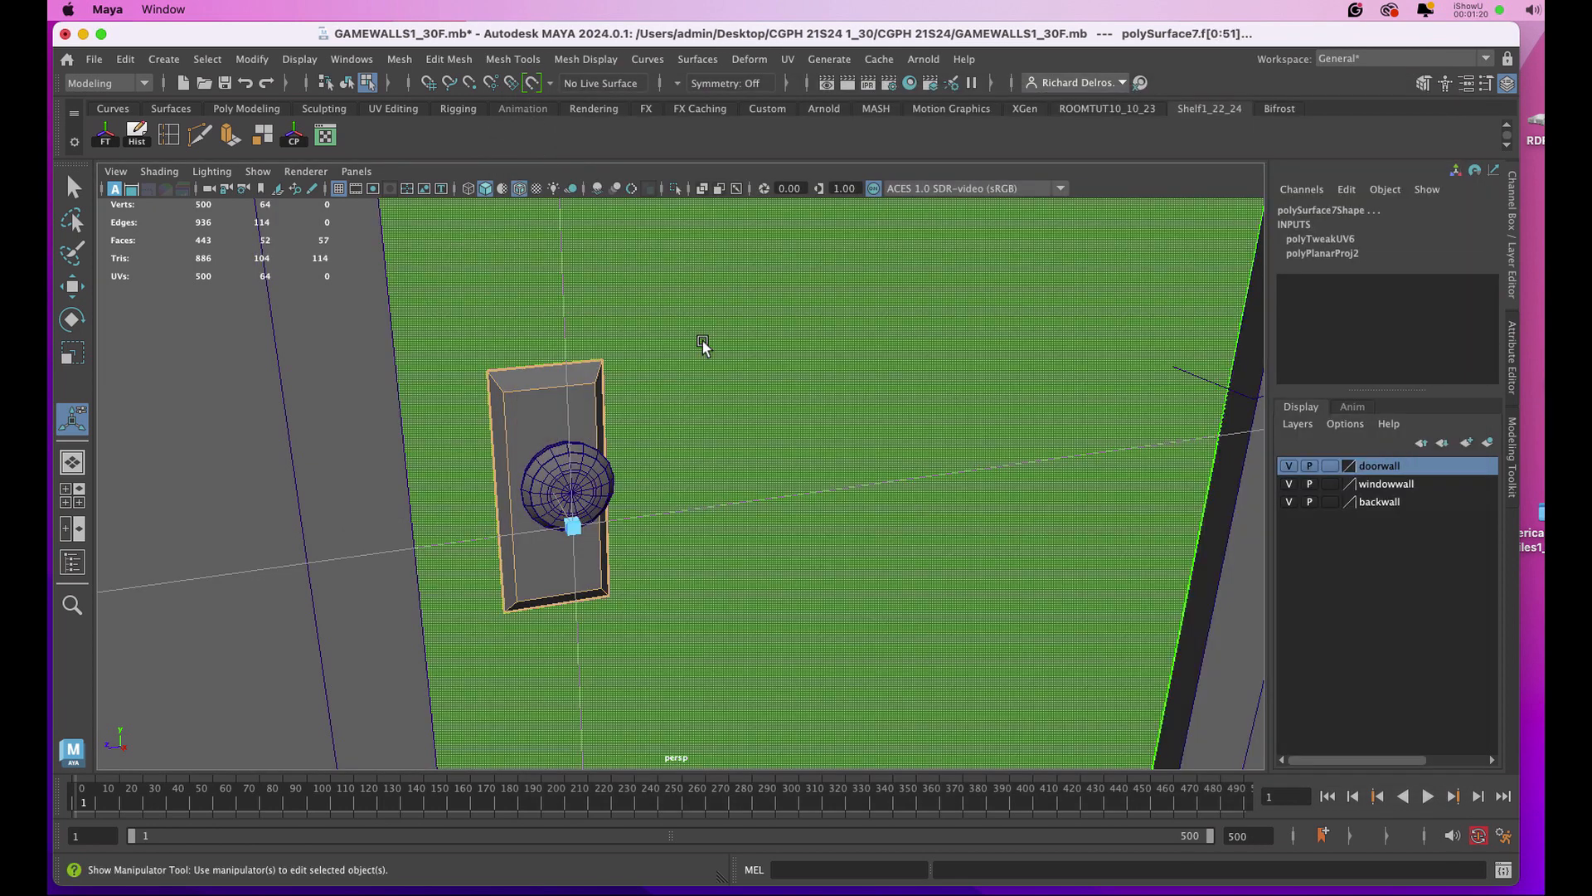
# Select all of the room's wall, window and door objects and open their combined UV layout in the UV Editor.
pyautogui.press('a')
pyautogui.moveTo(768, 366); pyautogui.dragTo(838, 338, button='right')
pyautogui.press('q')
pyautogui.keyDown('alt'); pyautogui.moveTo(445, 312); pyautogui.dragTo(536, 283); pyautogui.keyUp('alt')
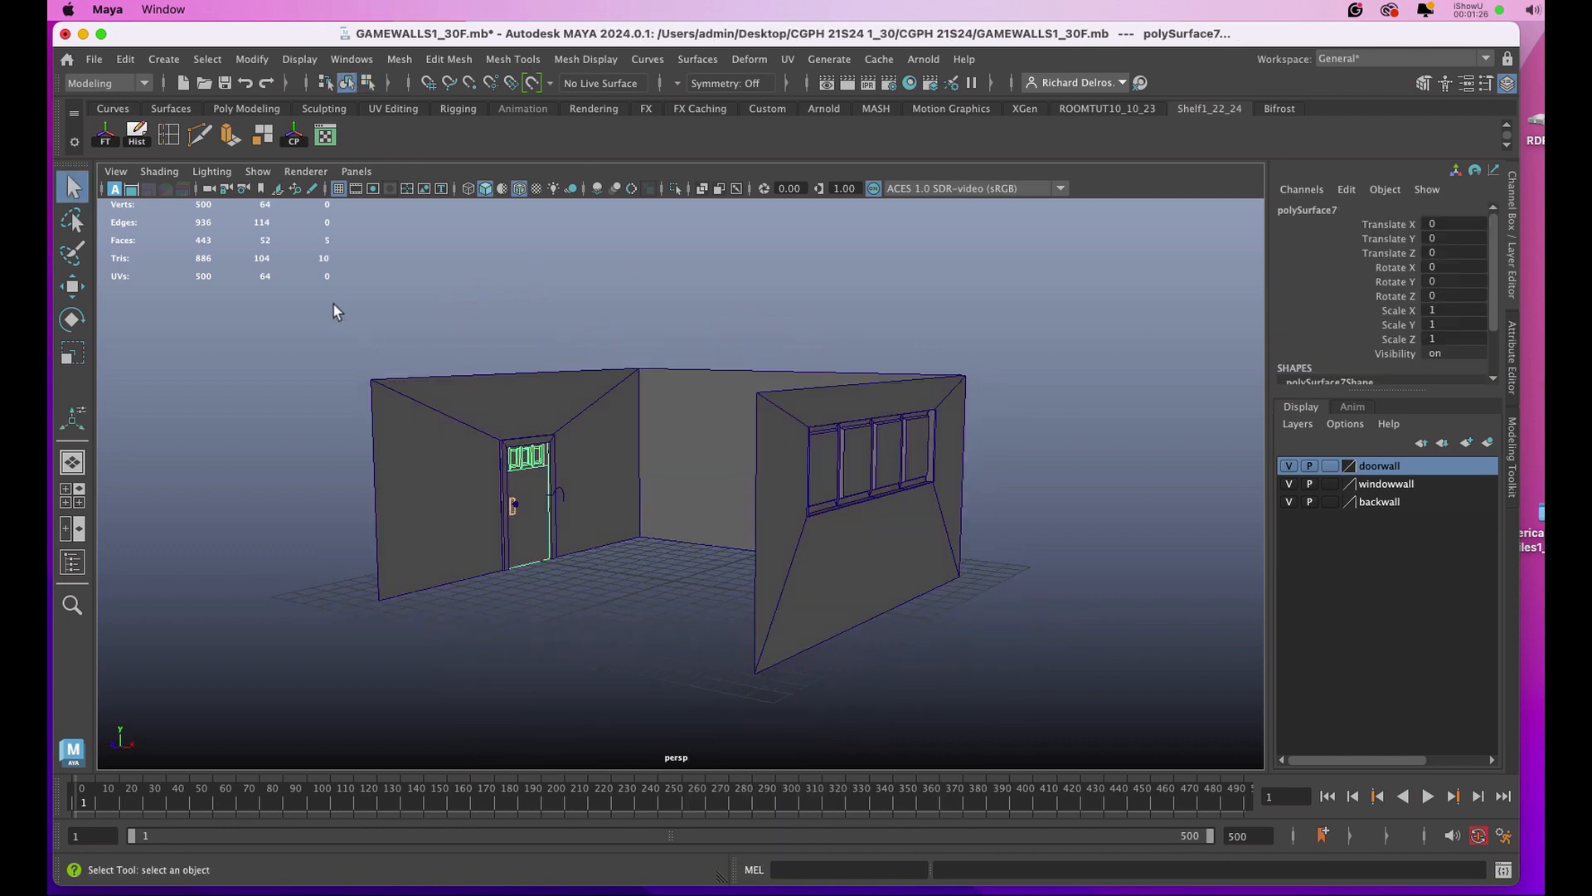
pyautogui.moveTo(333, 302); pyautogui.dragTo(1025, 684)
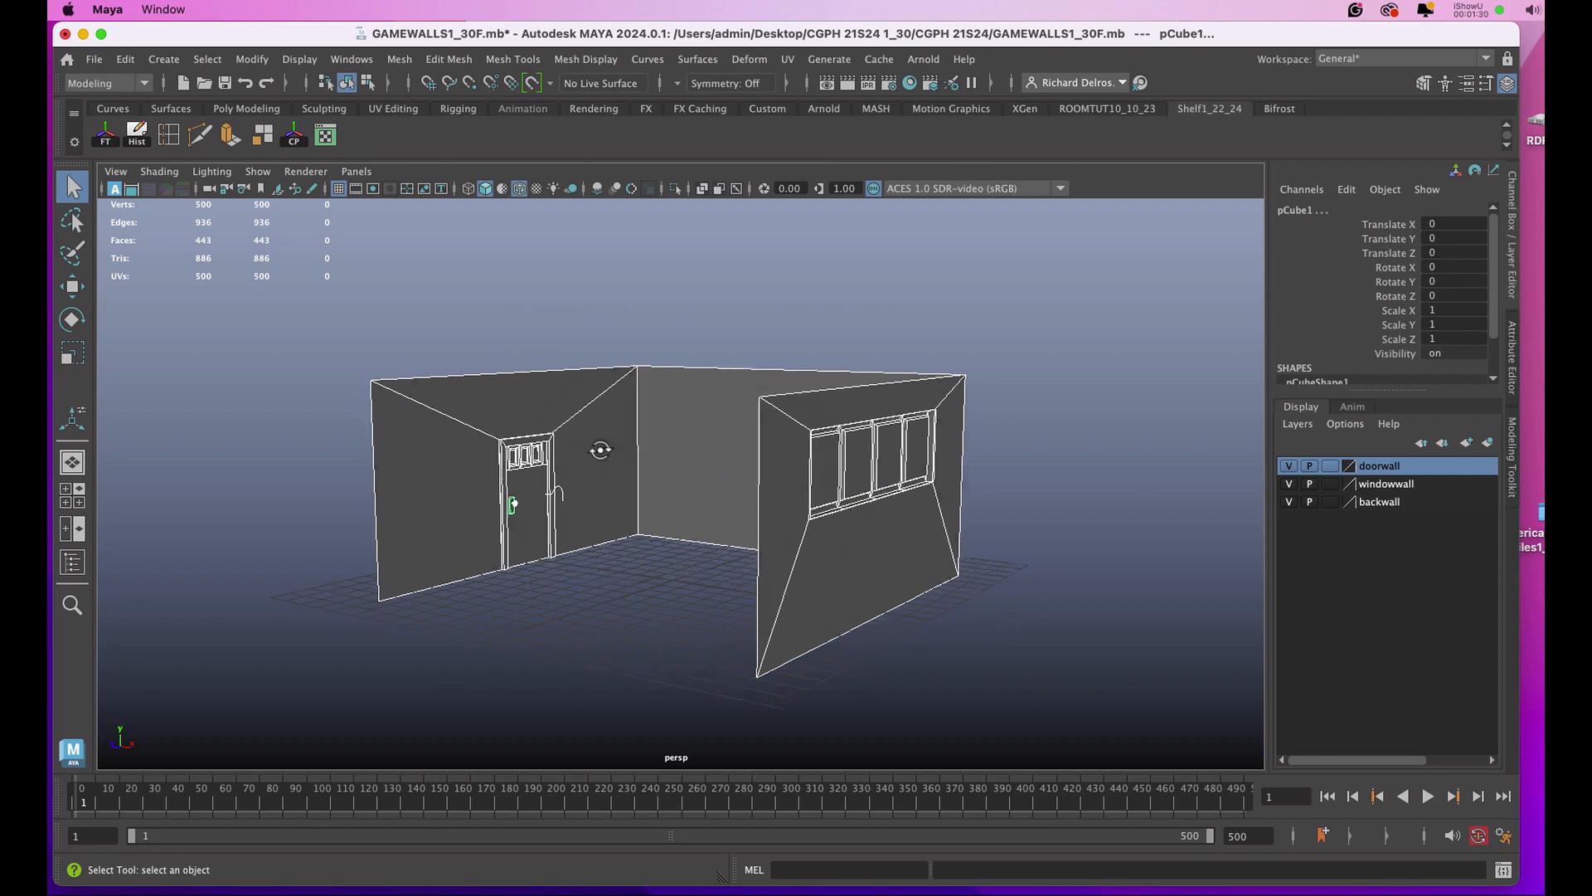
pyautogui.keyDown('alt'); pyautogui.moveTo(609, 452); pyautogui.dragTo(455, 295); pyautogui.keyUp('alt')
pyautogui.click(325, 137)
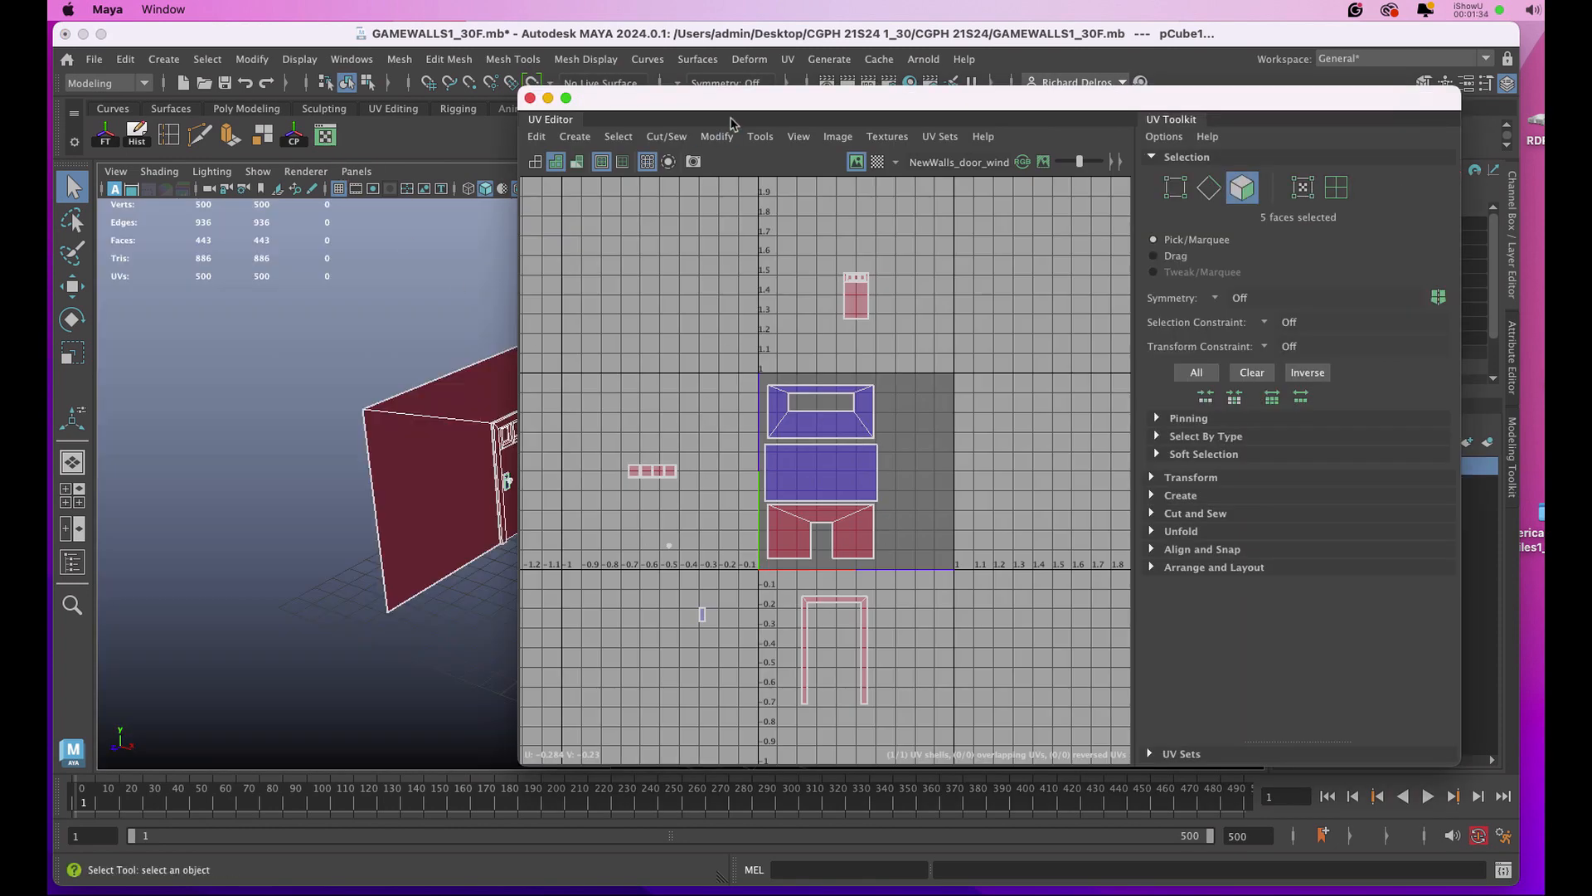
pyautogui.moveTo(729, 103); pyautogui.dragTo(711, 110)
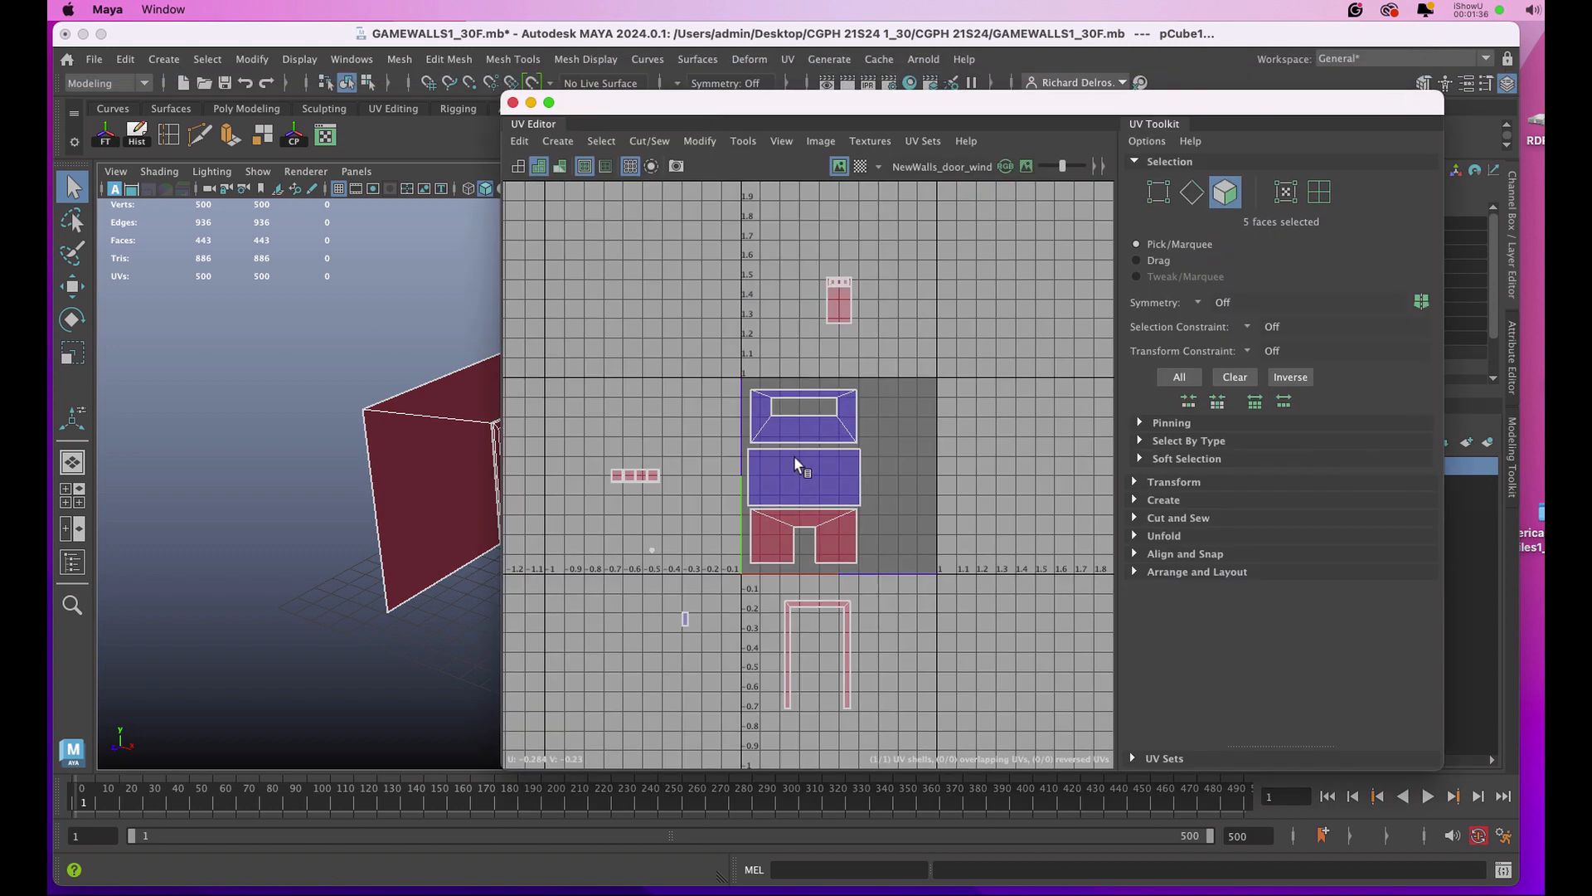
# Move the window panes' UV shell into the 0–1 square beside the window wall's shell, to about U 0.80, V 0.88.
pyautogui.scroll(5, 794, 455)
pyautogui.scroll(-2, 793, 455)
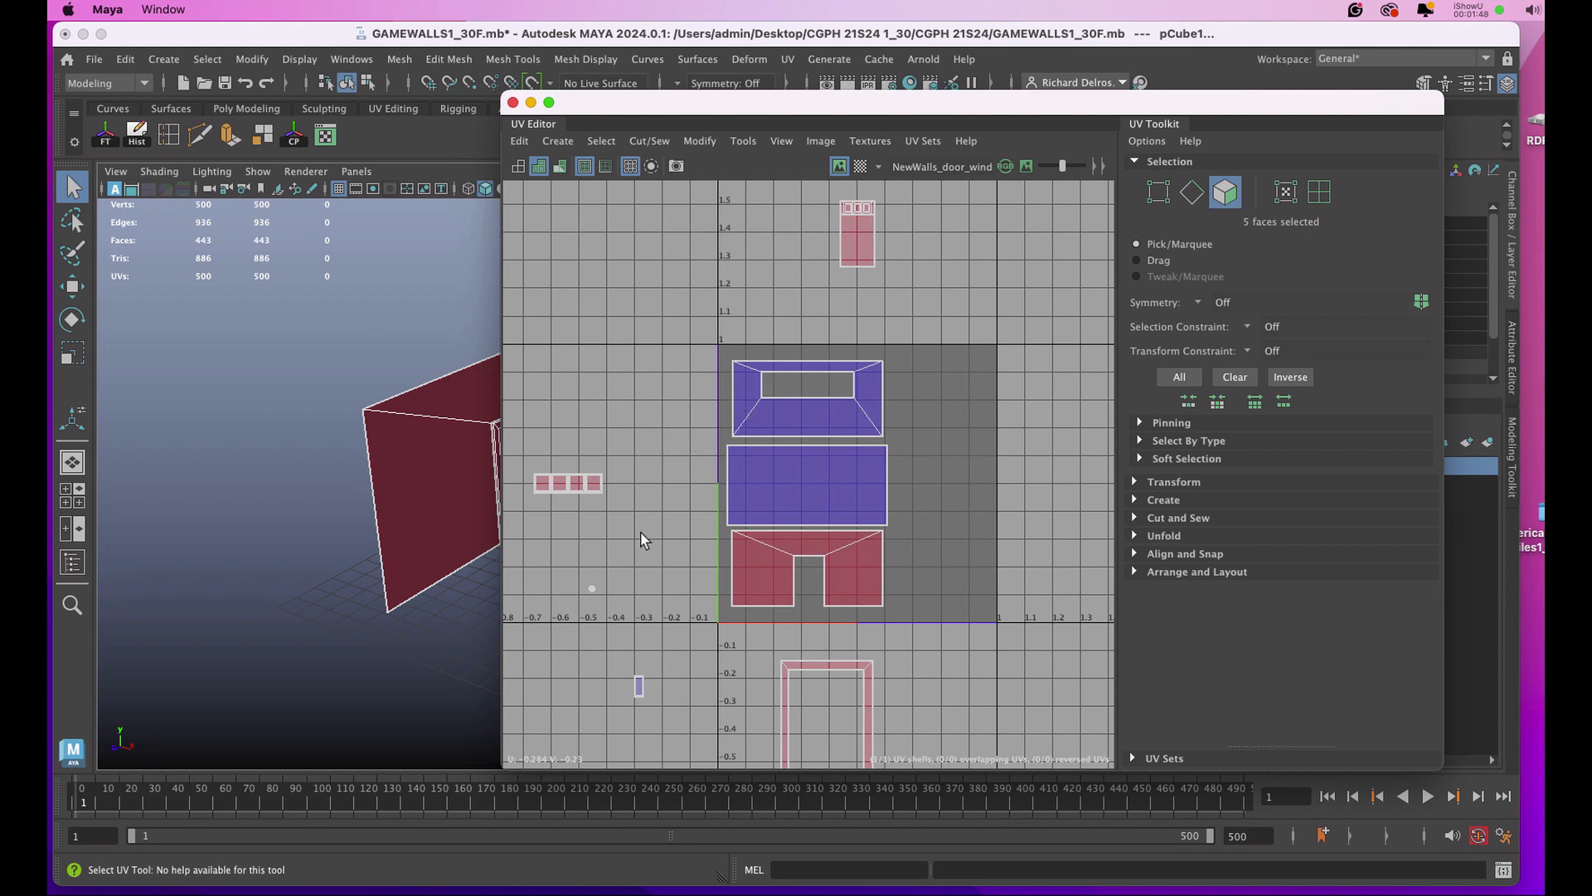
pyautogui.rightClick(582, 486)
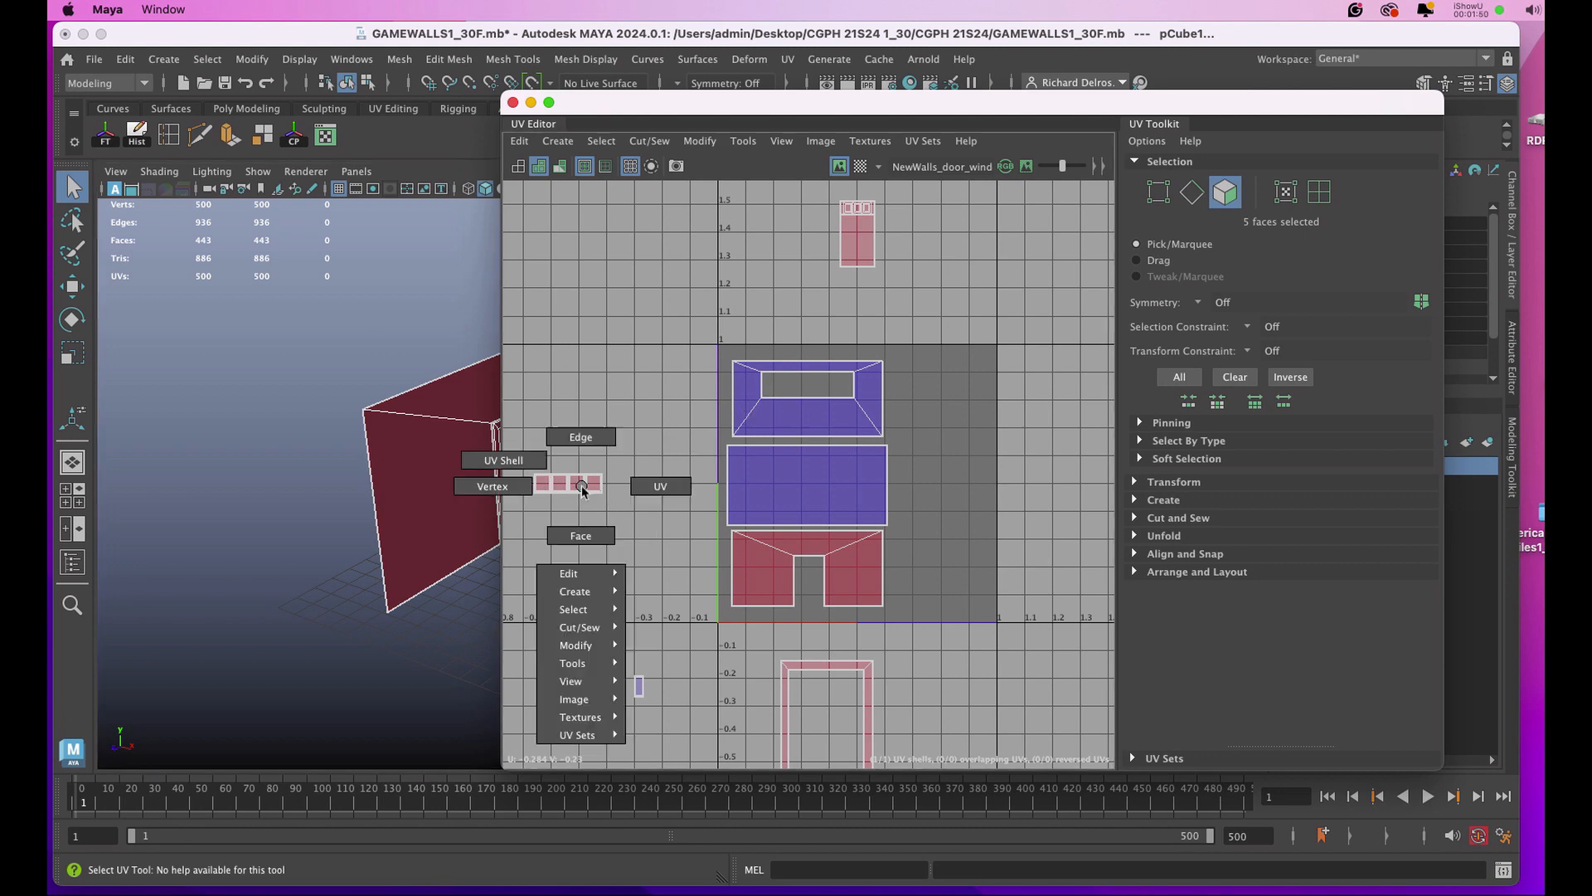
pyautogui.moveTo(582, 486); pyautogui.dragTo(509, 463, button='right')
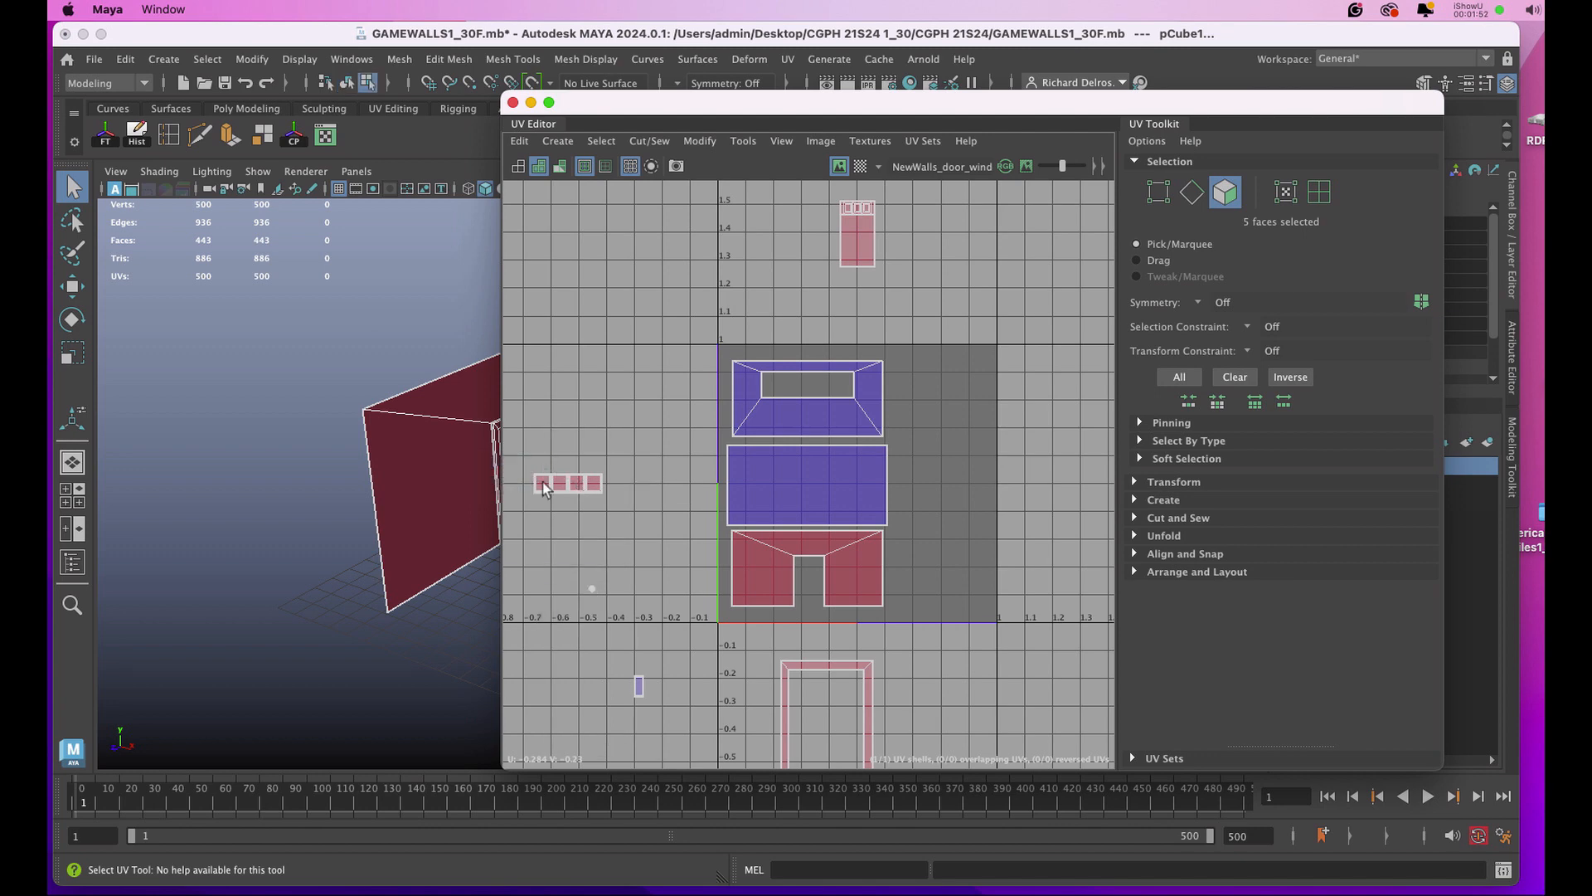
pyautogui.click(572, 484)
pyautogui.press('w')
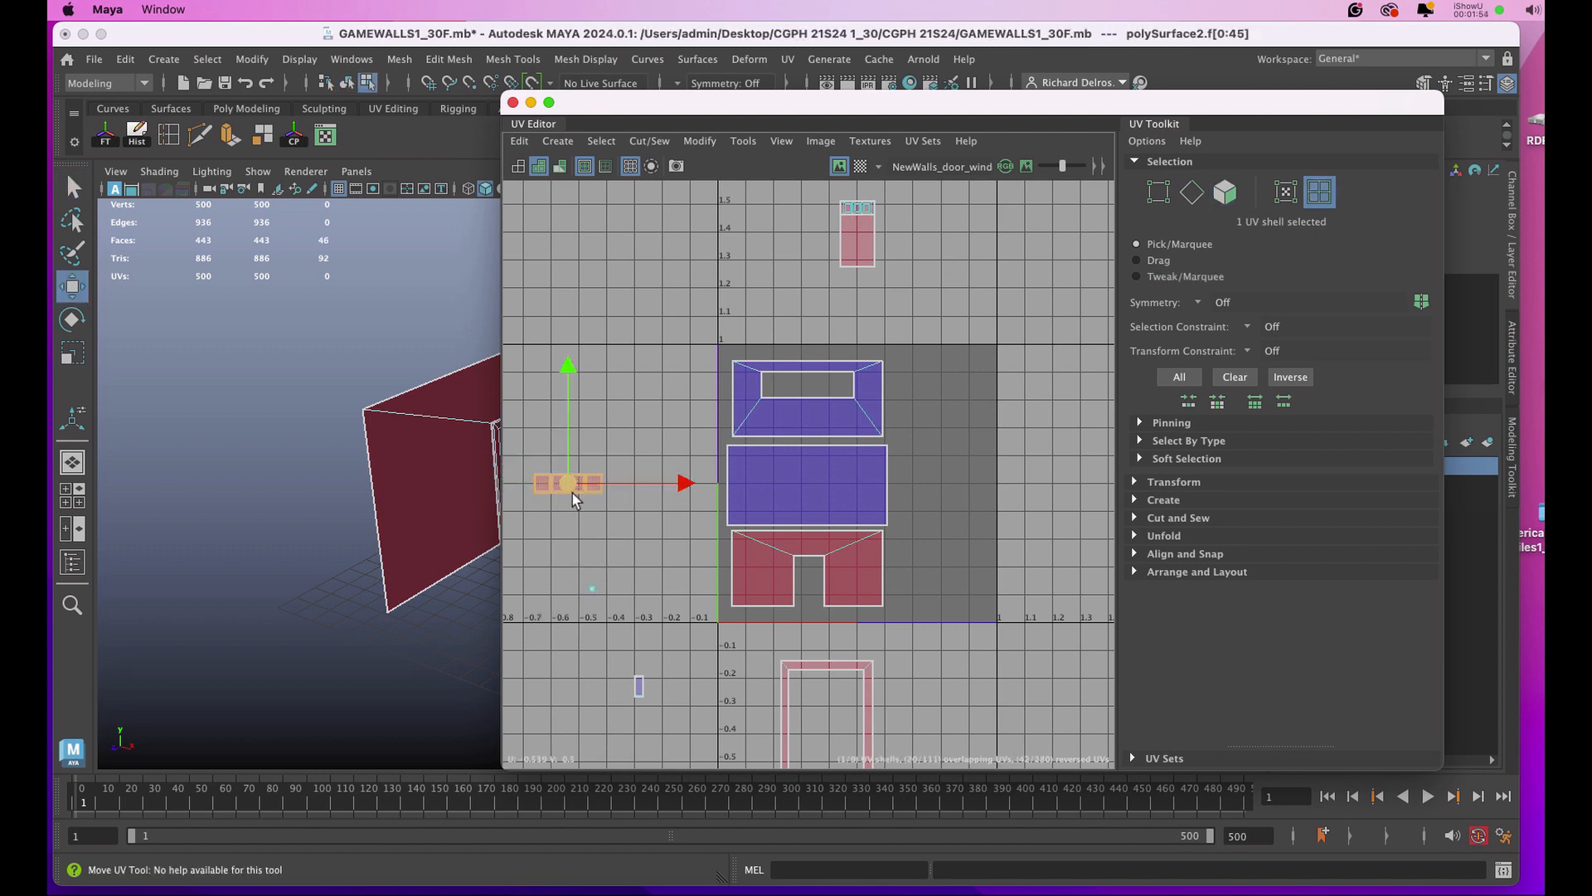
pyautogui.moveTo(571, 481); pyautogui.dragTo(940, 370)
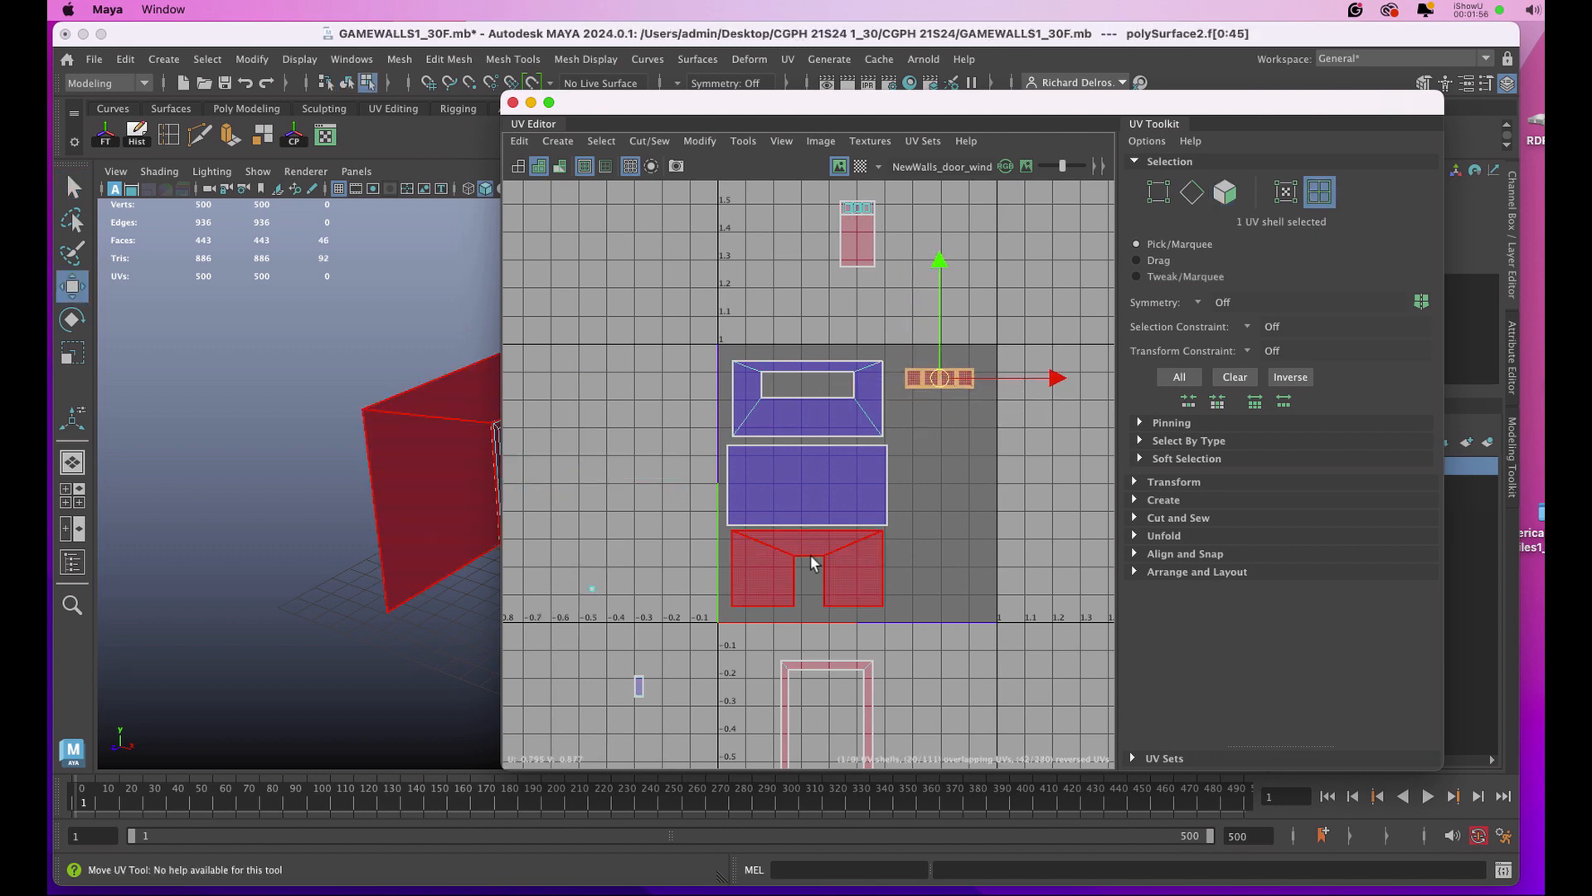
# Move the door's UV shells to about U 0.77, V 0.66, and the knob and backplate shells to about U 0.65, V 0.55.
pyautogui.click(858, 237)
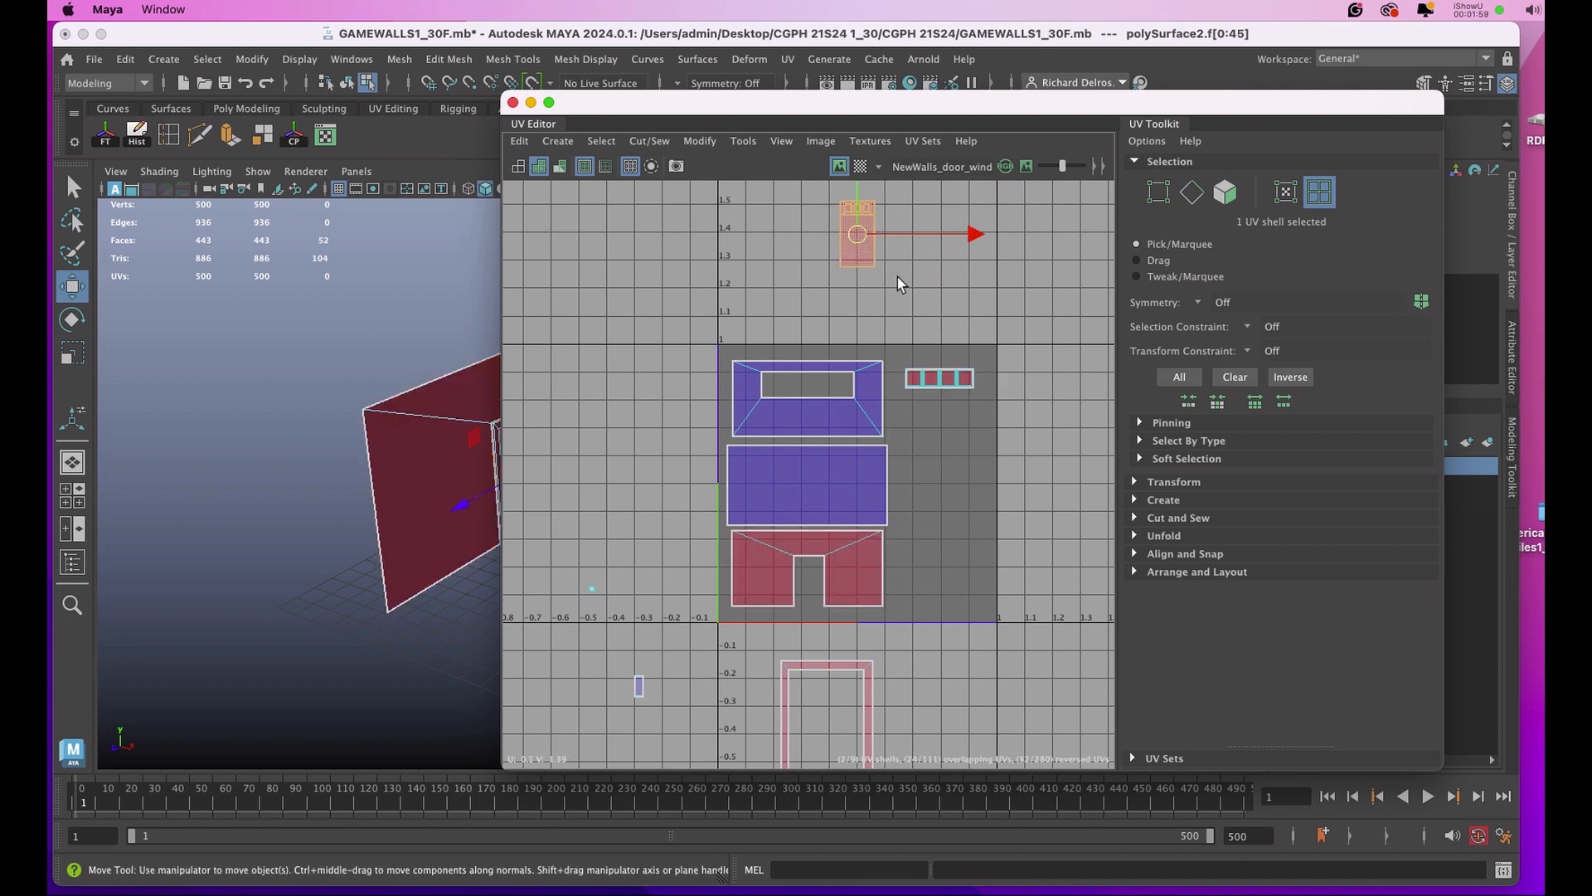
pyautogui.moveTo(862, 241); pyautogui.dragTo(933, 440)
pyautogui.keyDown('alt'); pyautogui.moveTo(837, 538); pyautogui.dragTo(835, 473, button='middle'); pyautogui.keyUp('alt')
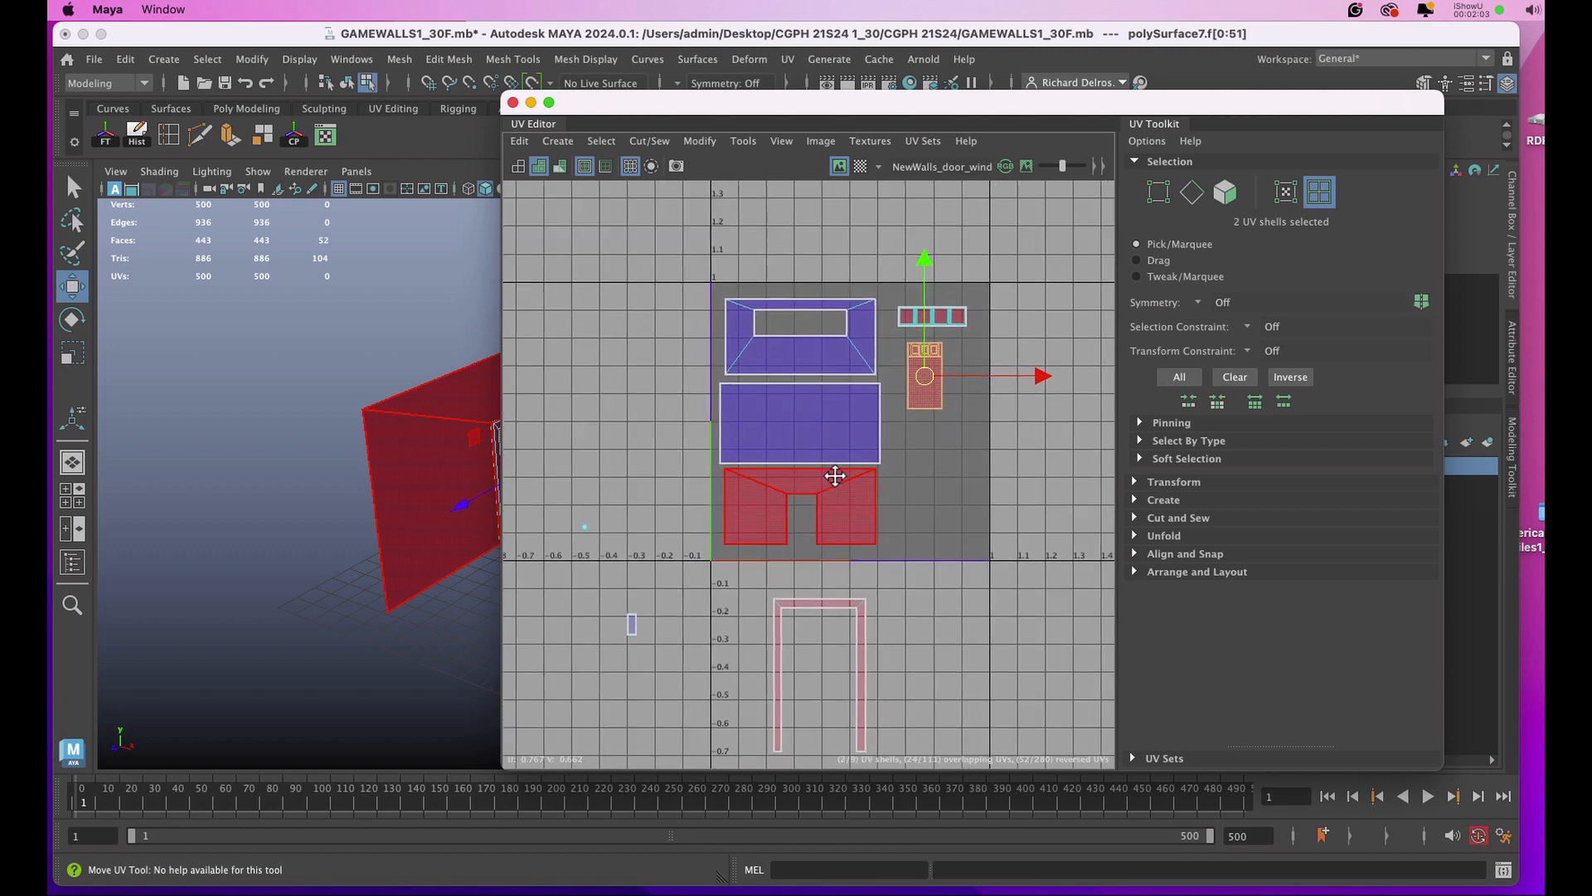
pyautogui.click(619, 447)
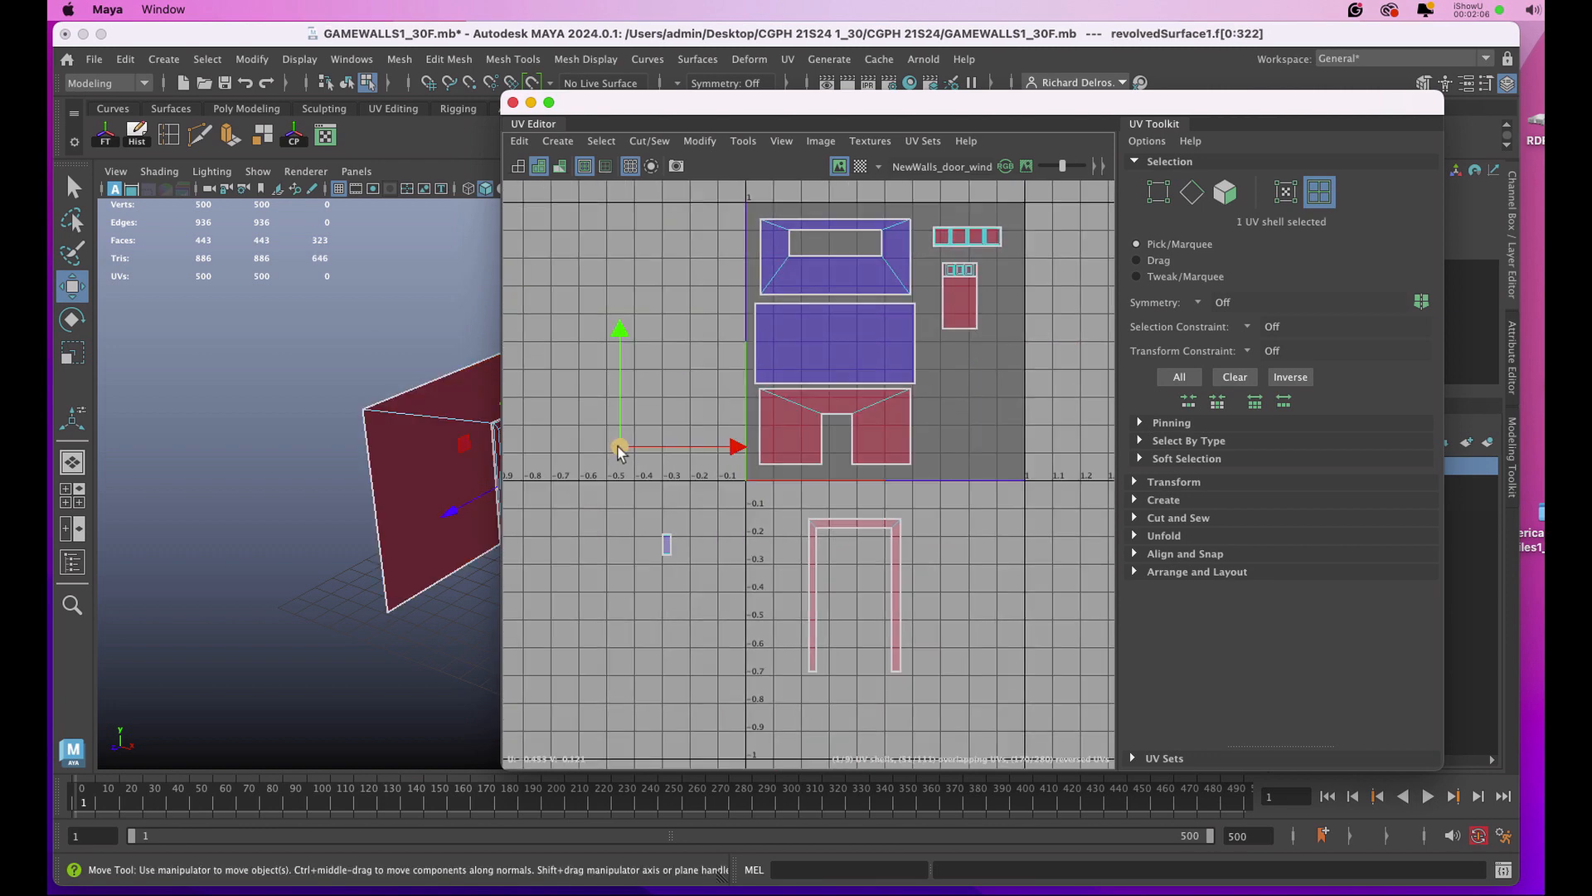
pyautogui.moveTo(618, 448); pyautogui.dragTo(927, 326)
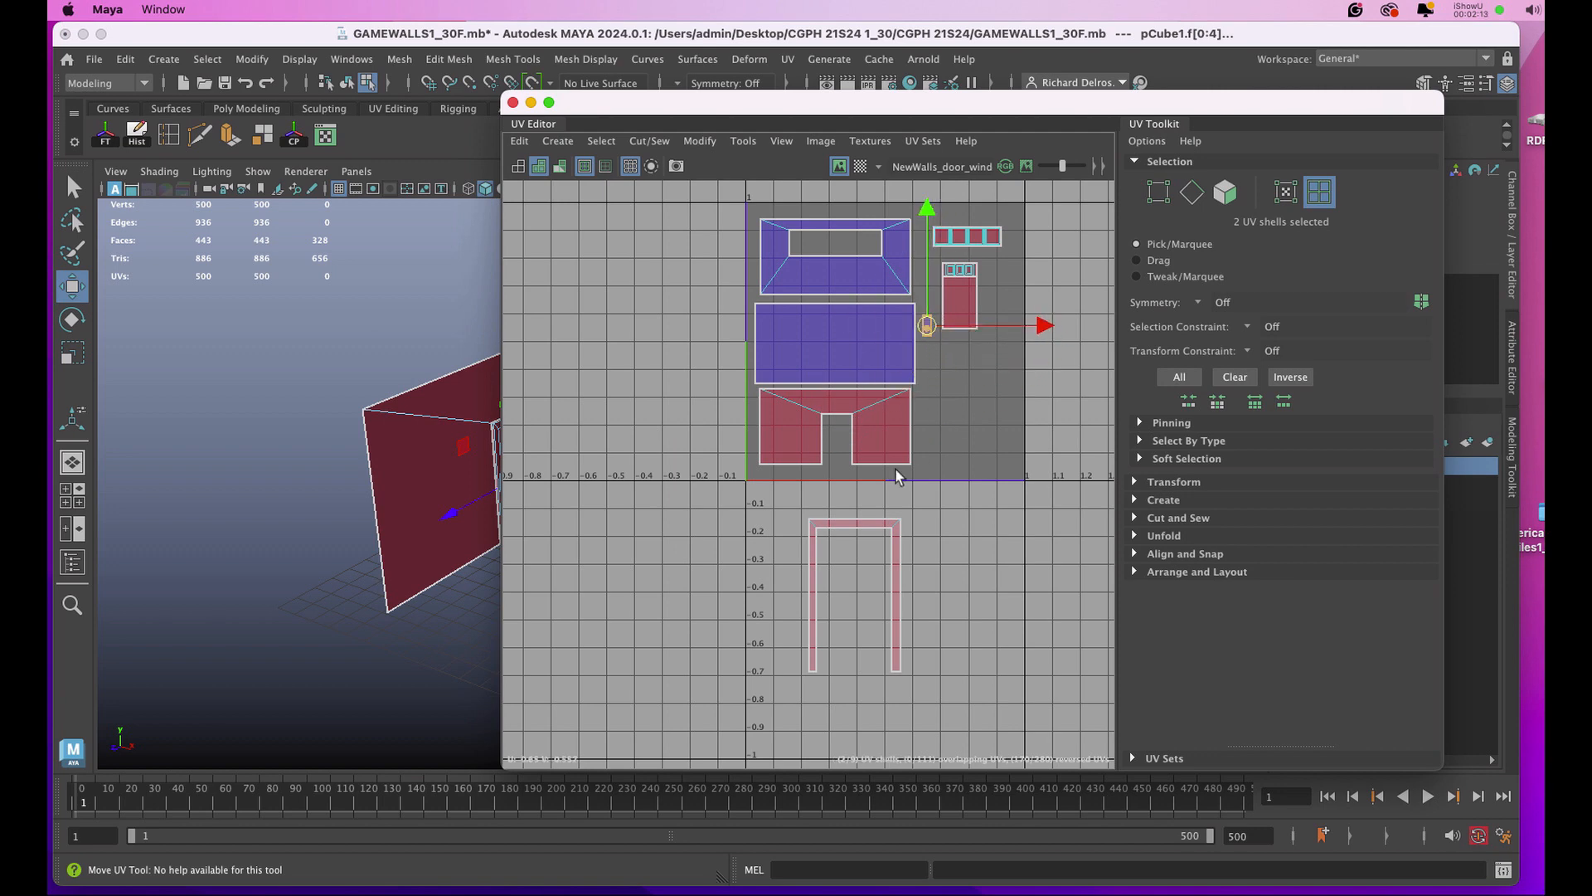
# Move the door frame's UV shell inside the 0–1 square and scale it down to fit below the door's shell.
pyautogui.click(846, 526)
pyautogui.moveTo(850, 595); pyautogui.dragTo(933, 402)
pyautogui.press('r')
# Reselect all nine wall, window and door objects so the UV Editor displays the complete layout.
pyautogui.moveTo(440, 428); pyautogui.dragTo(484, 400, button='right')
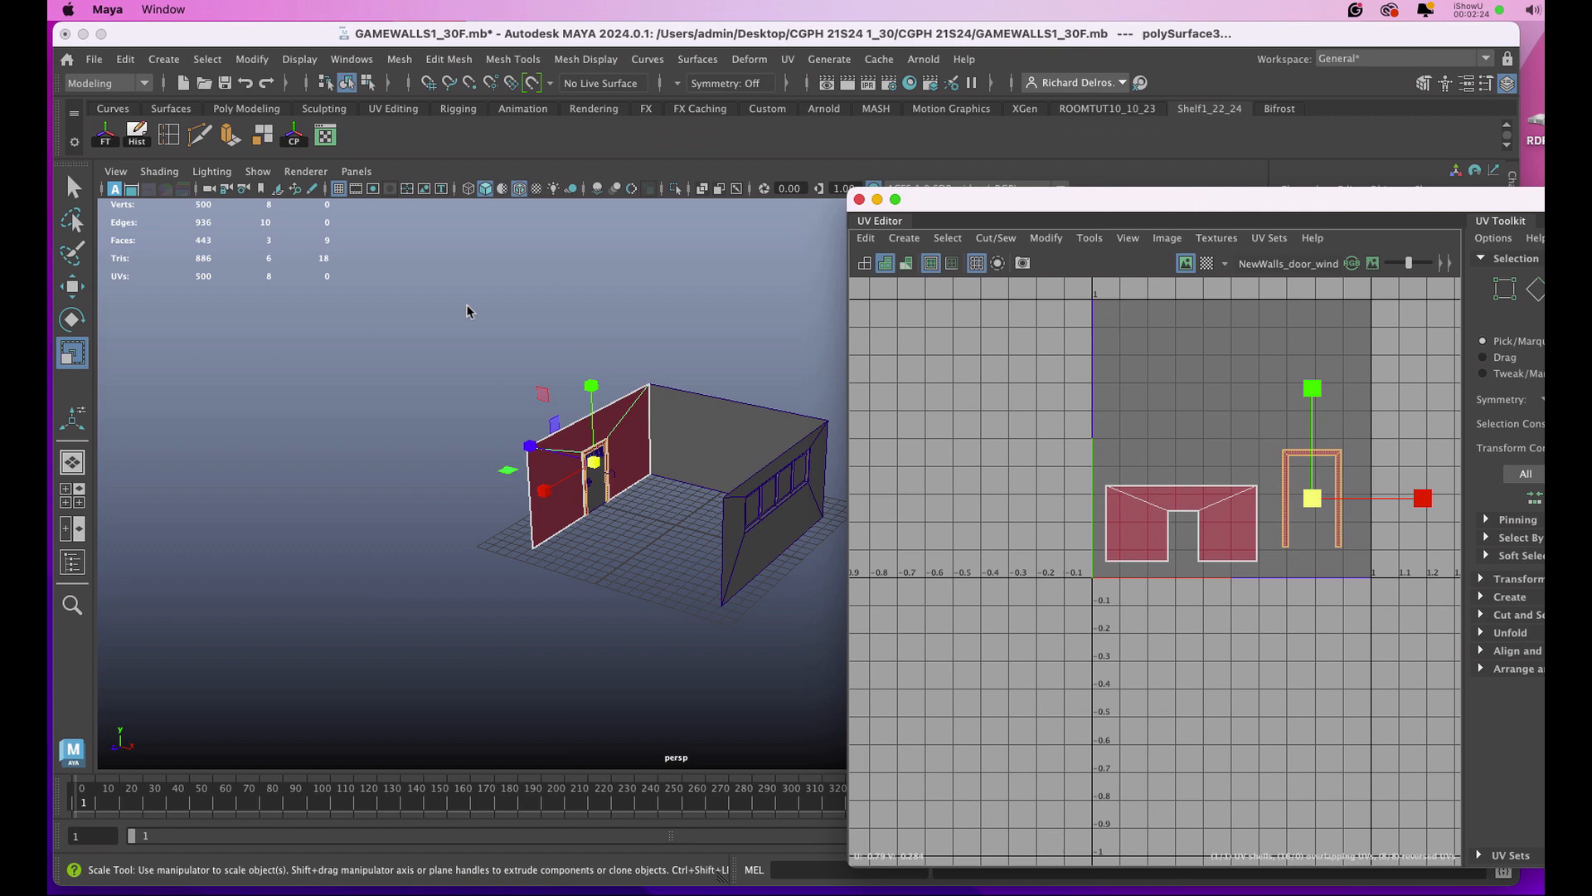
pyautogui.moveTo(468, 313); pyautogui.dragTo(823, 634)
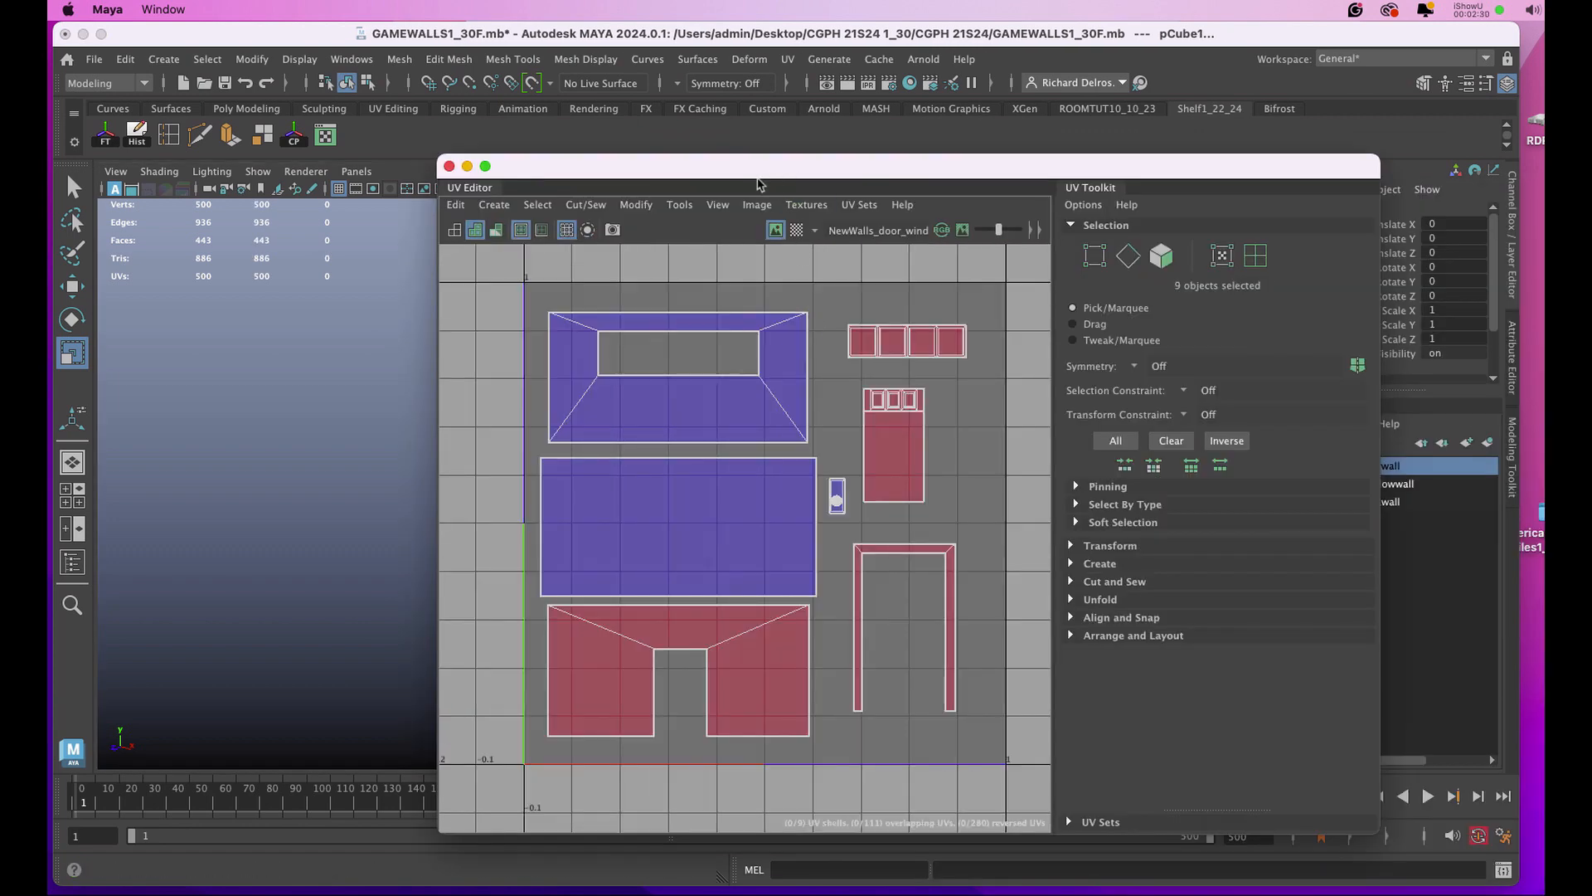
pyautogui.moveTo(757, 174); pyautogui.dragTo(773, 142)
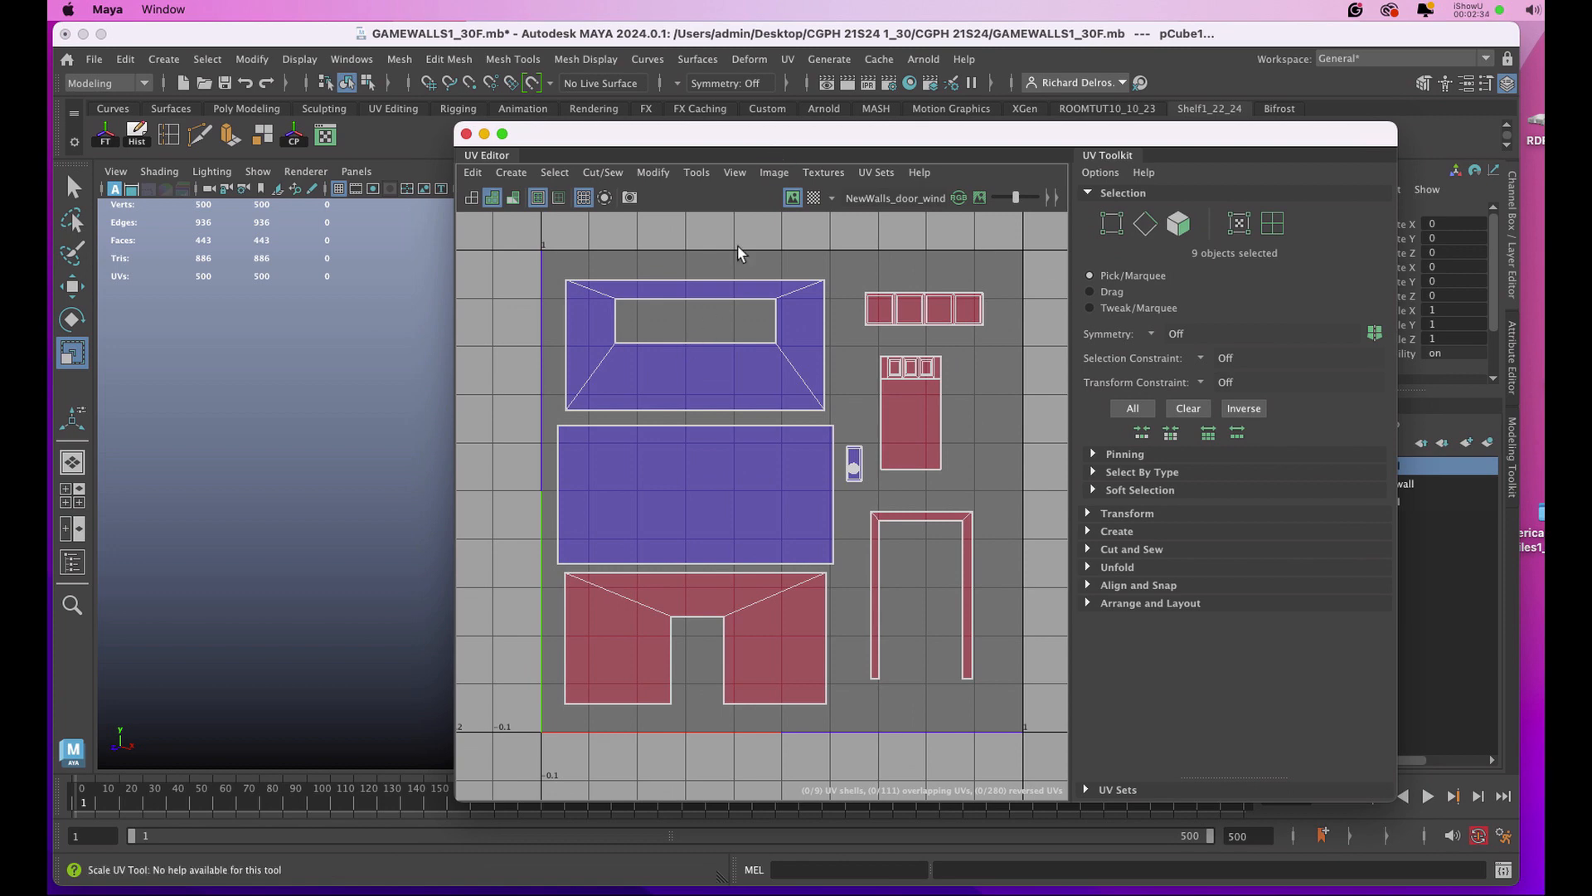
# Export a 3000 × 3000 px PNG UV snapshot of the layout as GamewallUvs2_2 in the CGPH 21S24 1_30 desktop folder.
pyautogui.click(773, 172)
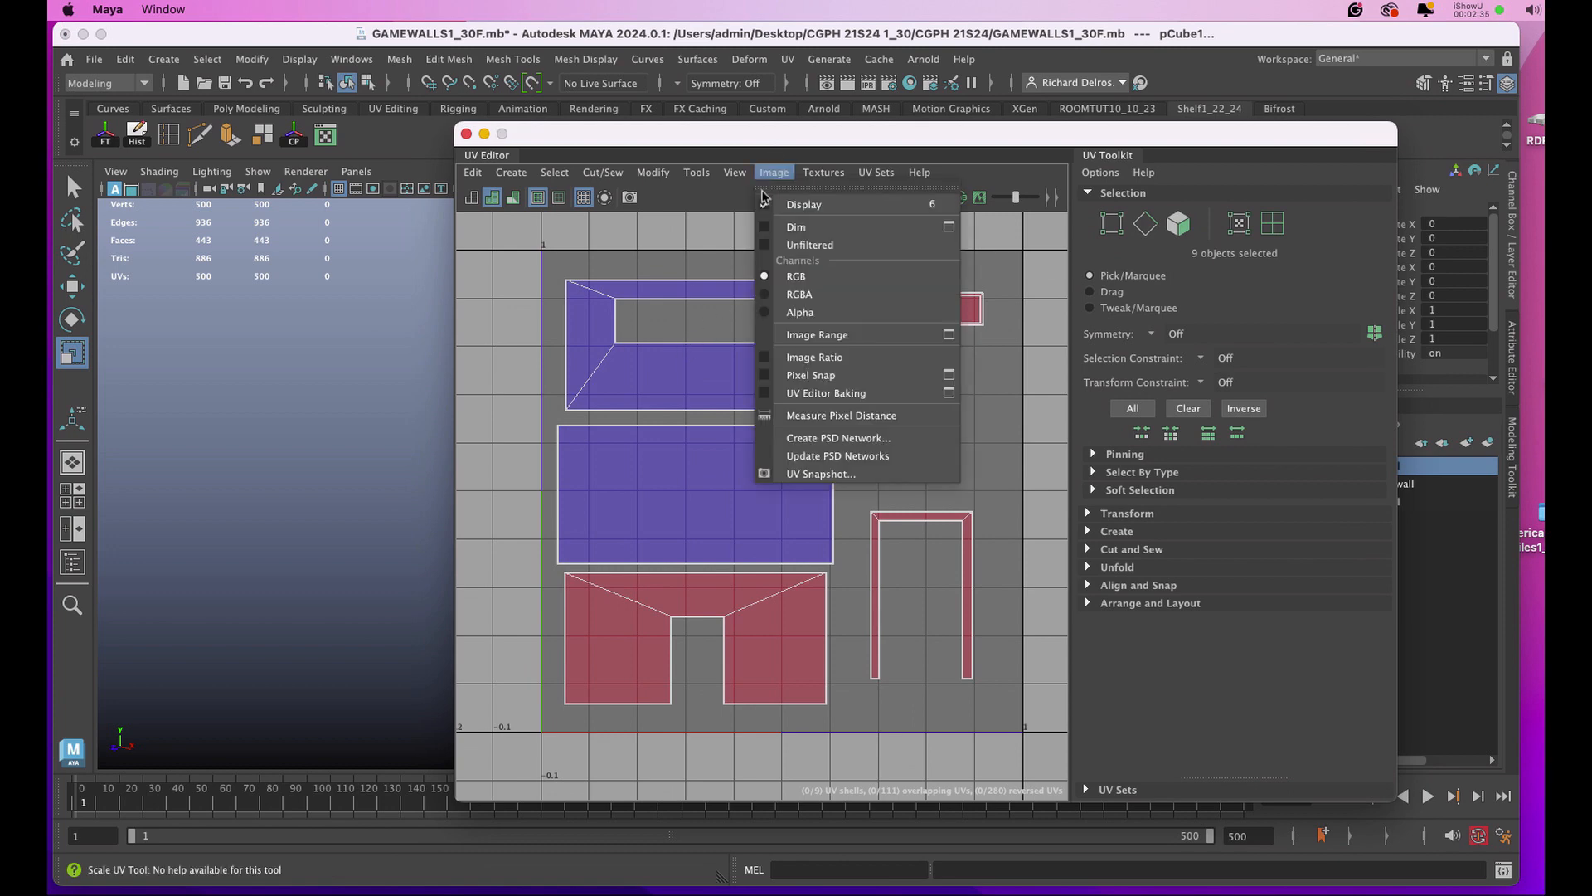
pyautogui.click(795, 475)
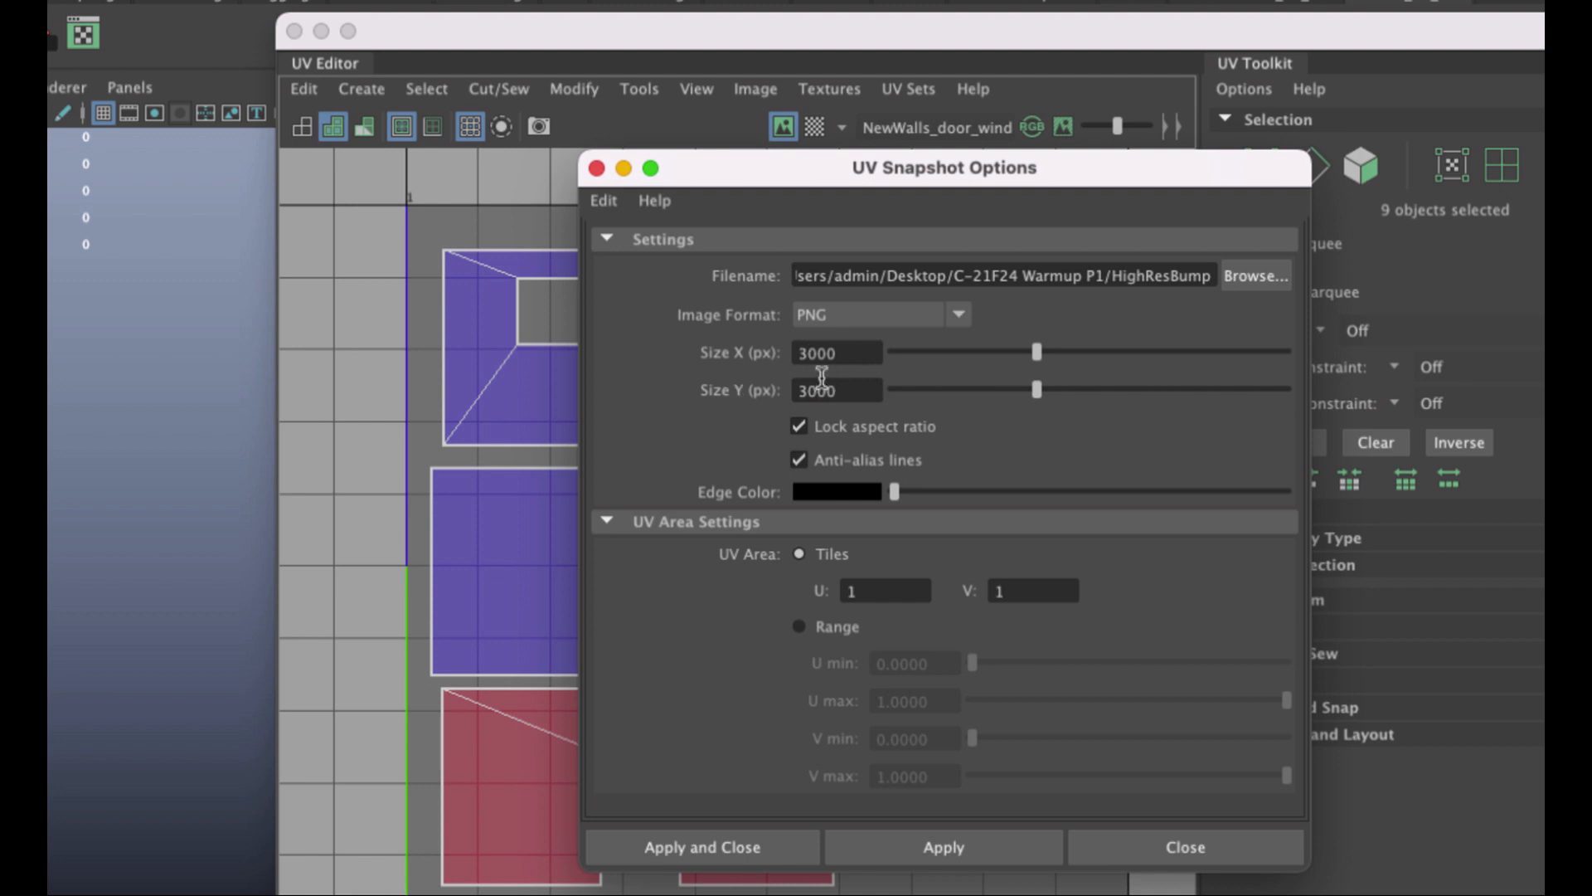
pyautogui.click(1241, 277)
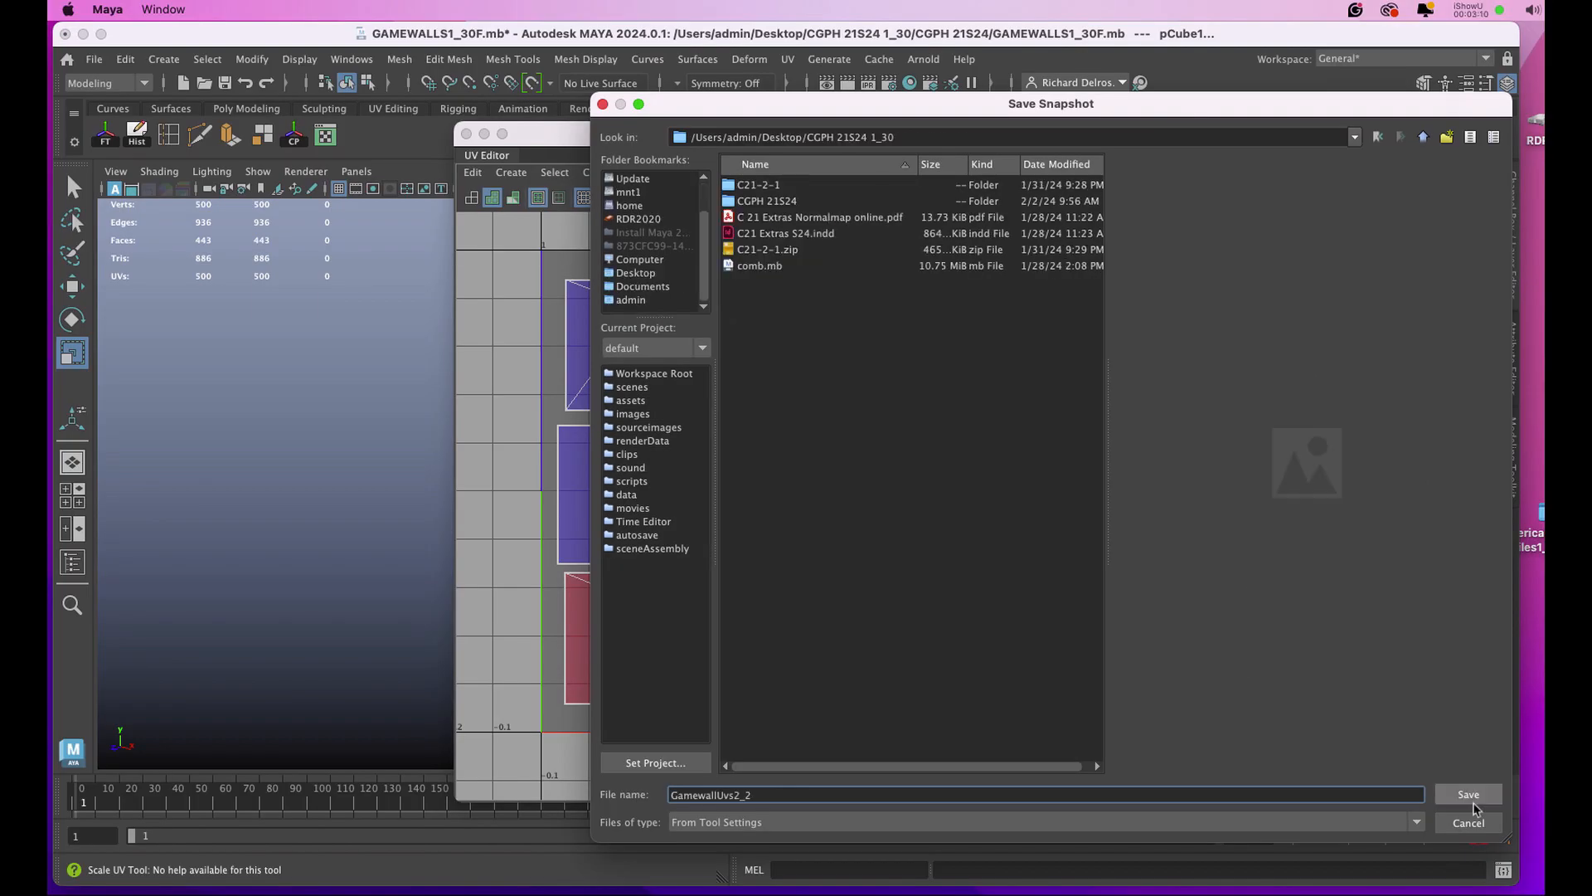
pyautogui.click(1471, 800)
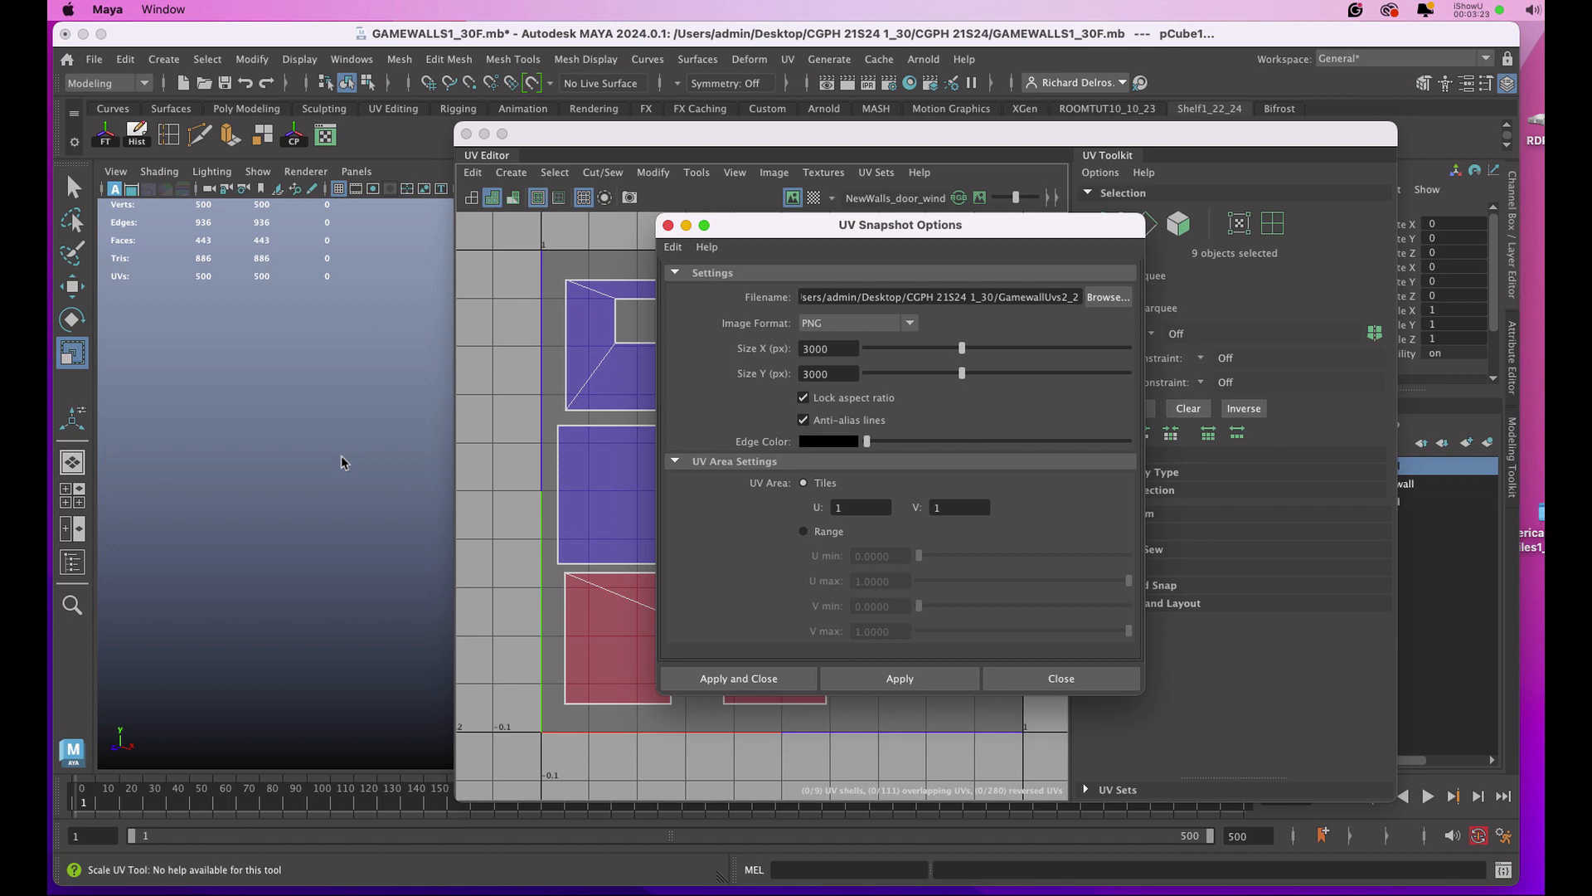
pyautogui.click(725, 679)
pyautogui.moveTo(602, 144); pyautogui.dragTo(574, 123)
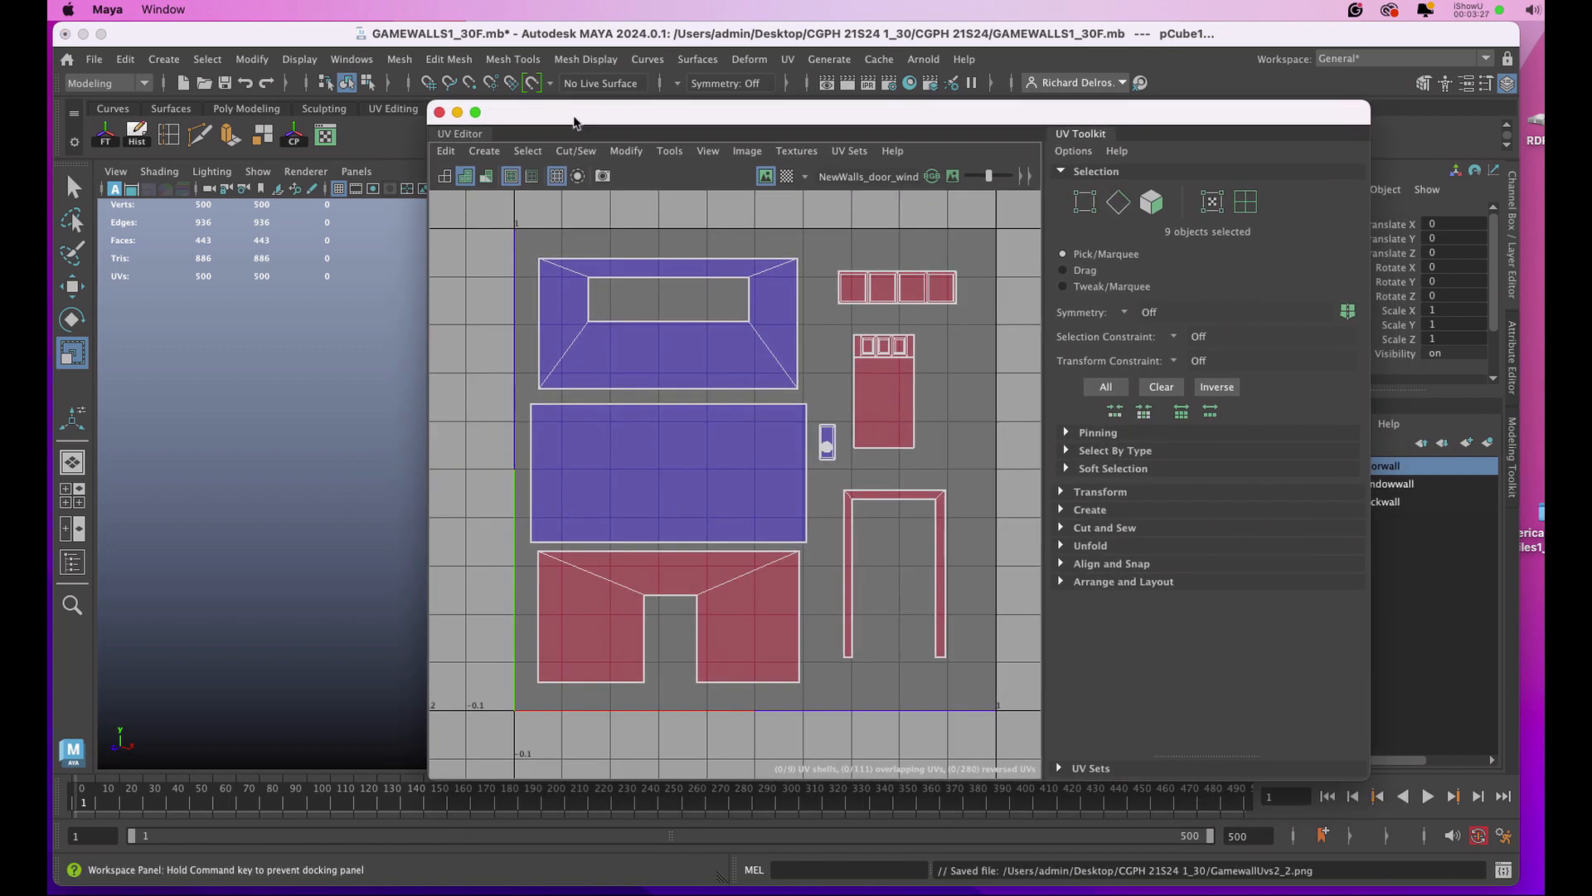